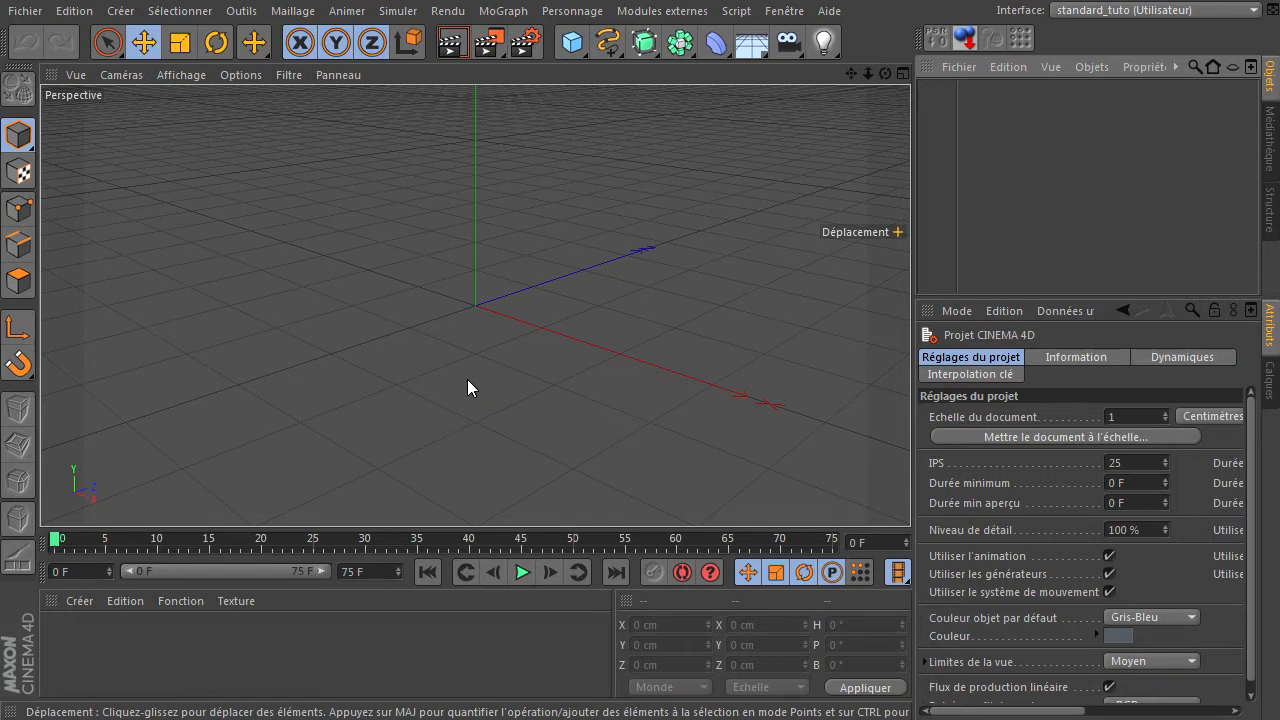
Add a MoGraph Cloner object and a cube primitive to the empty scene
left_click(446, 311)
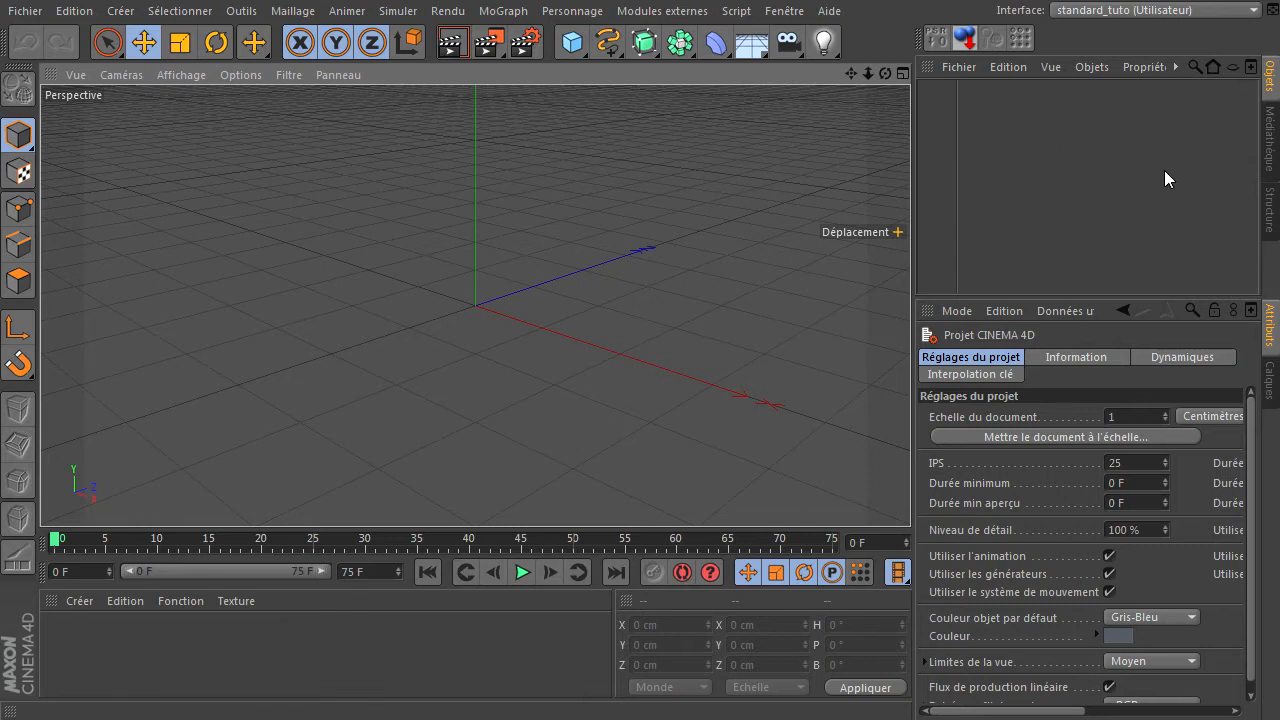
left_click(666, 361)
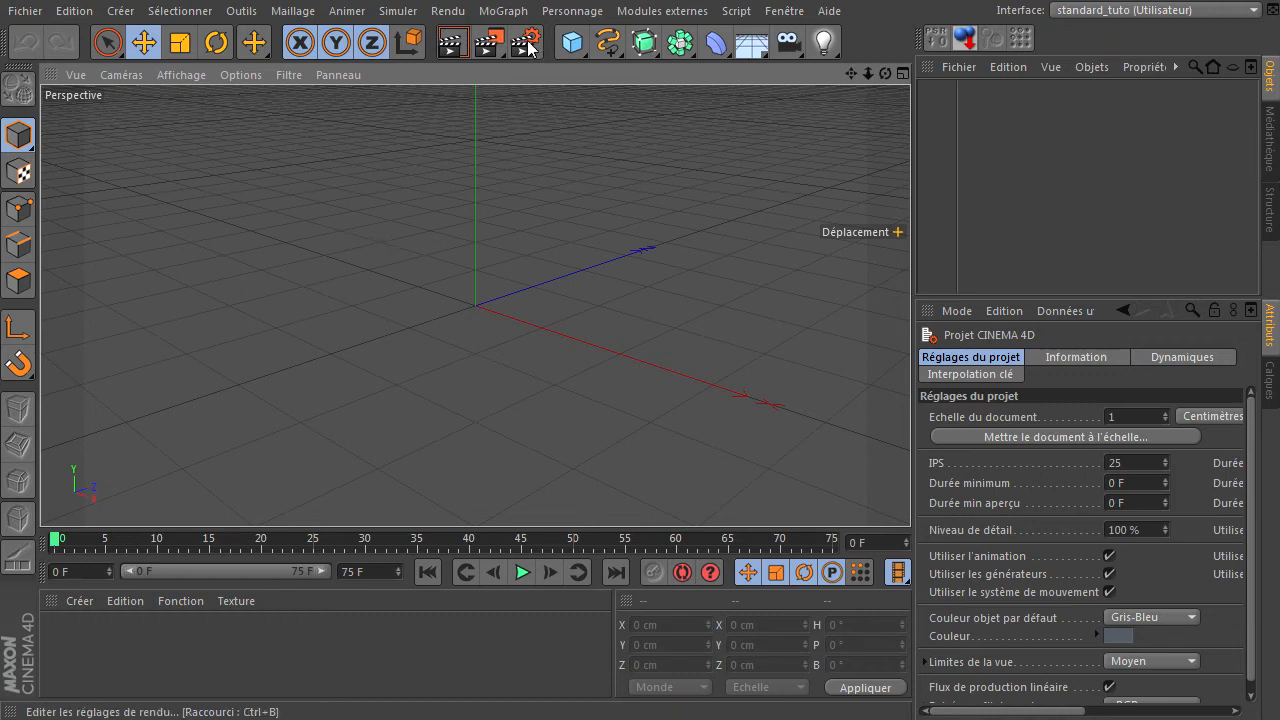
left_click(516, 11)
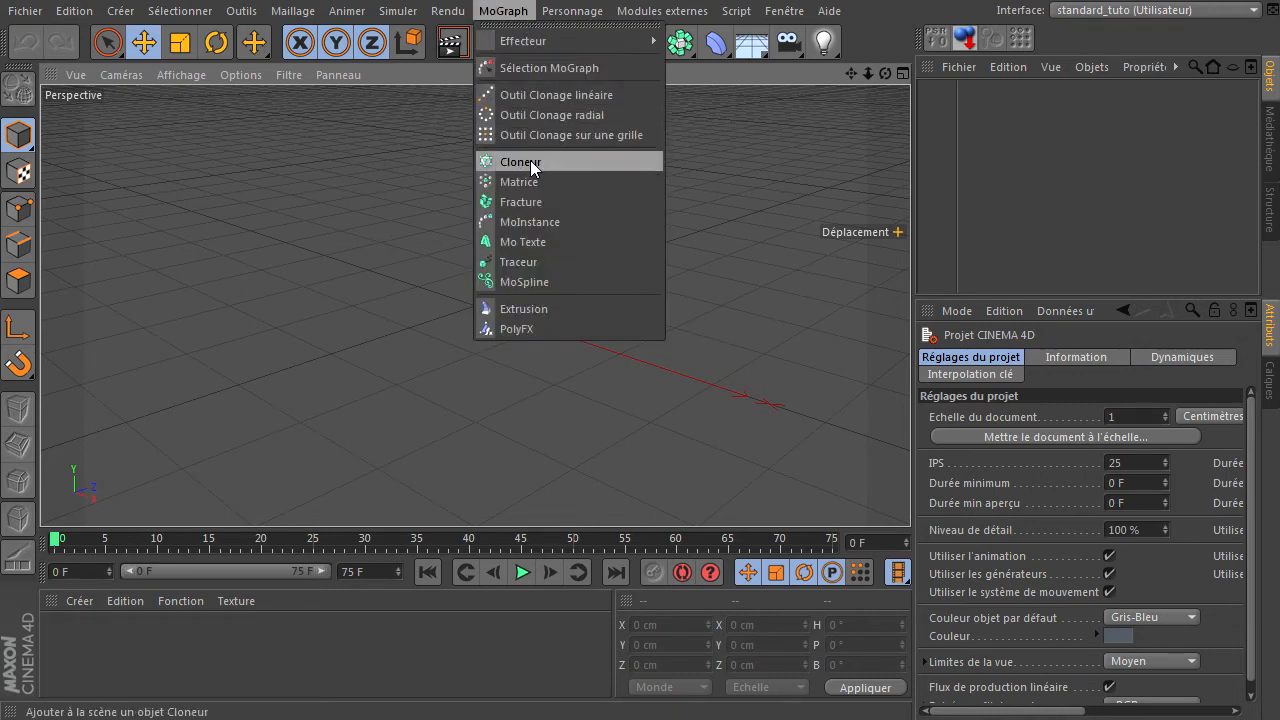
left_click(531, 163)
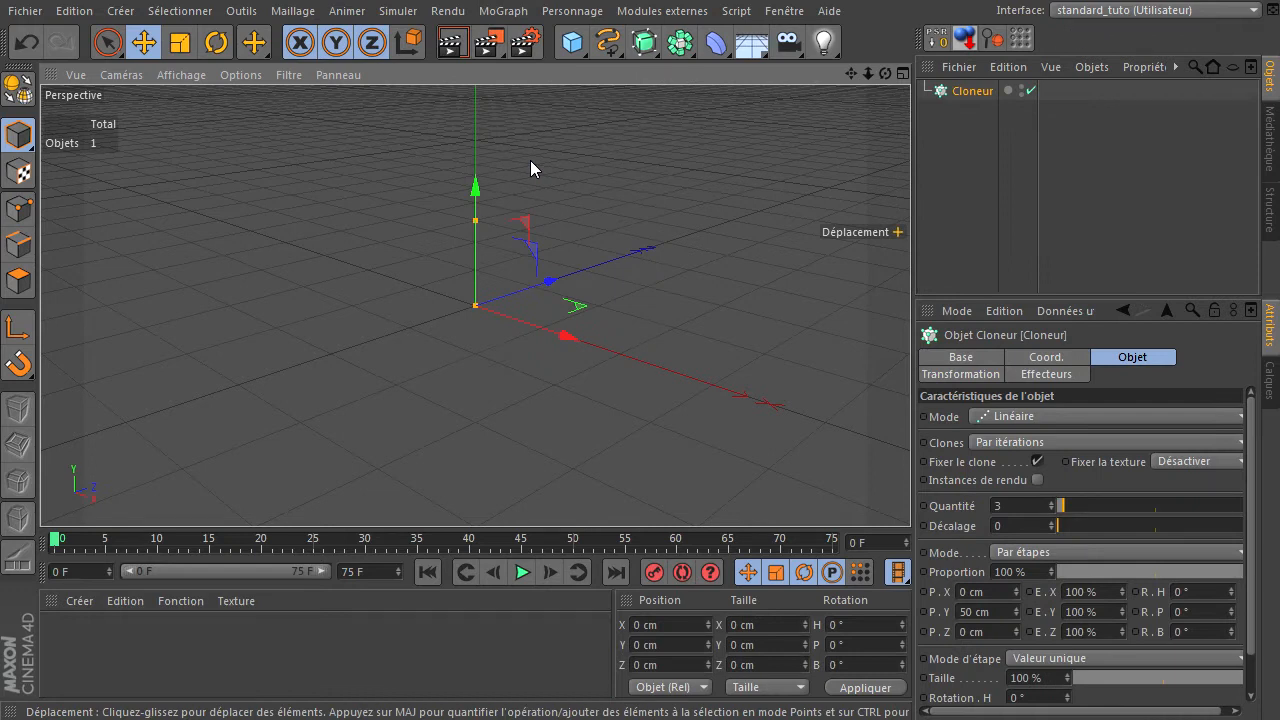
left_click(572, 42)
left_click(794, 62)
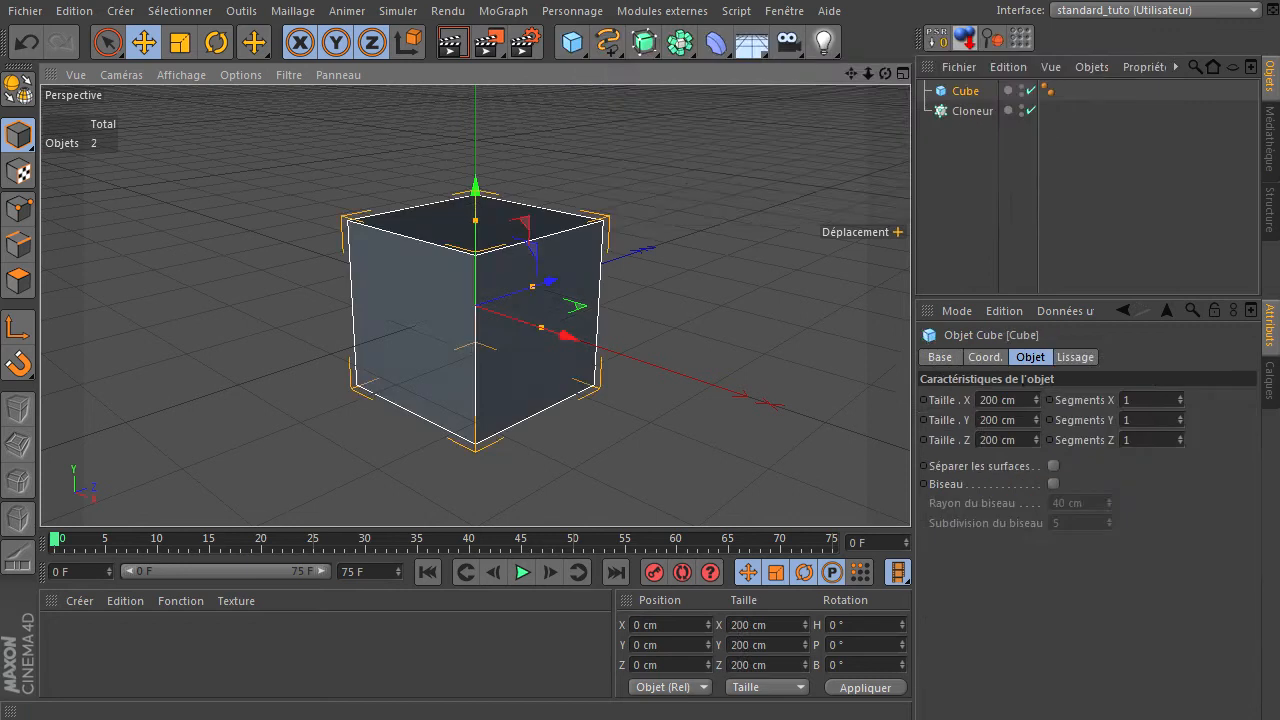
Set the cube's X, Y and Z sizes to 20 cm each
left_click(1022, 402)
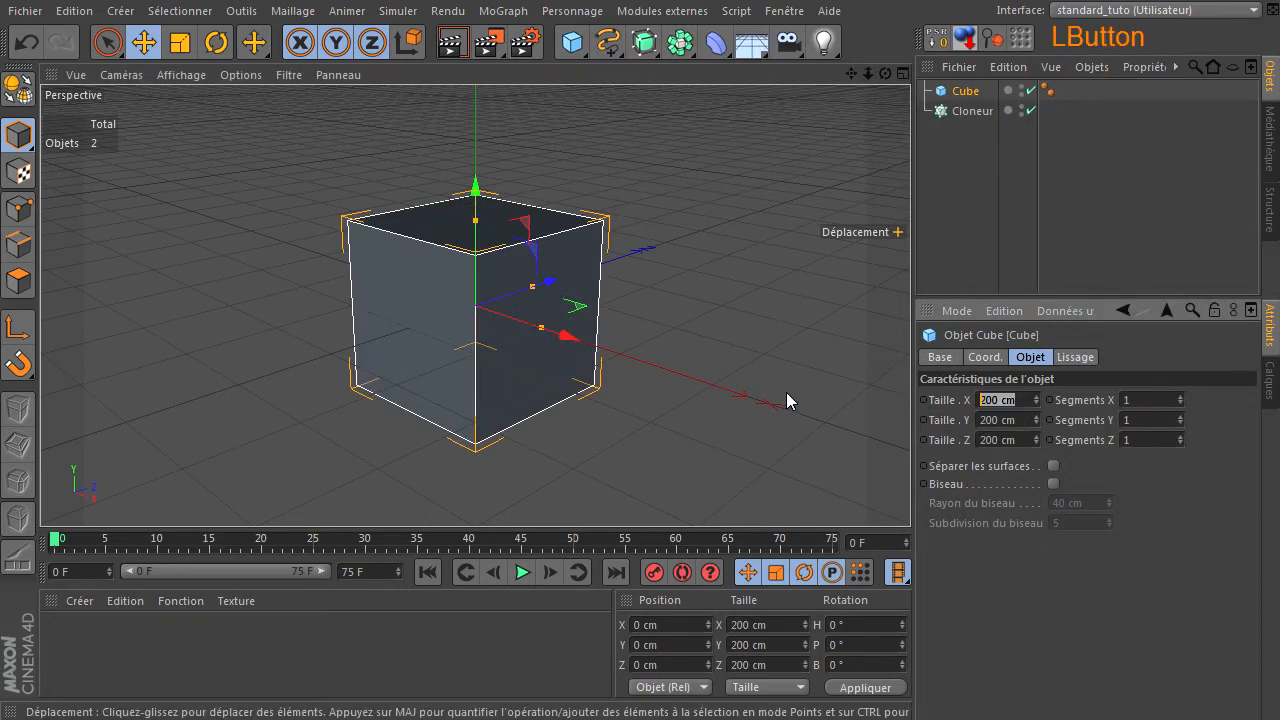
type("50")
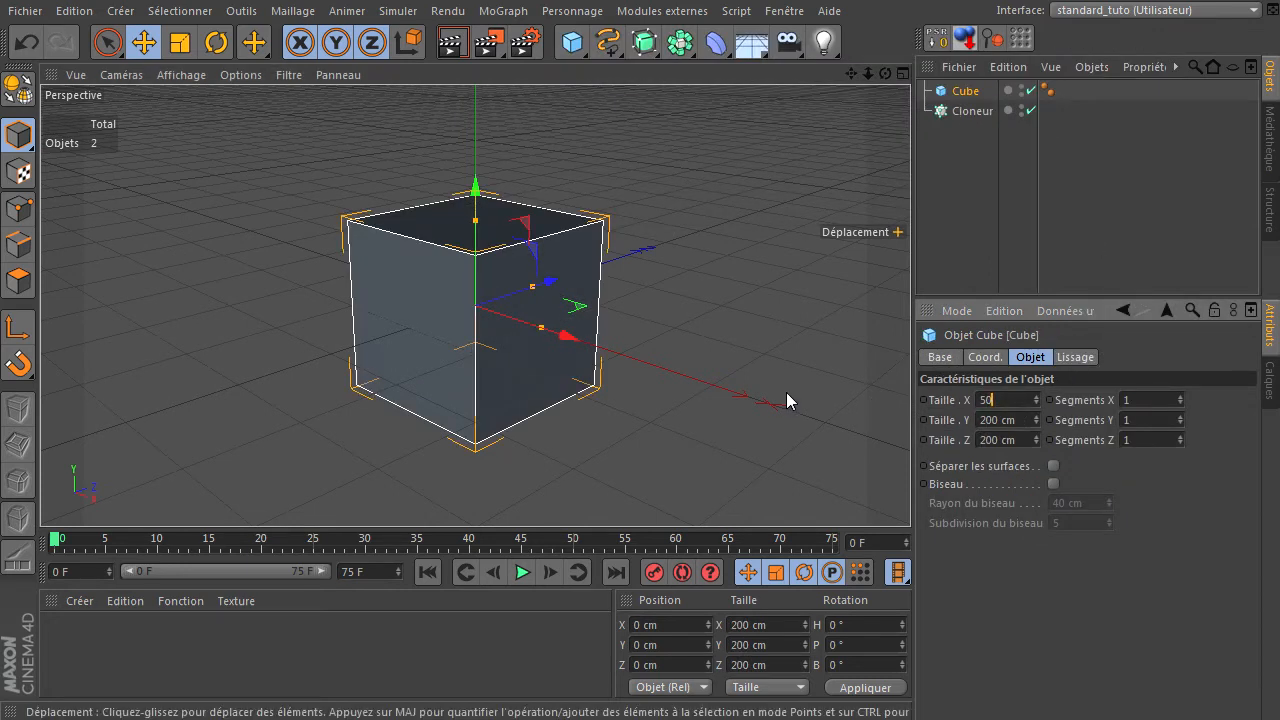
key("Return")
left_click(1012, 399)
type("20")
type("2")
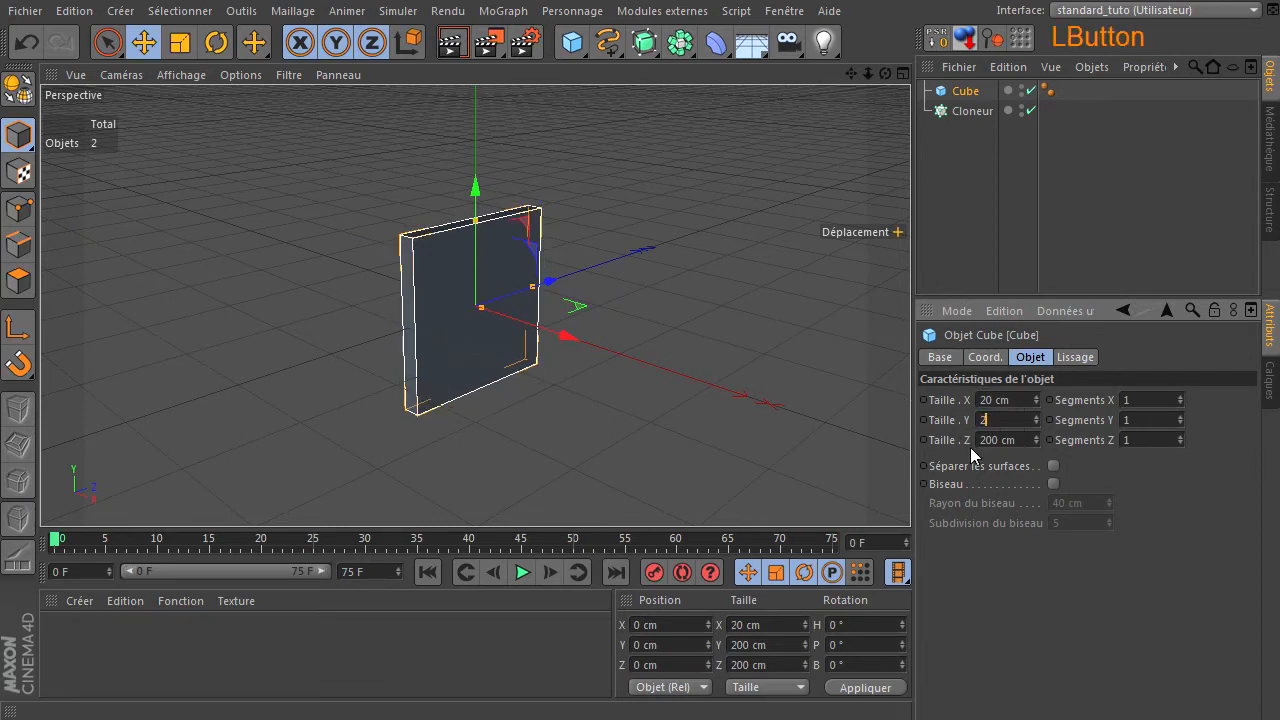
key("Tab")
type("20")
key("Return")
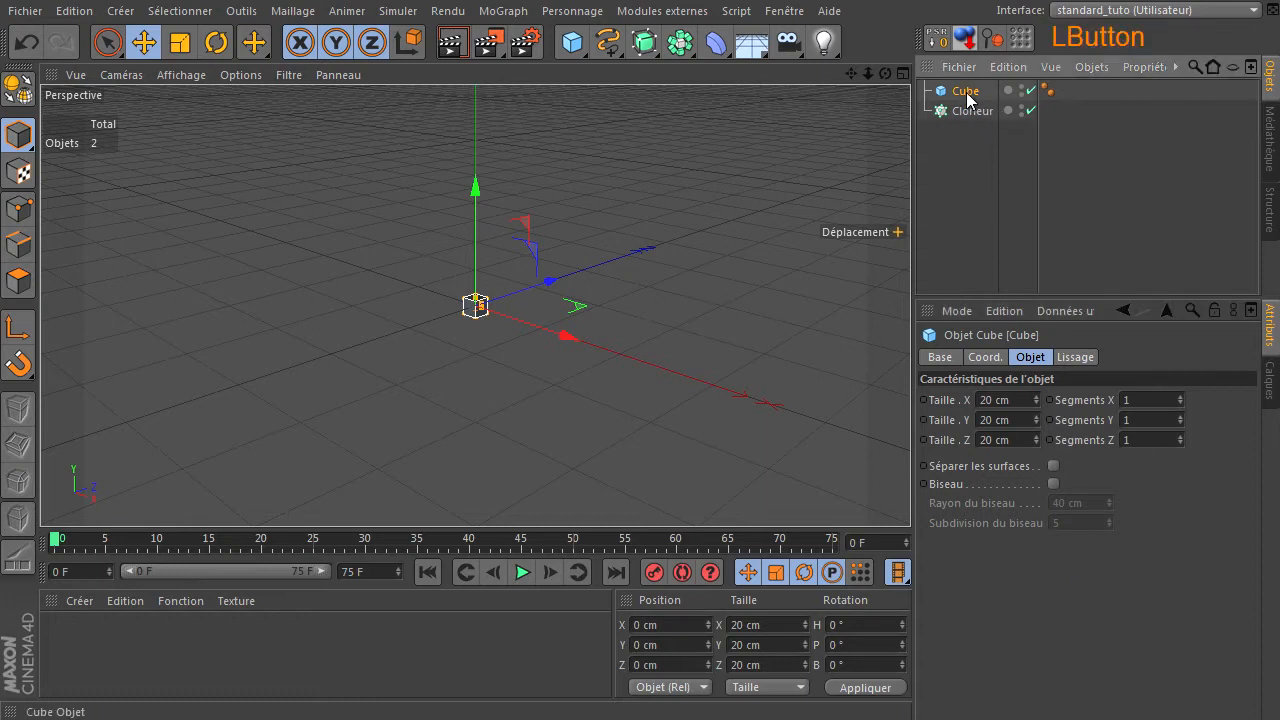
Make the cube a child of the Cloner and display the viewport shading with edge lines
left_click_drag(966, 107, 966, 109)
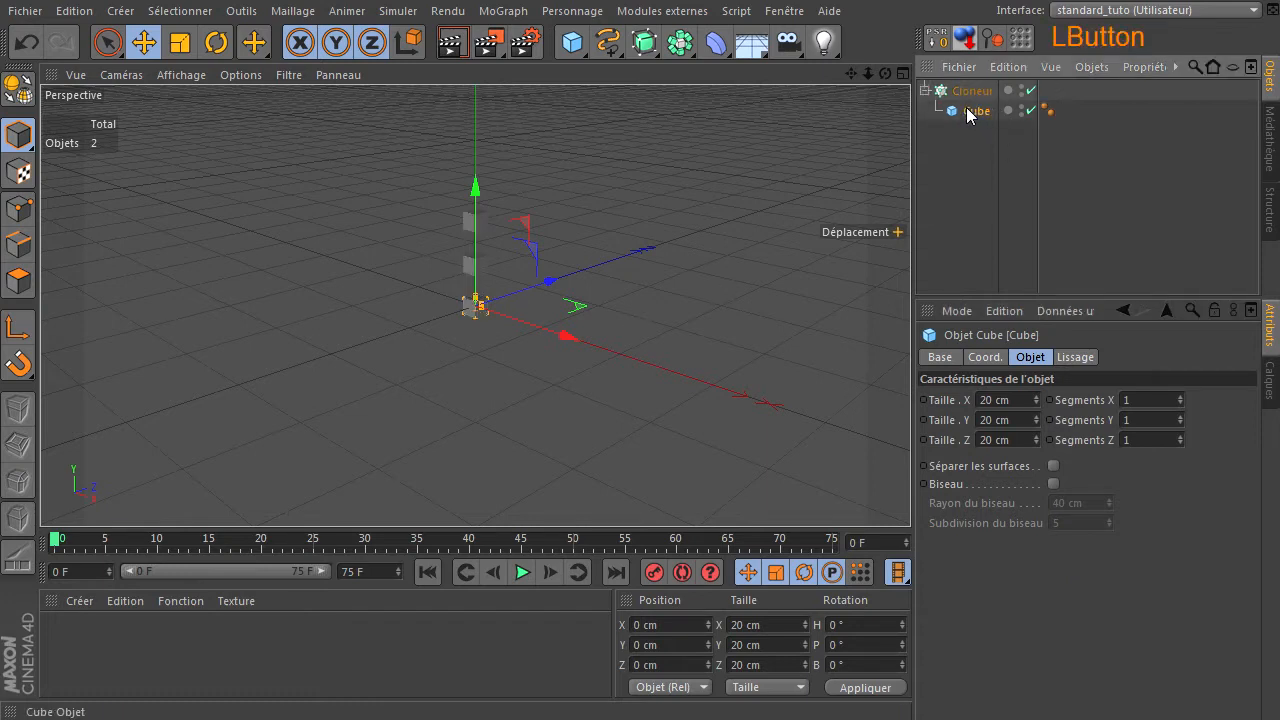
left_click(194, 79)
left_click(210, 124)
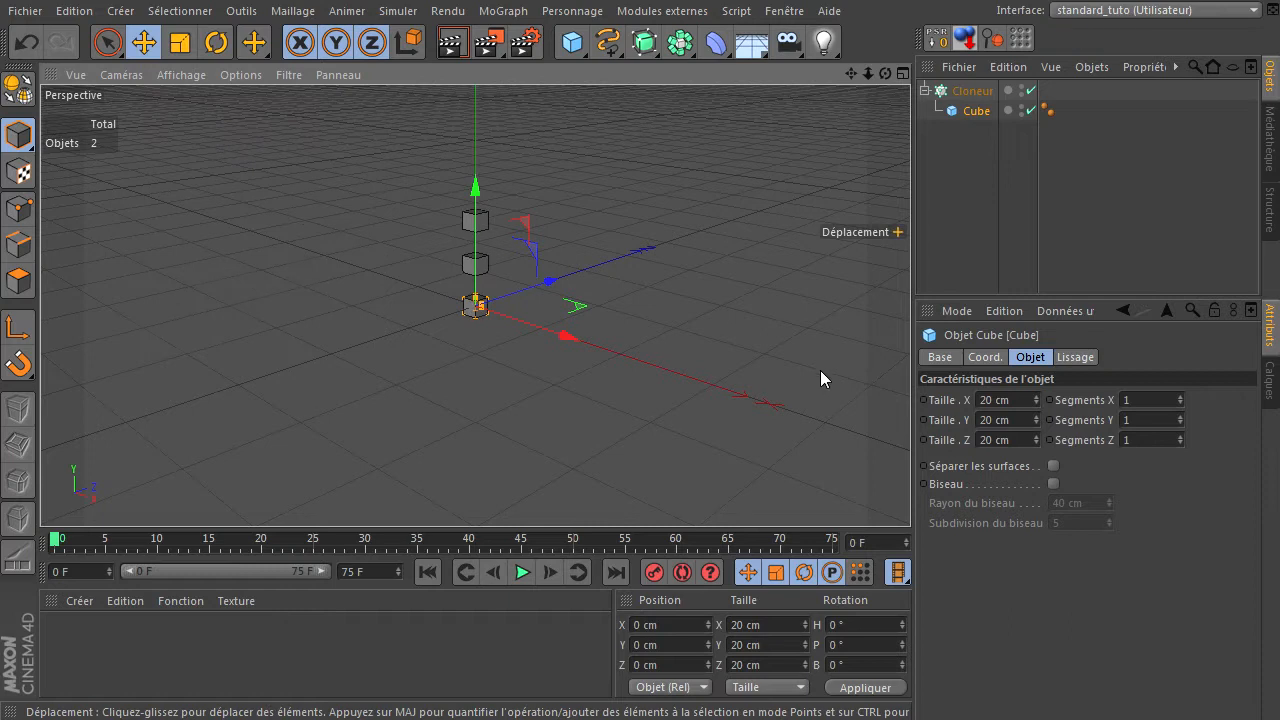
Enlarge the Cloner's attribute area and set its mode to grid distribution (Répartition sur une grille)
left_click(962, 90)
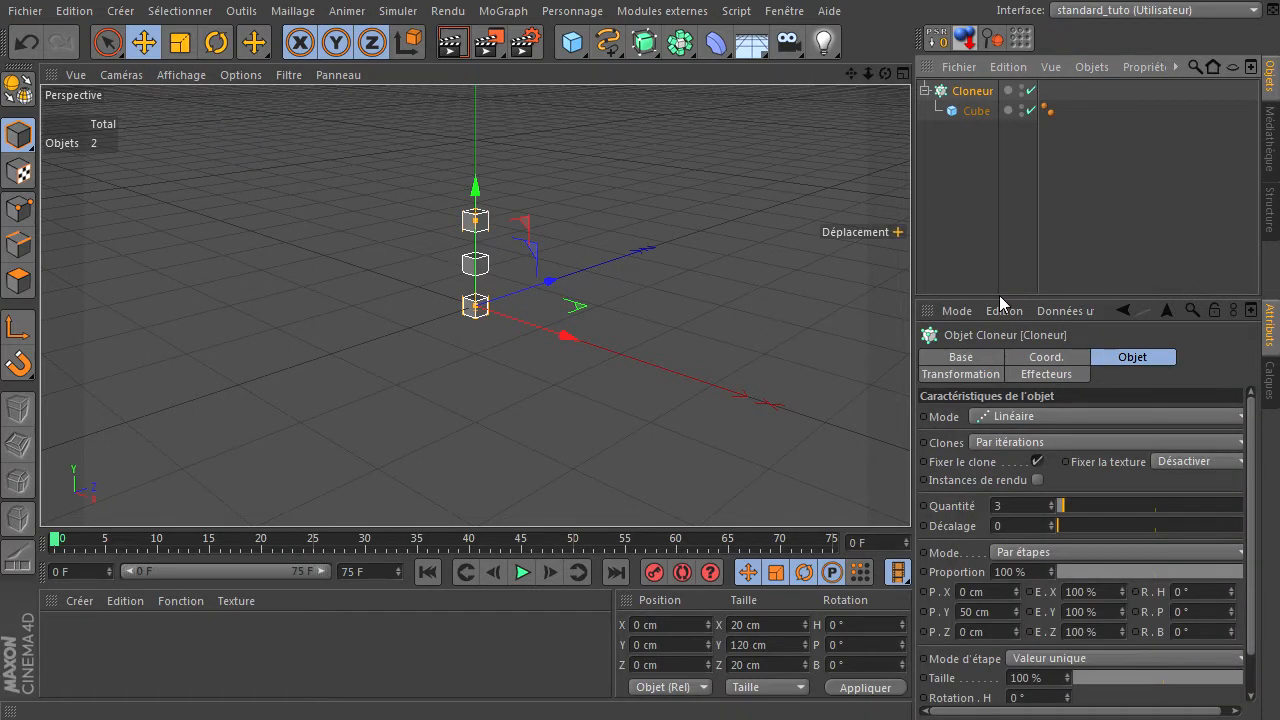
left_click_drag(999, 297, 993, 211)
left_click_drag(912, 177, 860, 179)
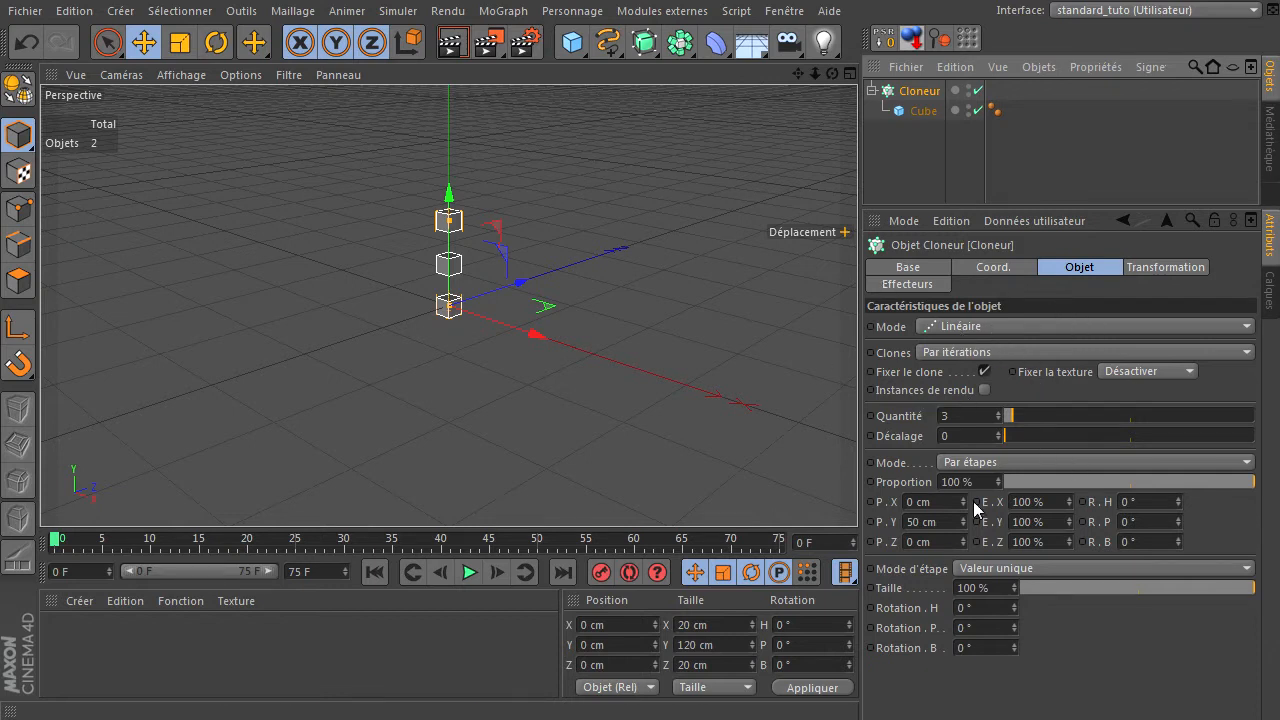
left_click(985, 326)
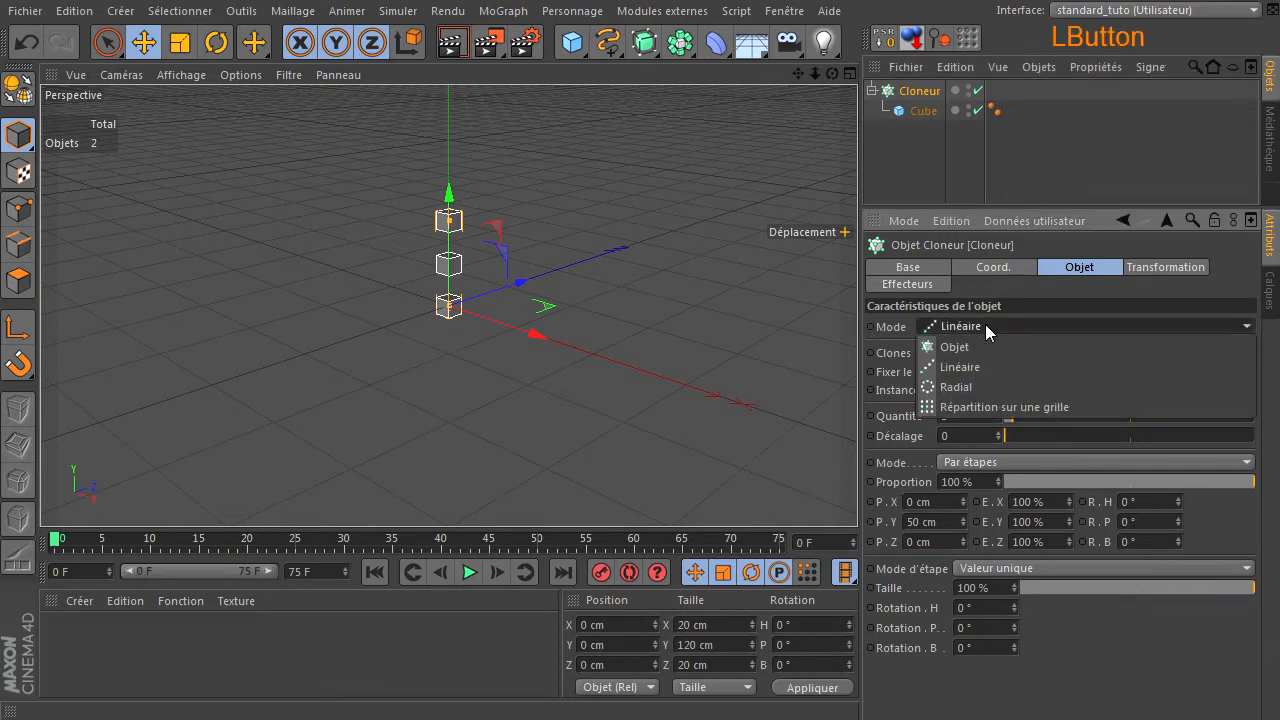
left_click(987, 407)
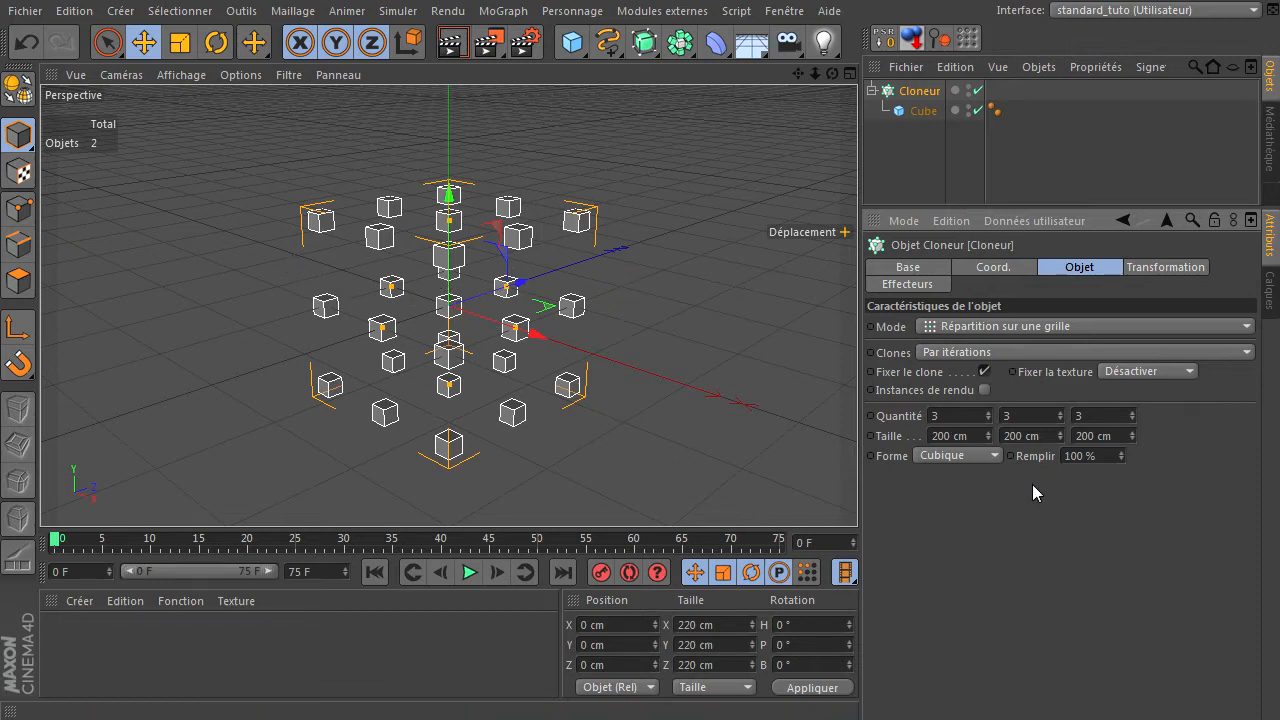
Set the Cloner's grid quantity to 6 clones along each of the three axes
left_click(952, 415)
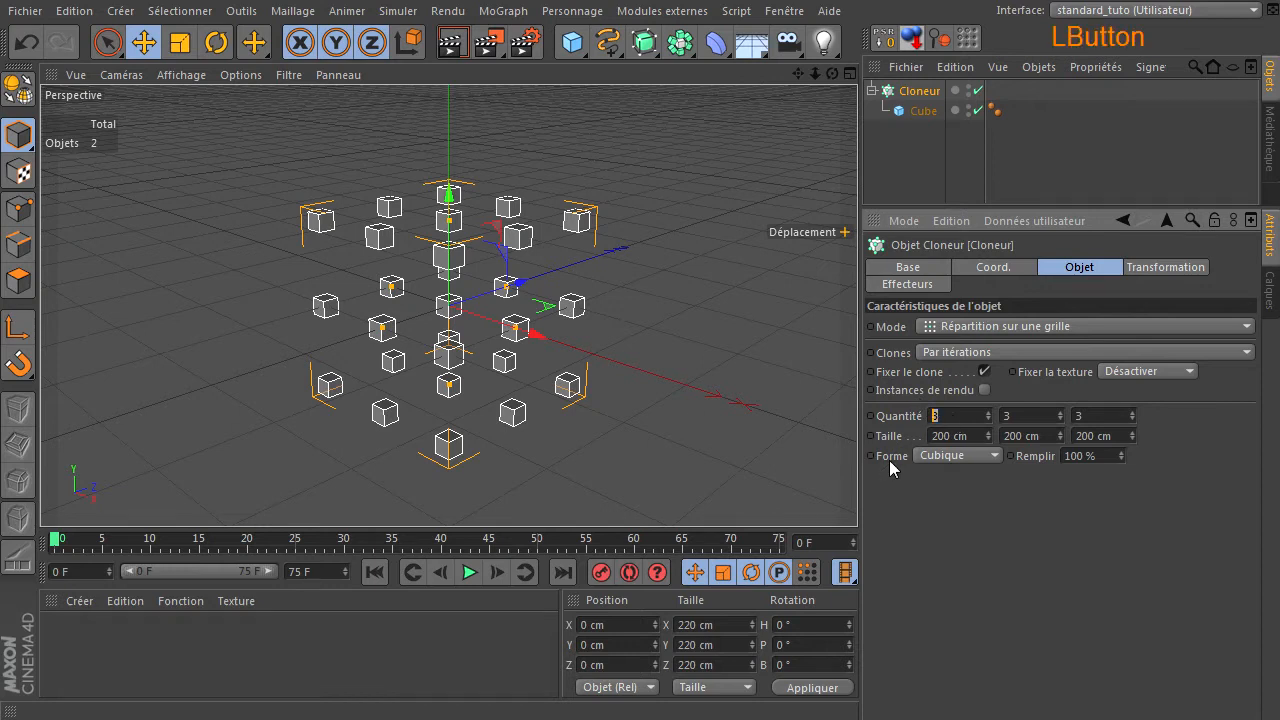
type("6")
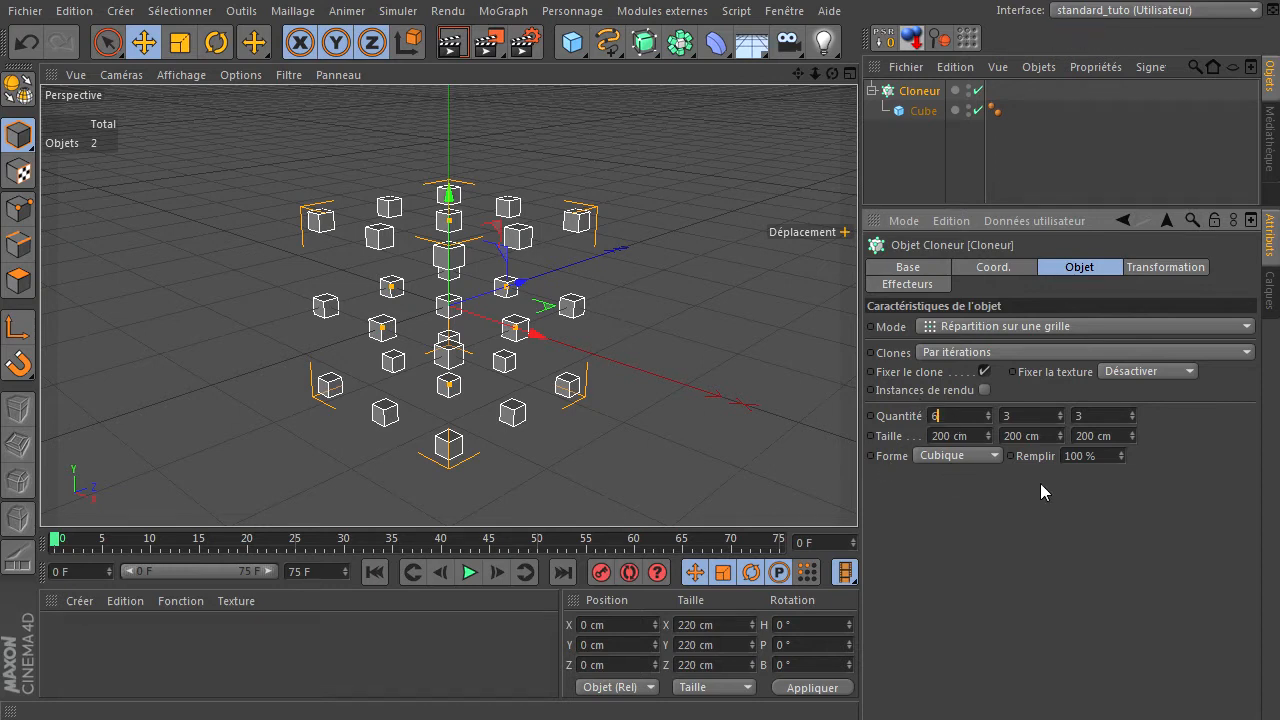
left_click(1010, 415)
type("6")
left_click(1105, 415)
type("6")
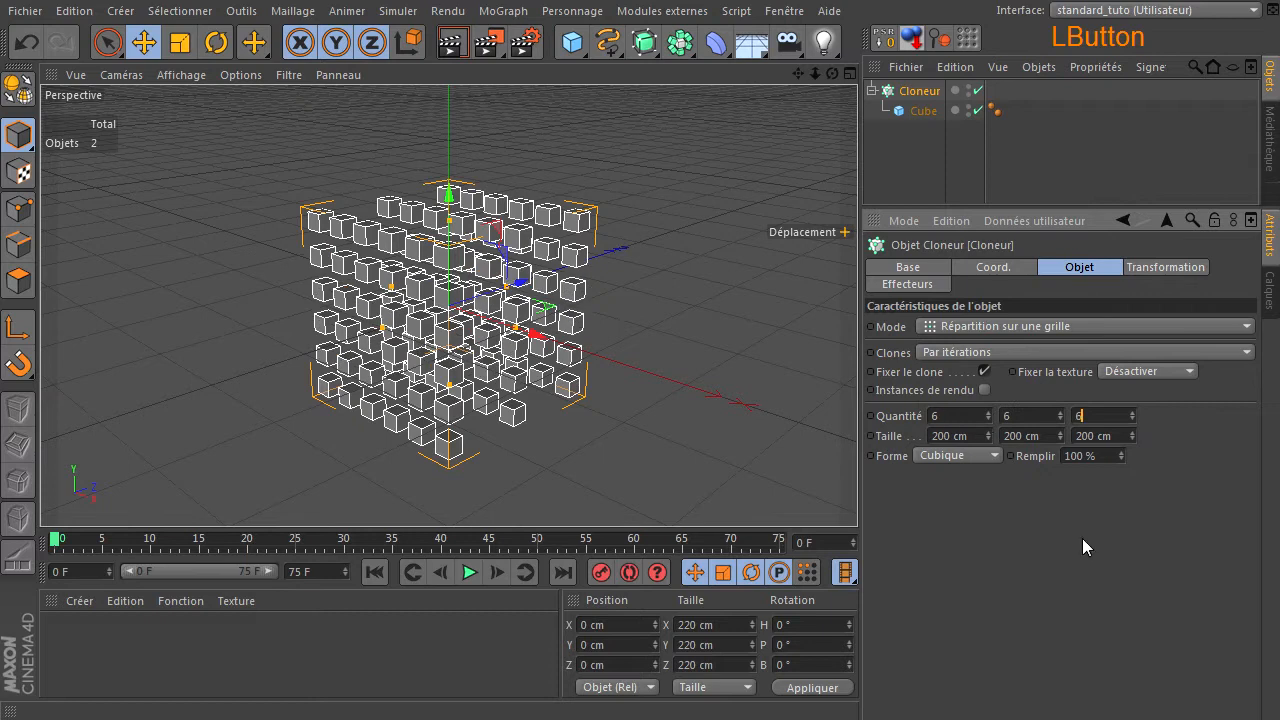
left_click(1083, 588)
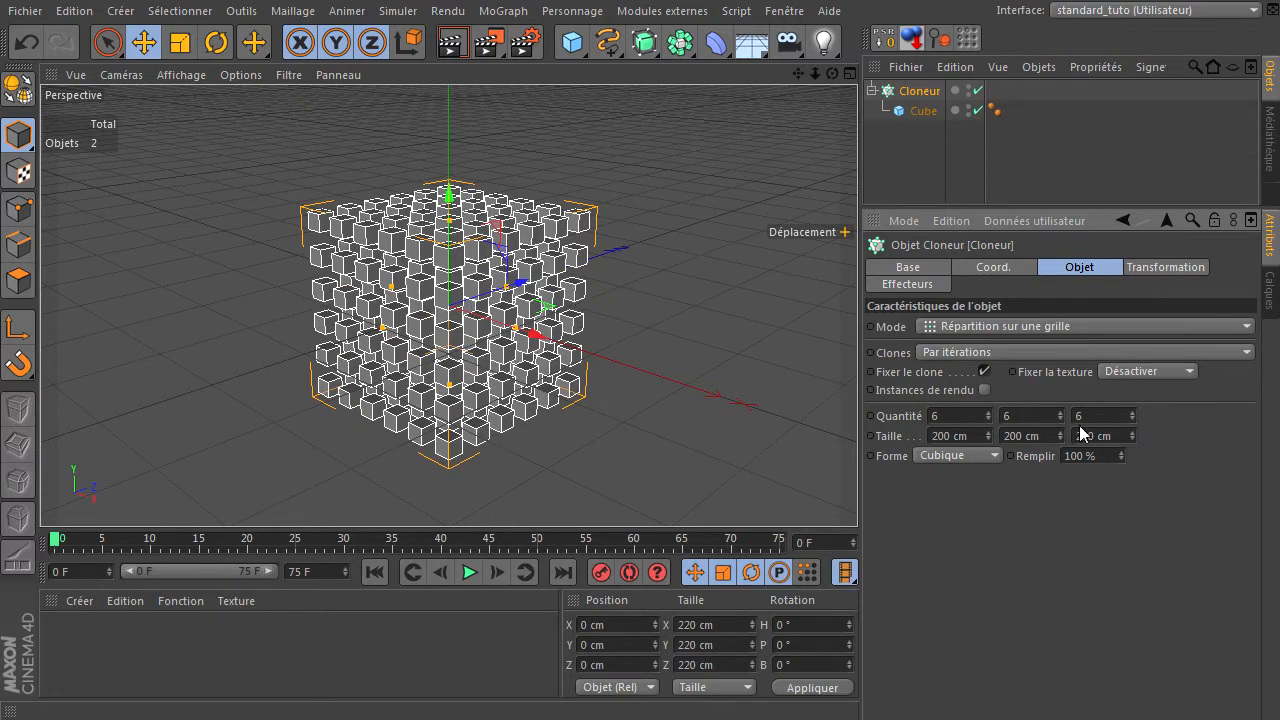
Set the Cloner's grid quantity to 5 × 5 × 5 clones
left_click(954, 416)
type("5")
left_click_drag(1015, 413, 950, 413)
type("5")
left_click(1113, 418)
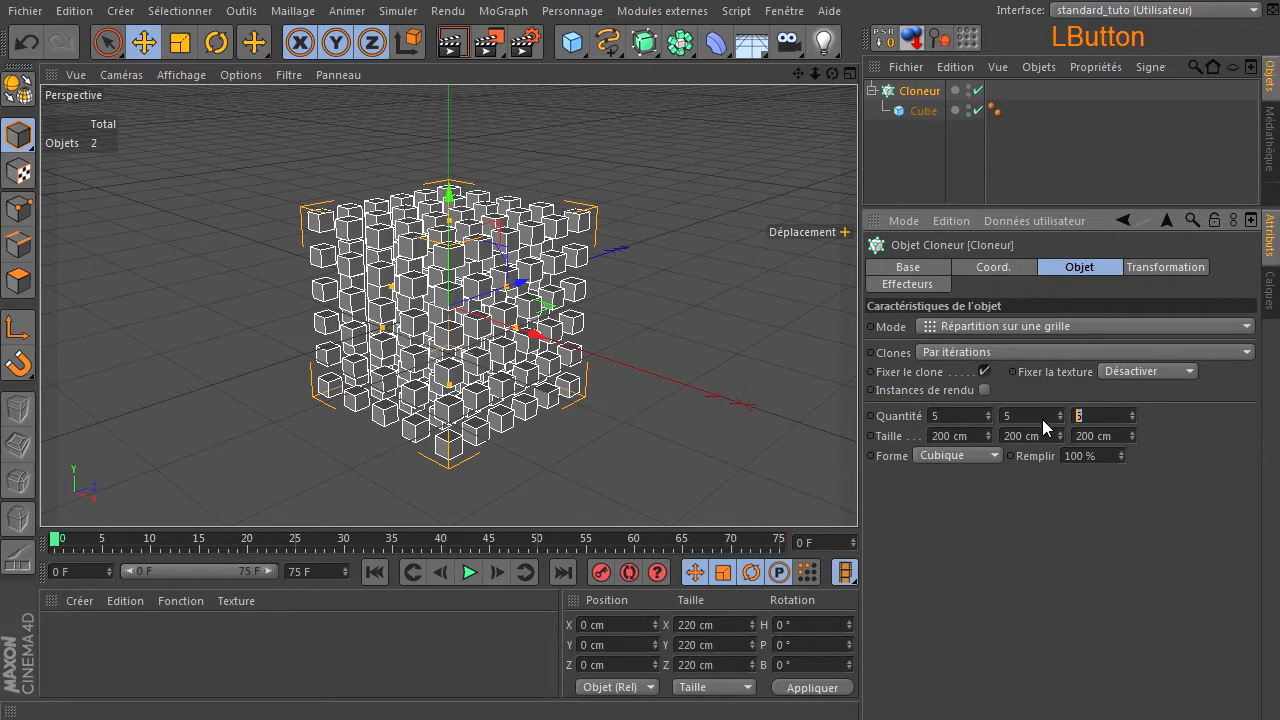
type("5")
key("Return")
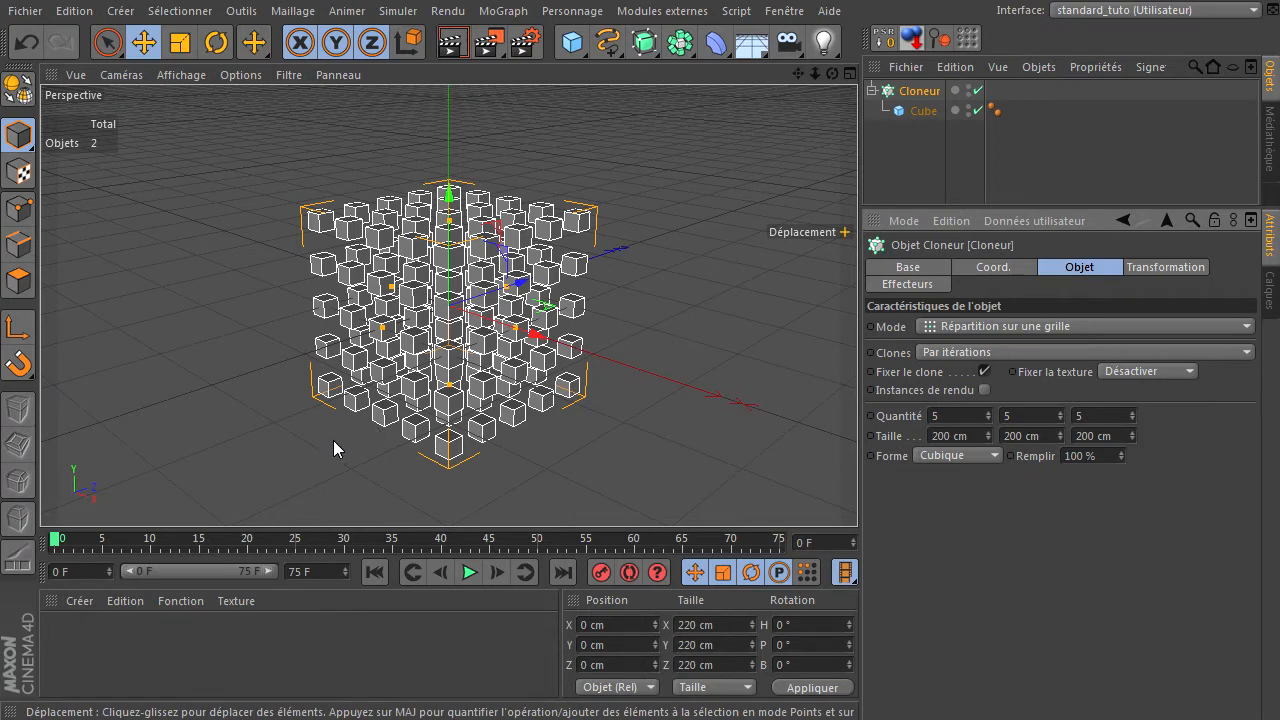
Apply a MoGraph Random effector (Effecteur Randomisation) to the Cloner
left_click(905, 92)
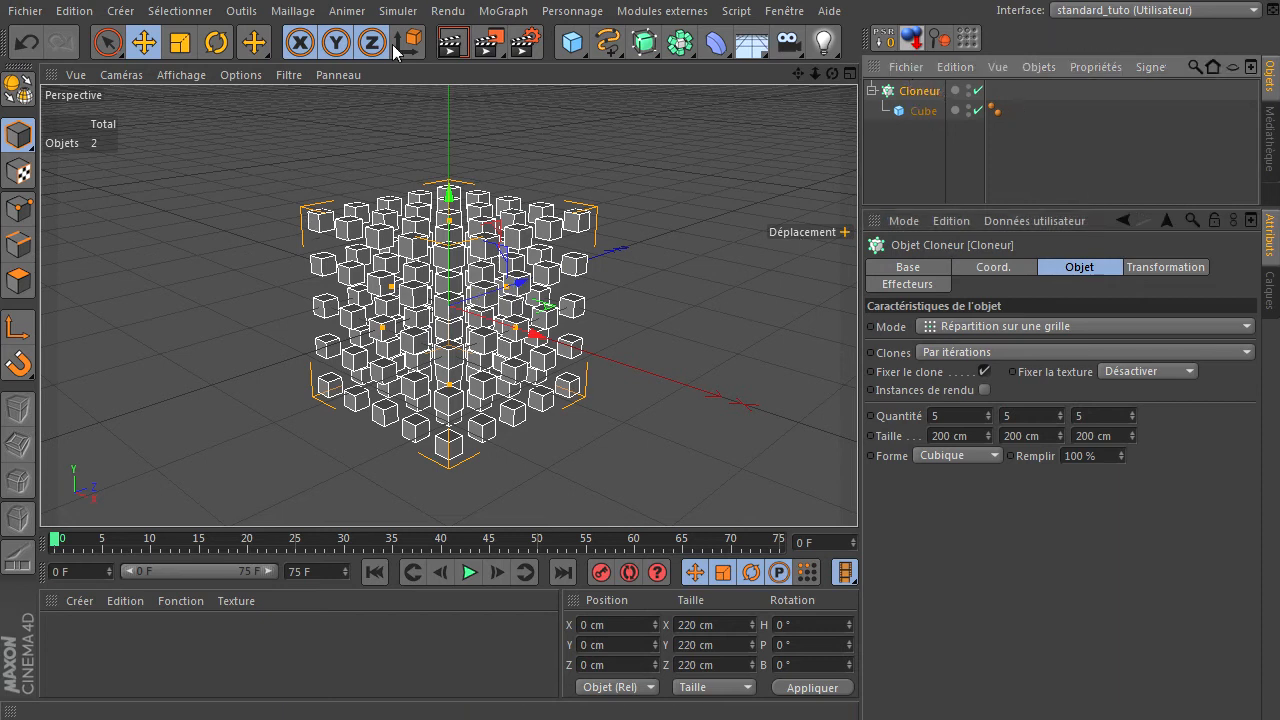
left_click(503, 10)
mouse_move(525, 40)
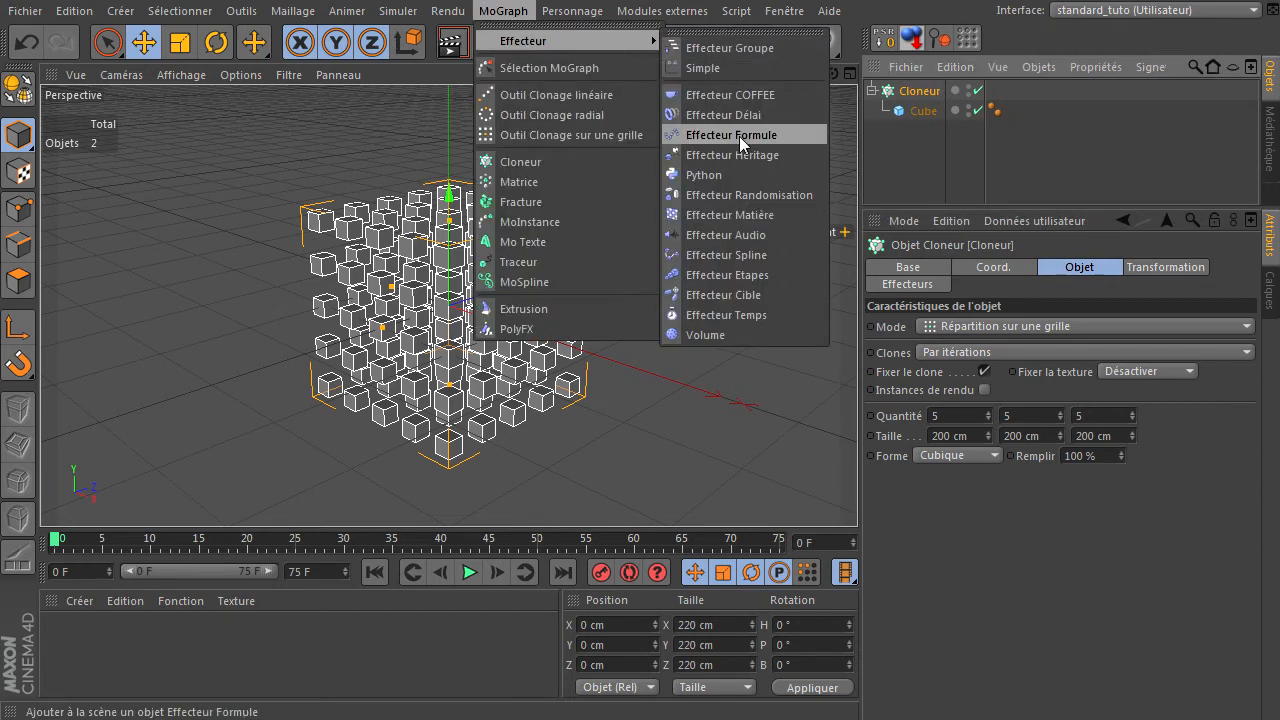
left_click(747, 193)
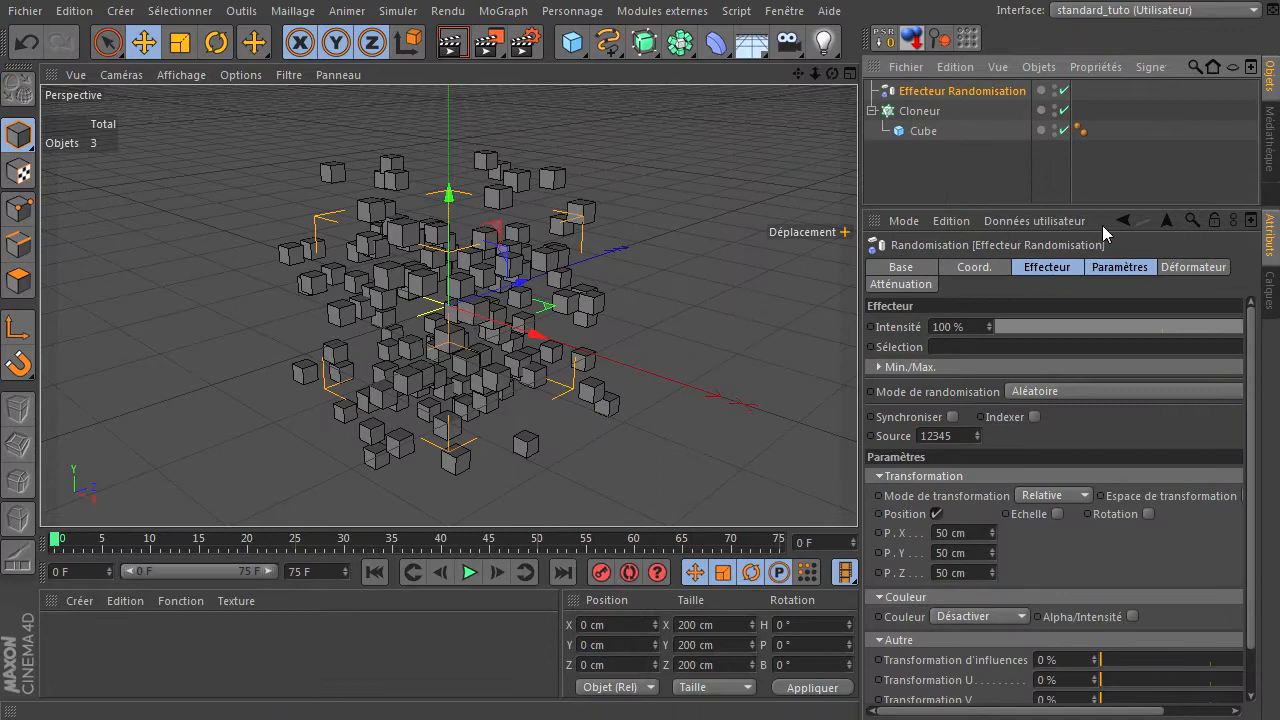
Set the Random effector's position variation to 100 cm on X, Y and Z
scroll(601, 291, "down", 5)
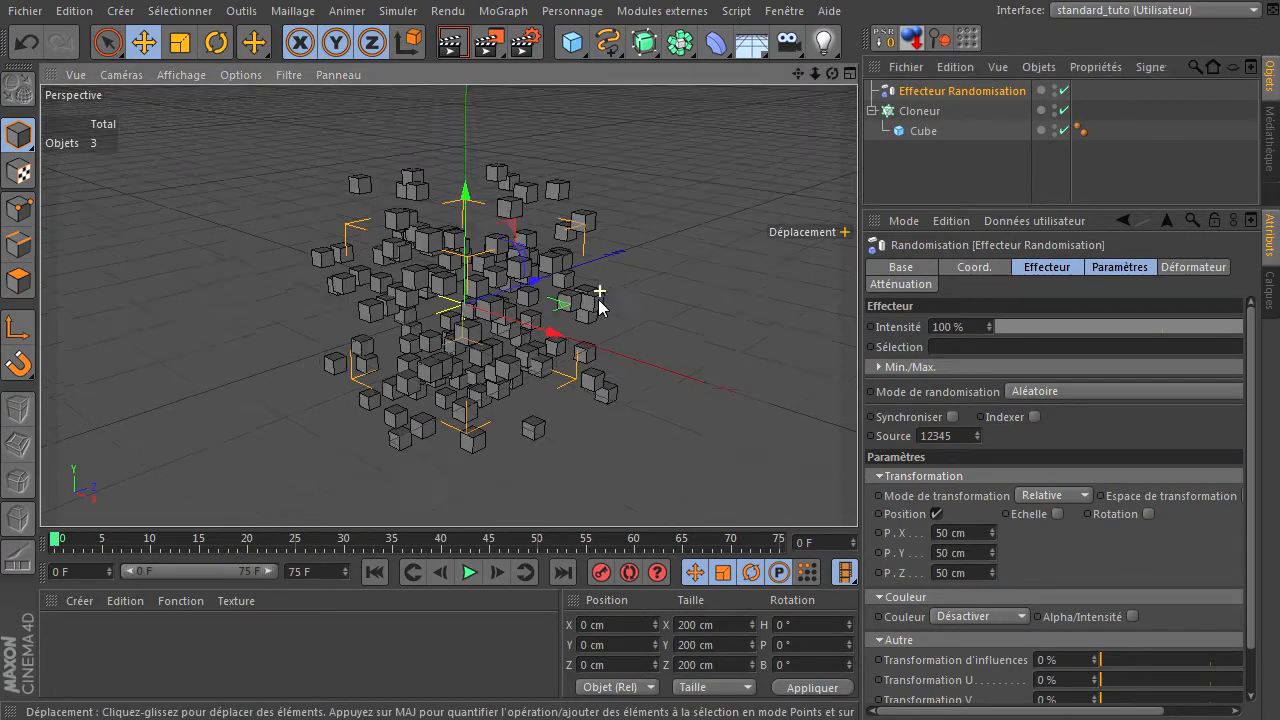
left_click_drag(802, 75, 852, 491)
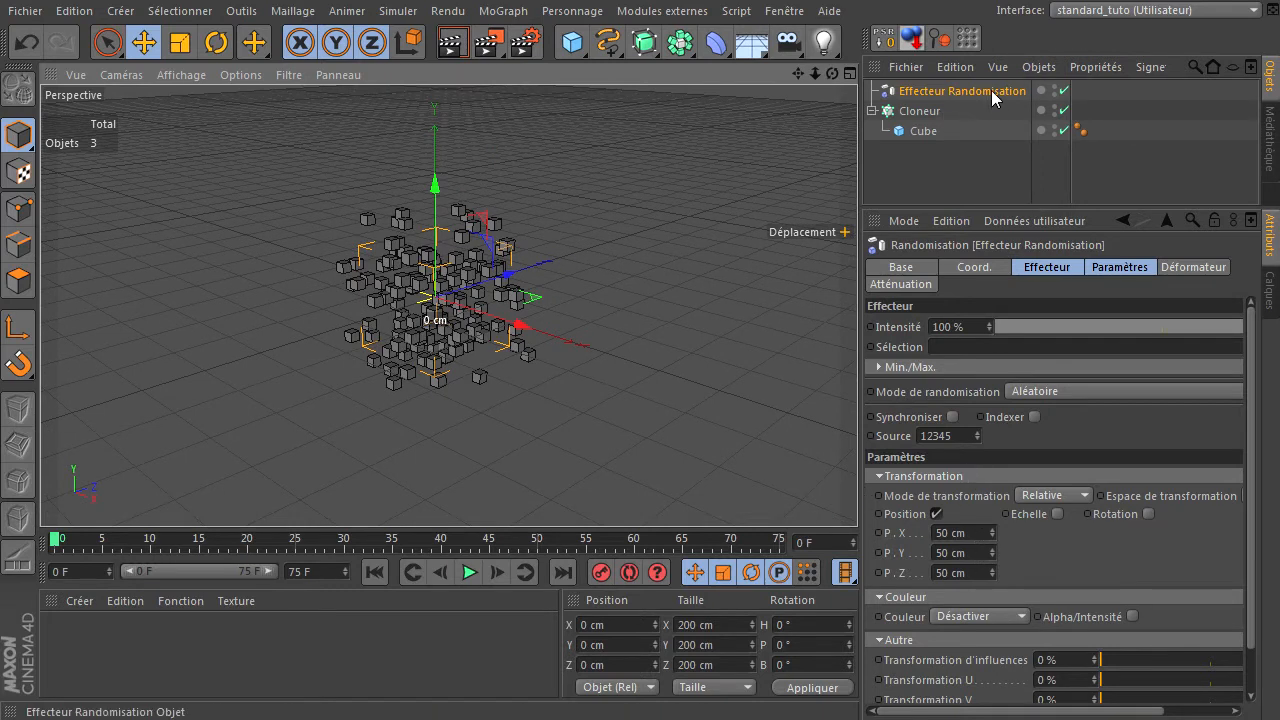
left_click(1100, 268)
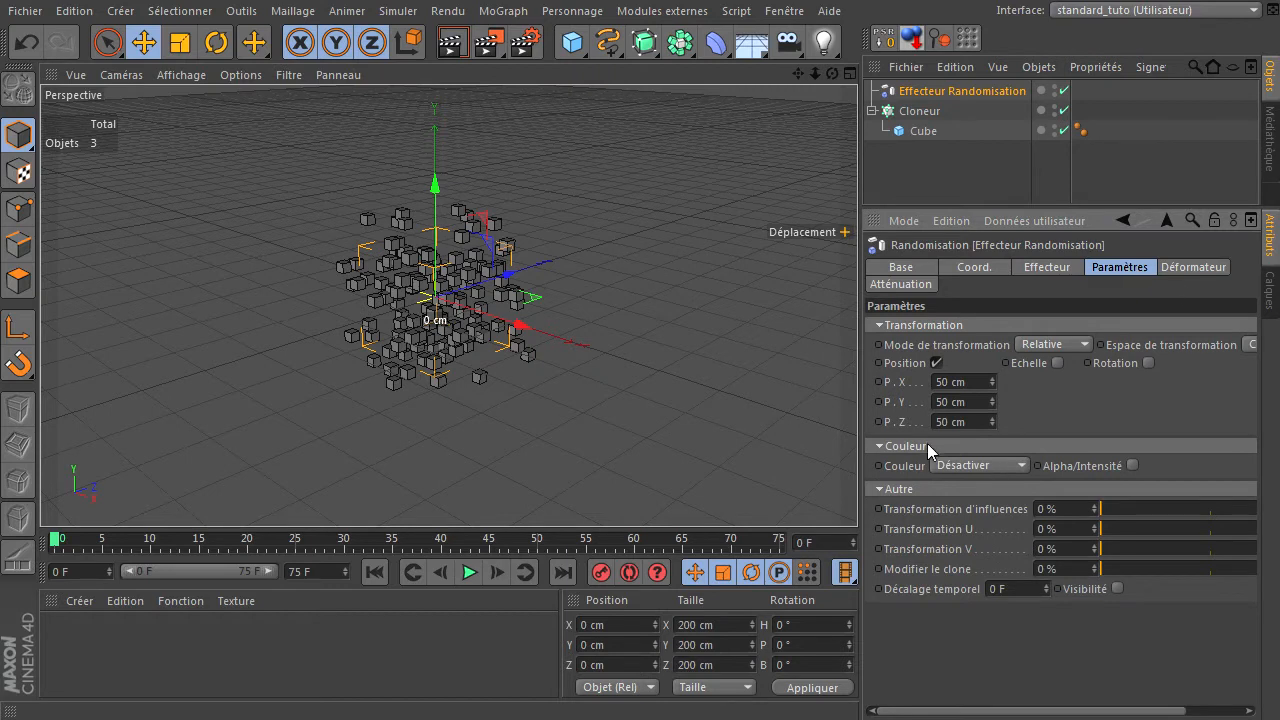
left_click(977, 381)
type("100")
left_click(985, 404)
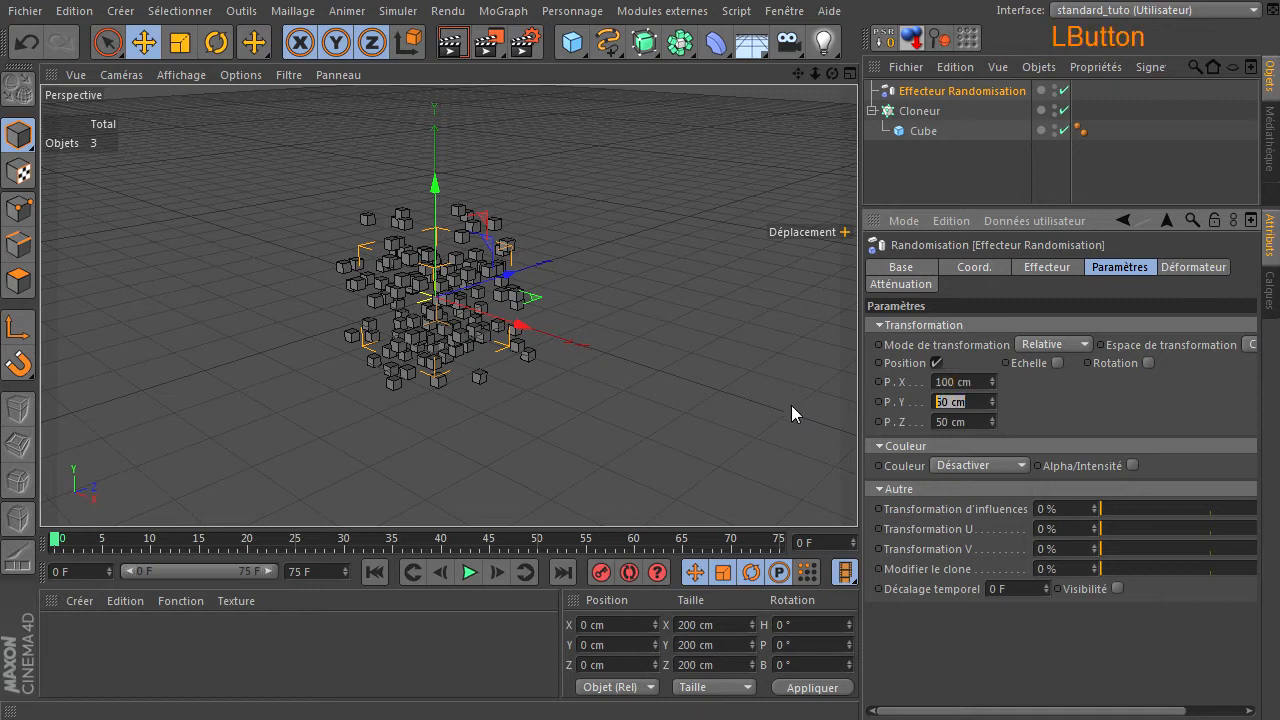
type("100")
left_click(969, 422)
type("100")
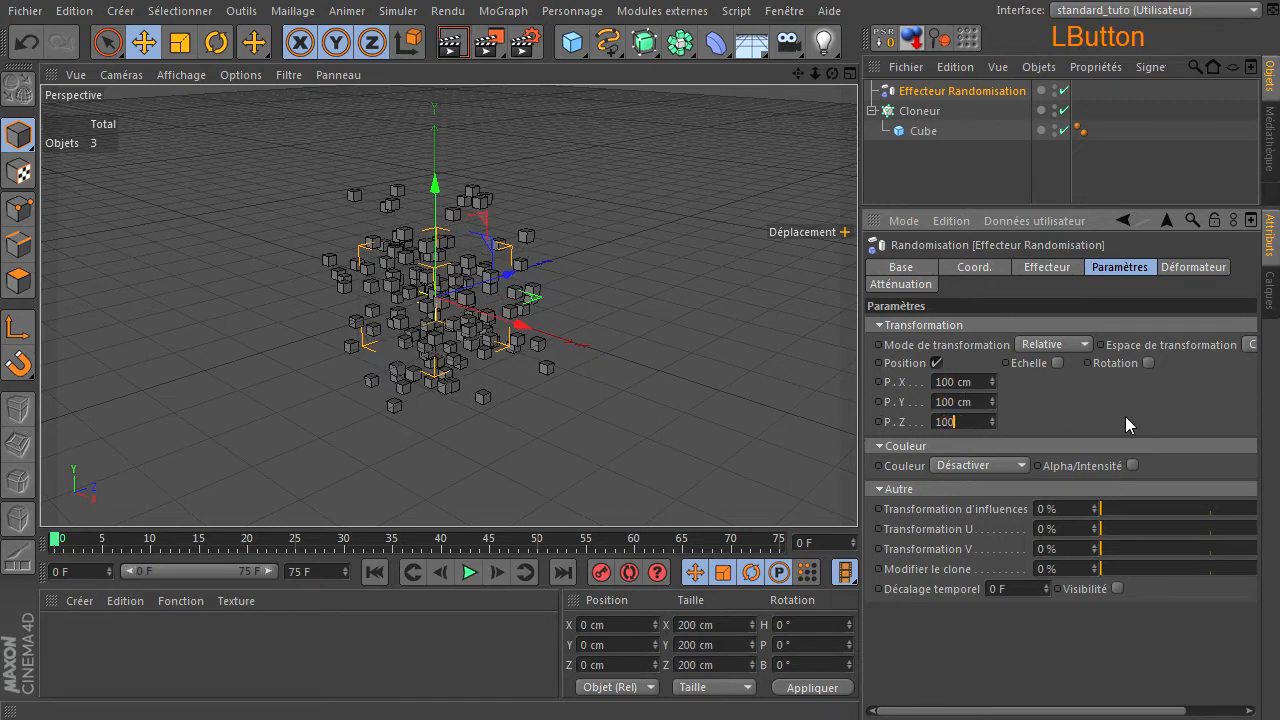
left_click(1122, 415)
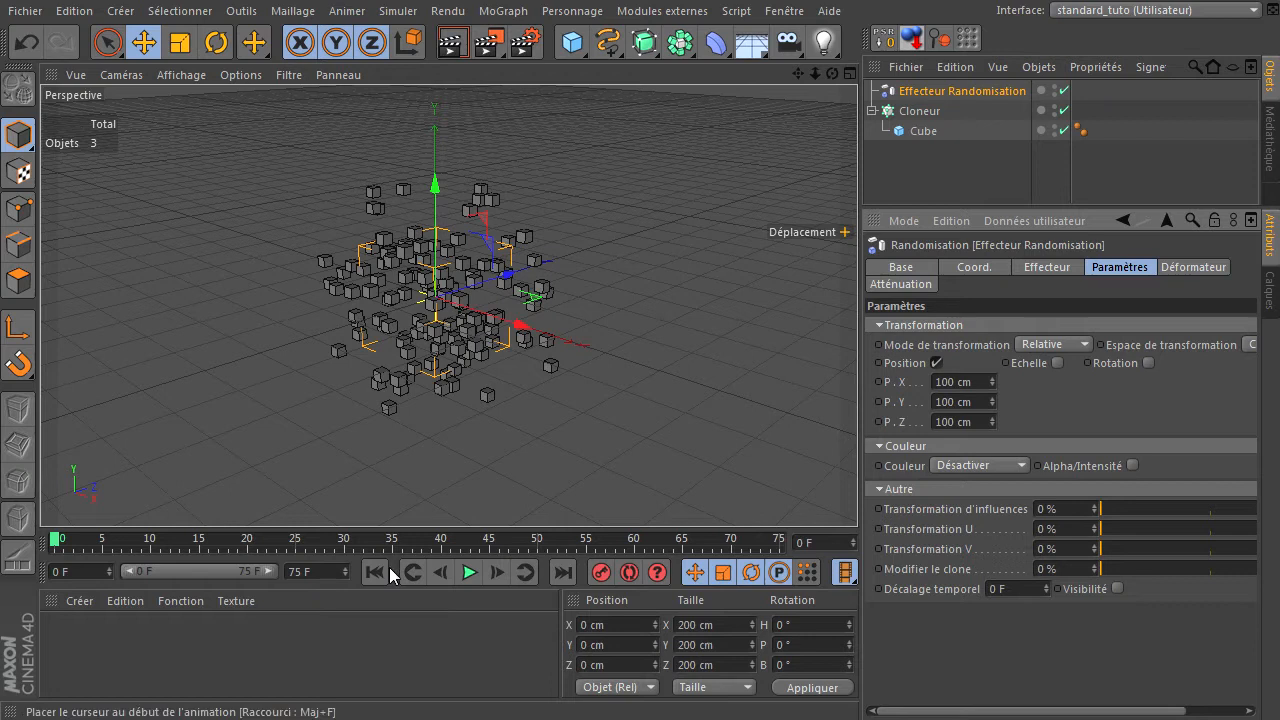
Set the animation's length to 750 frames and extend the preview range to frame 750
left_click_drag(329, 573, 142, 569)
type("750")
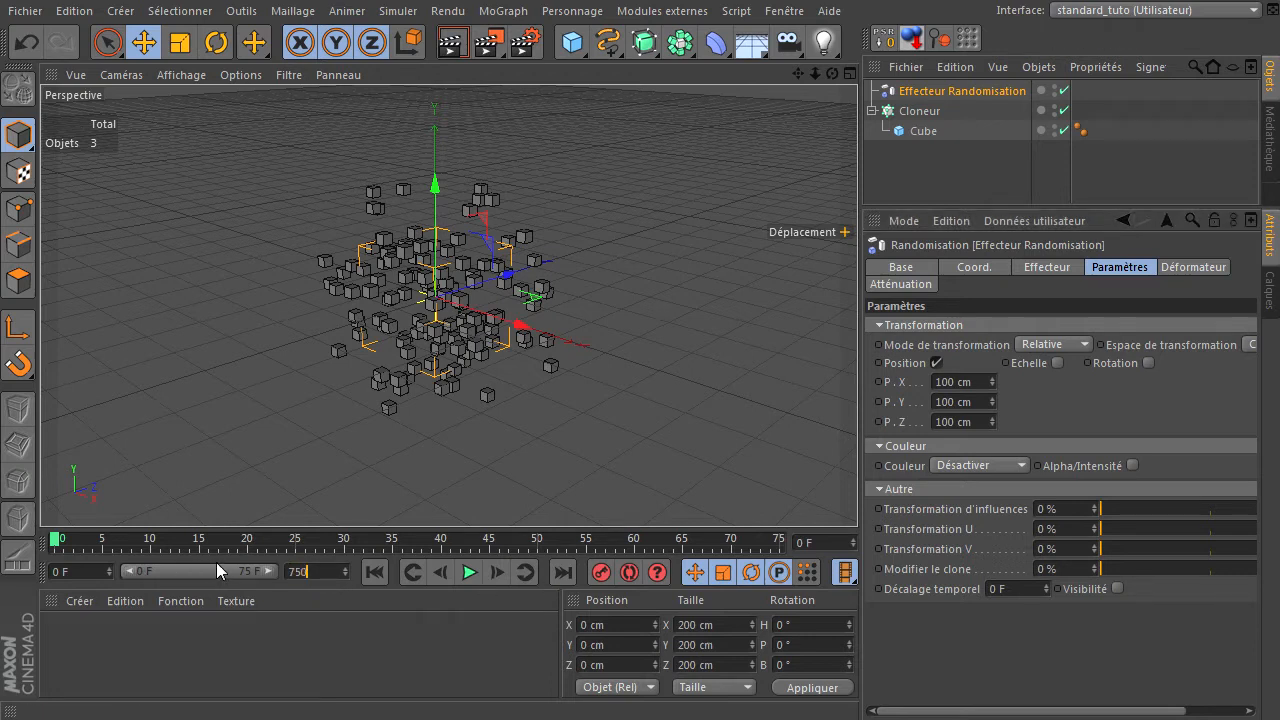
key("Return")
left_click_drag(165, 566, 512, 593)
Play the animation to check the clones' movement, stop it and return to frame 0
left_click(469, 572)
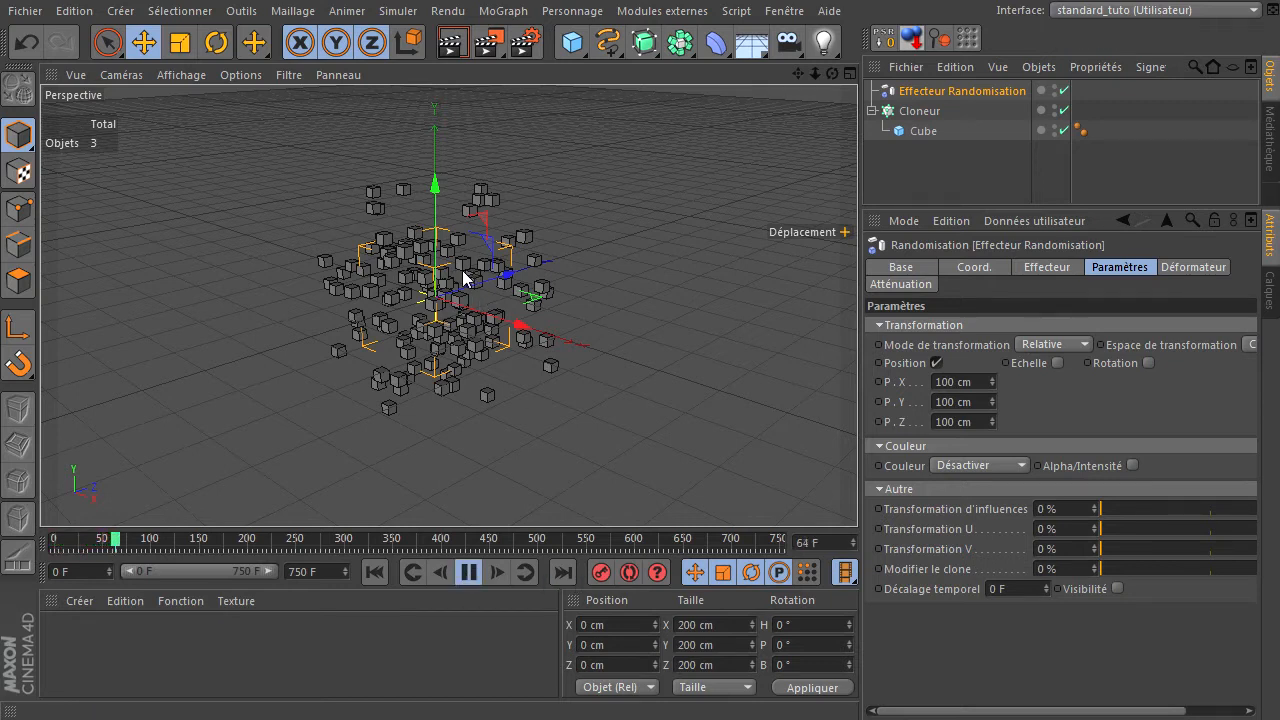
left_click(467, 575)
left_click(374, 572)
Set the Random effector's randomisation mode to Bruit (noise)
left_click(969, 93)
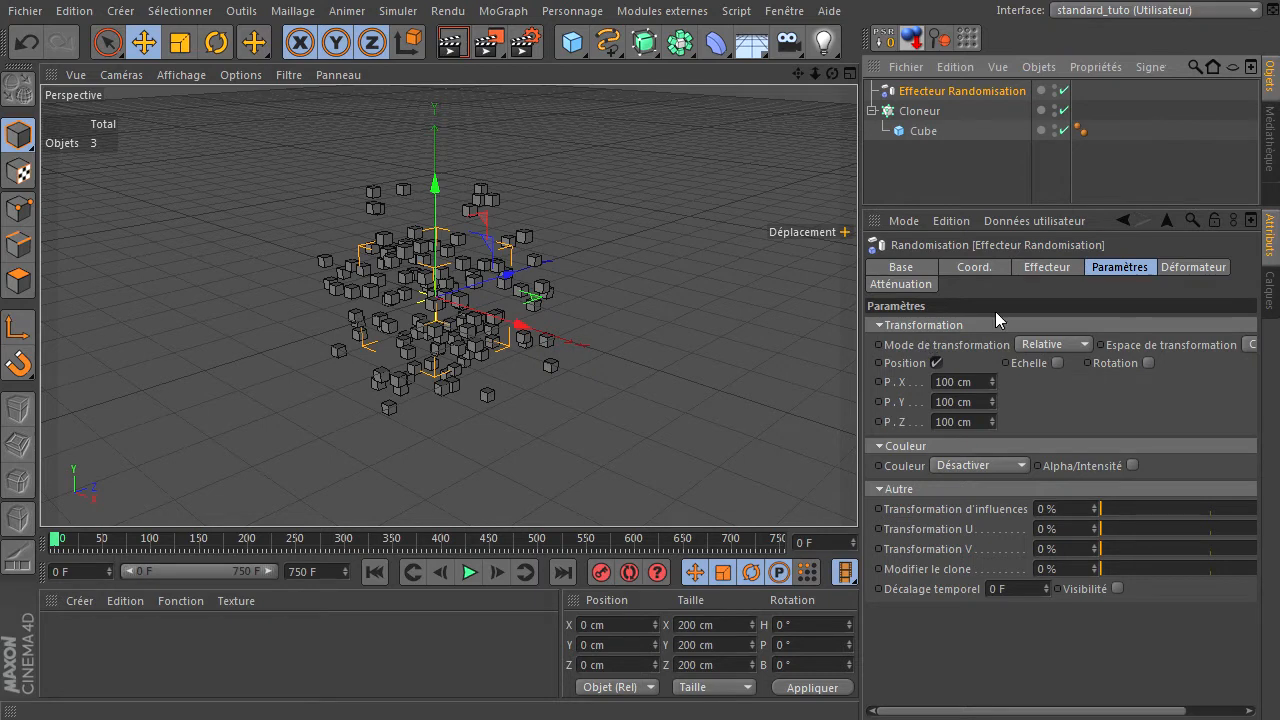
left_click(1066, 266)
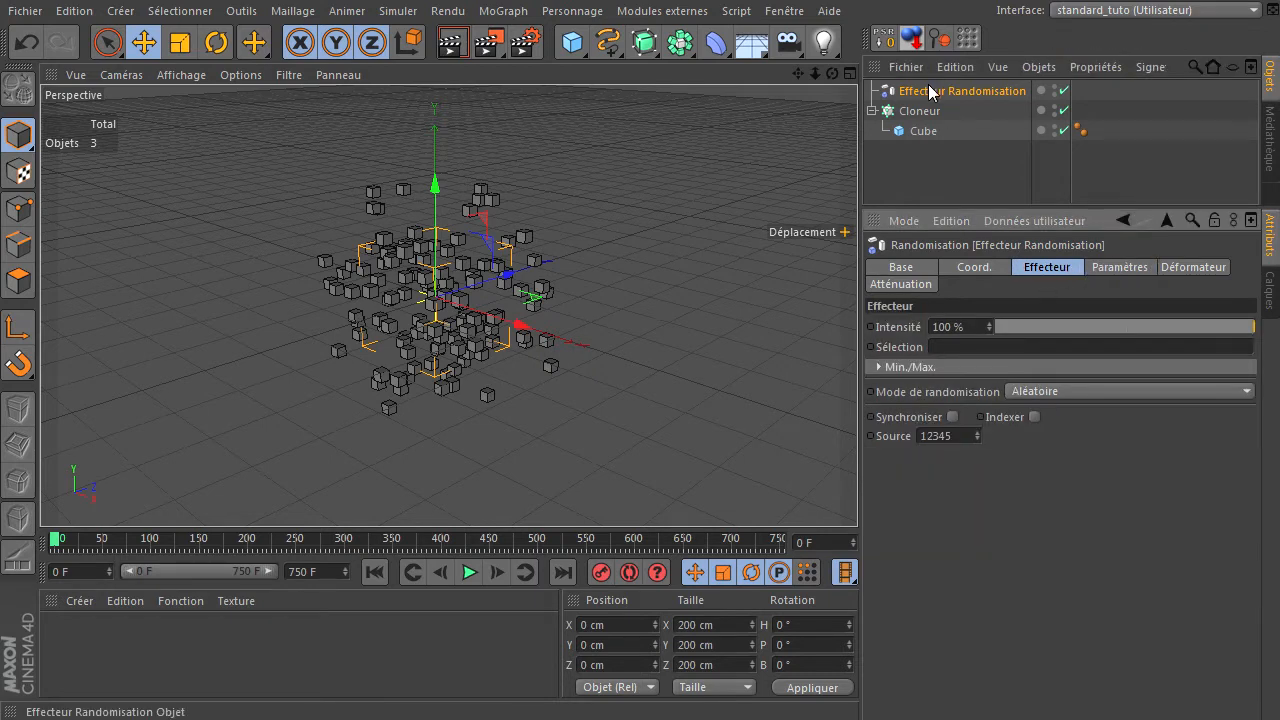
left_click(1065, 395)
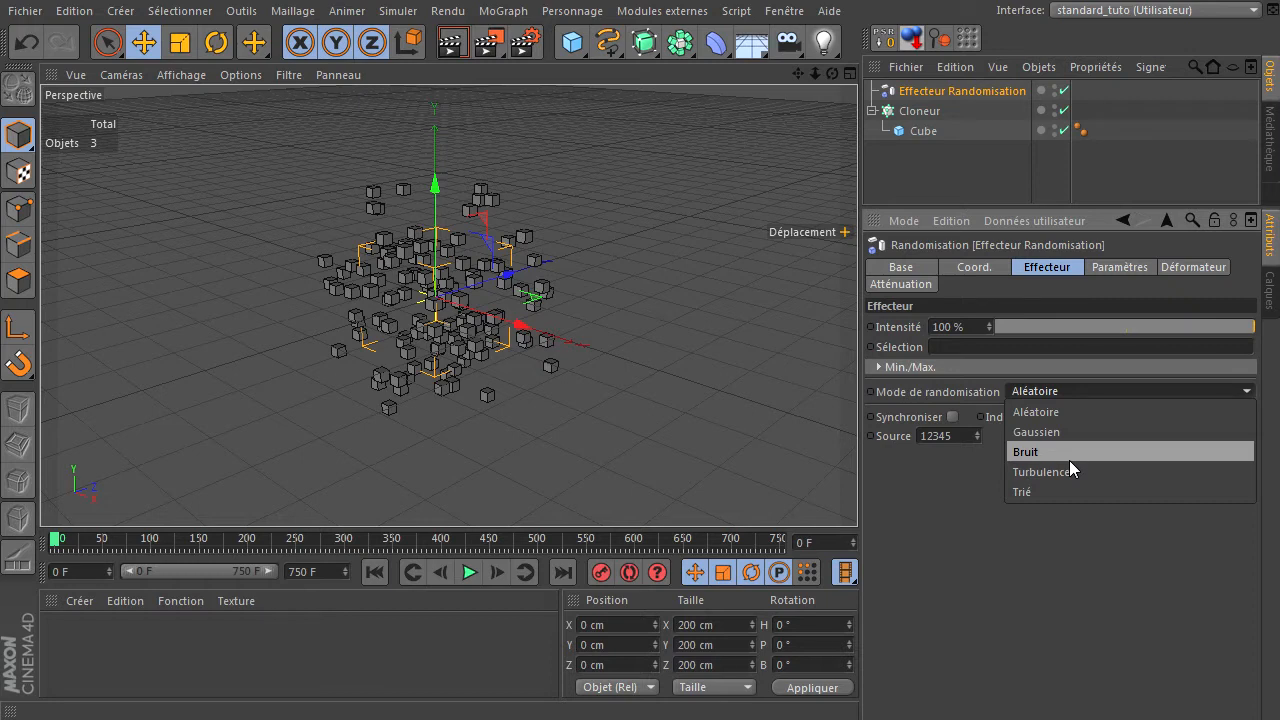
left_click(1069, 460)
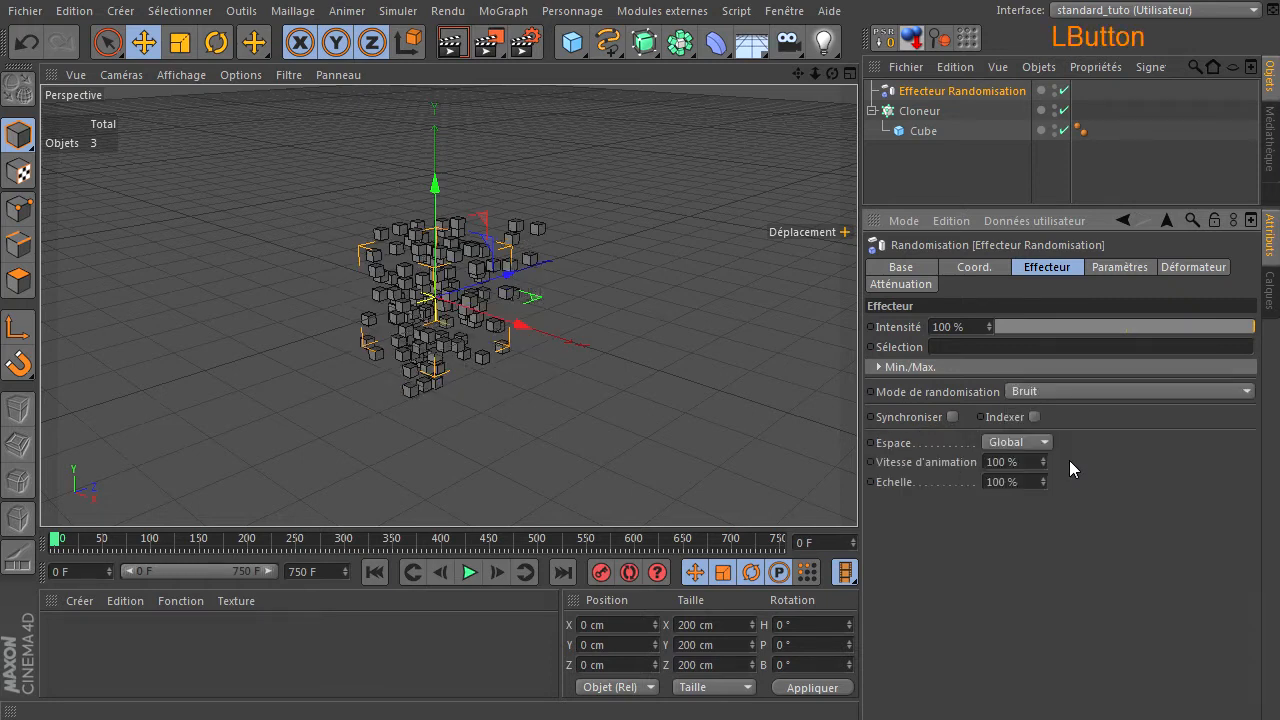
Play the animation, enable the Random effector's Indexer option and restart playback from frame 0
left_click(469, 572)
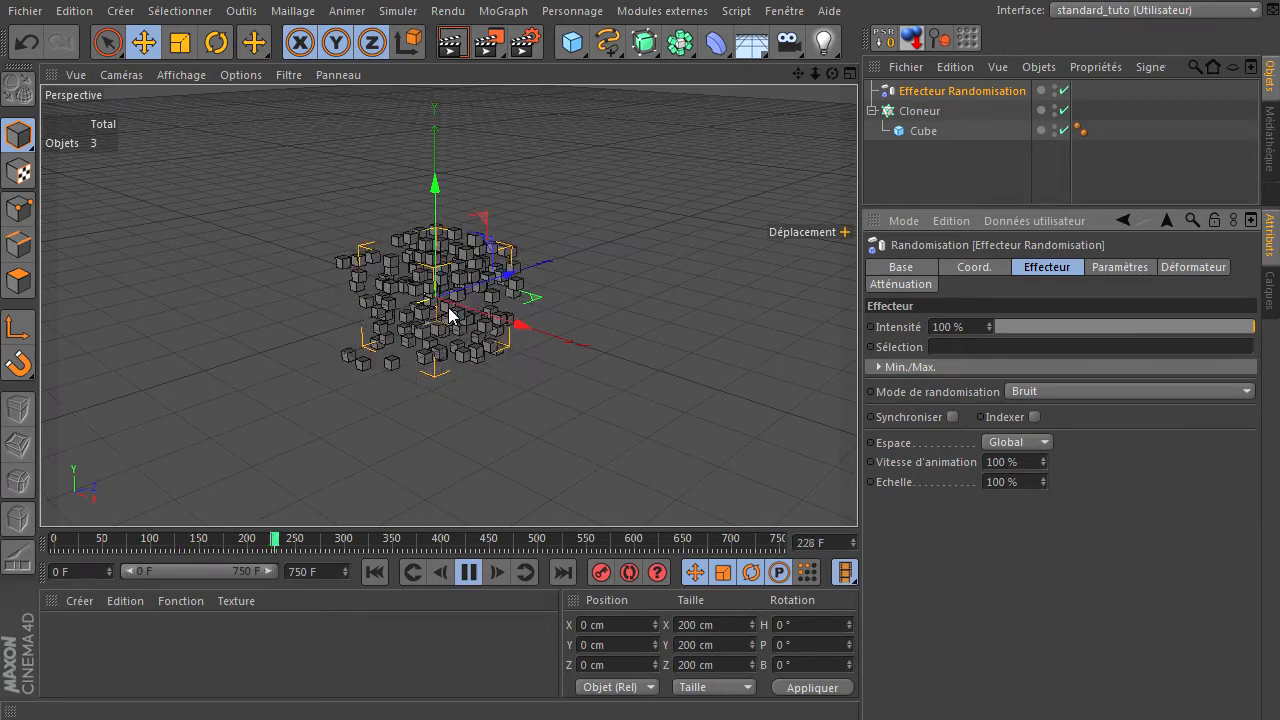
left_click(1033, 417)
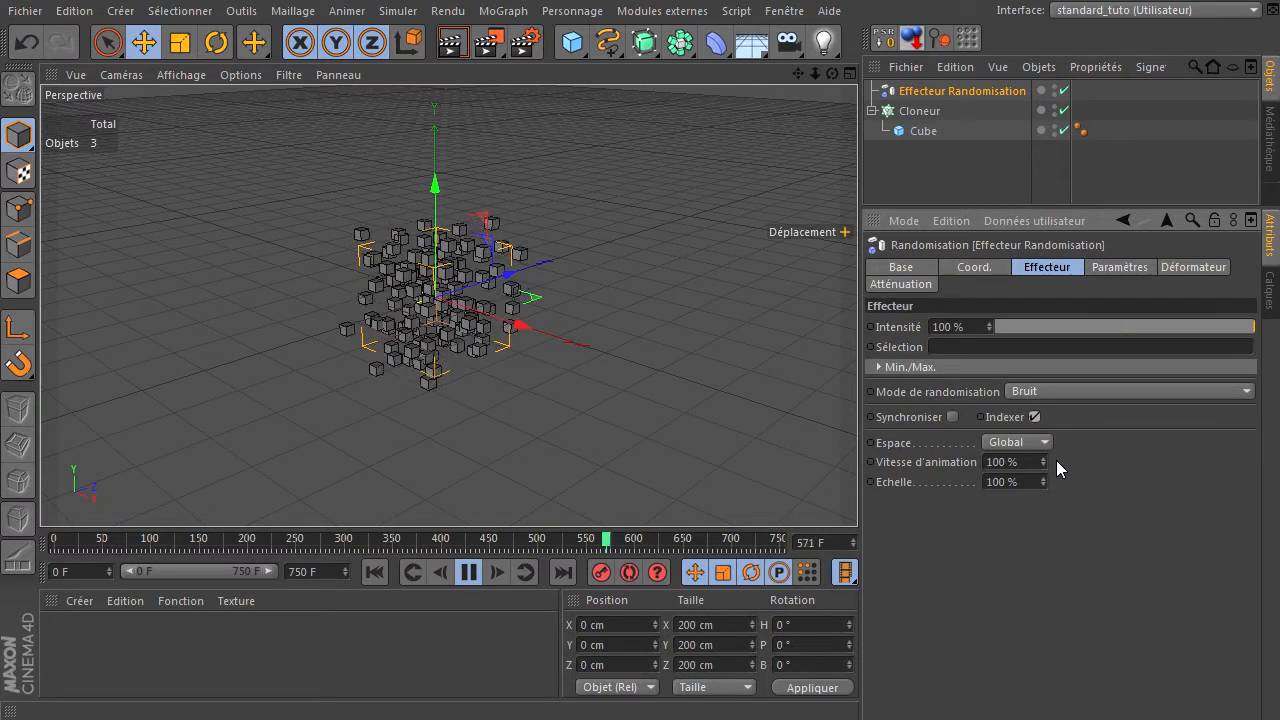
left_click(374, 571)
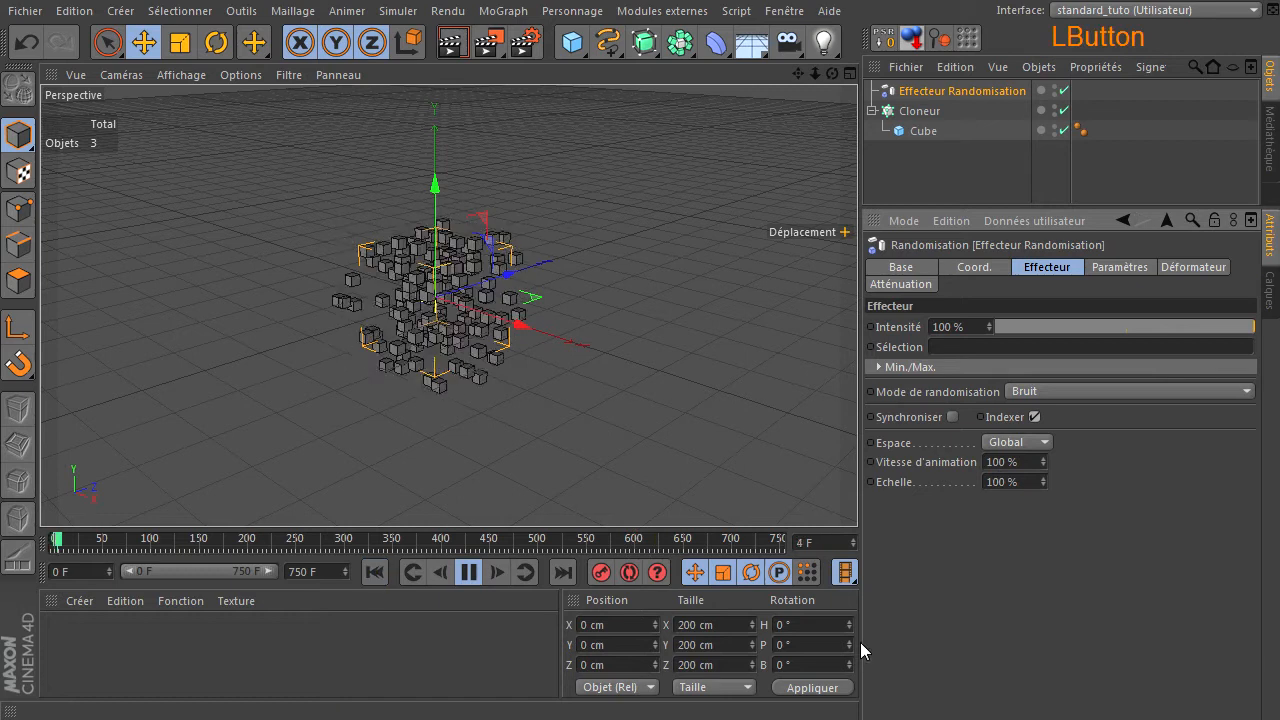
Try noise animation speeds of 20 % and 40 % for the Random effector during playback
left_click(1020, 462)
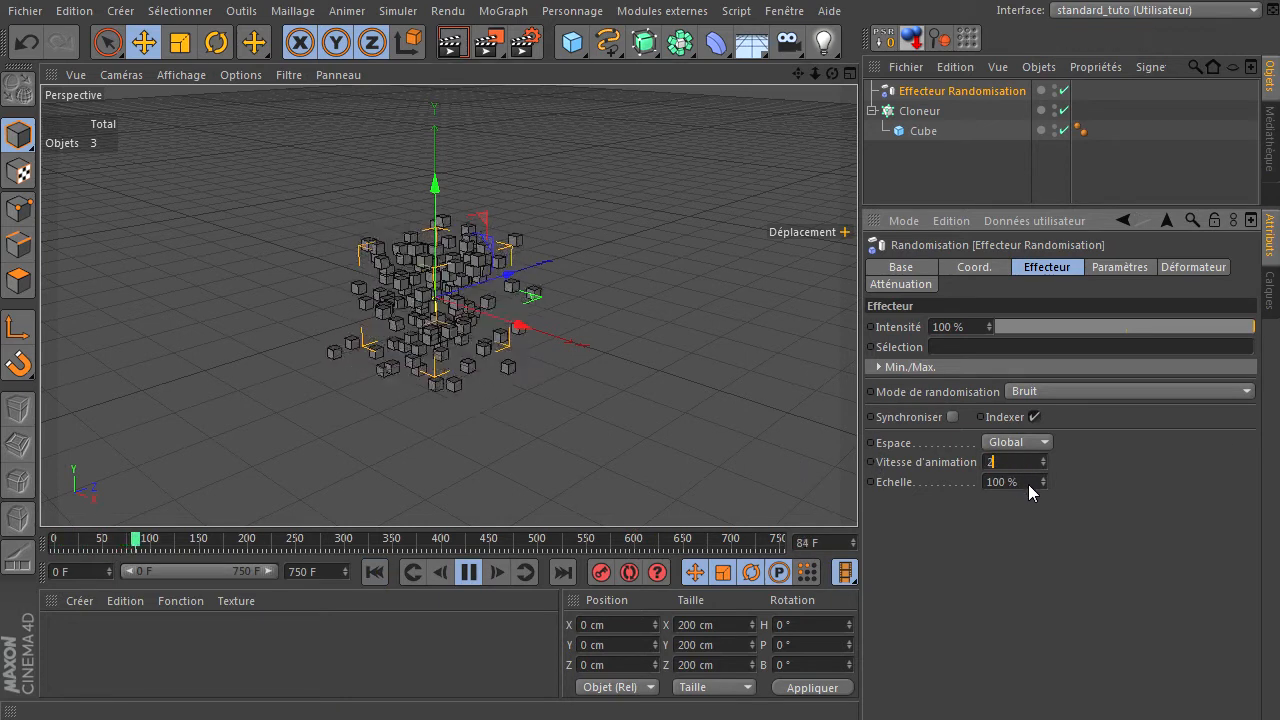
type("20")
left_click(1024, 595)
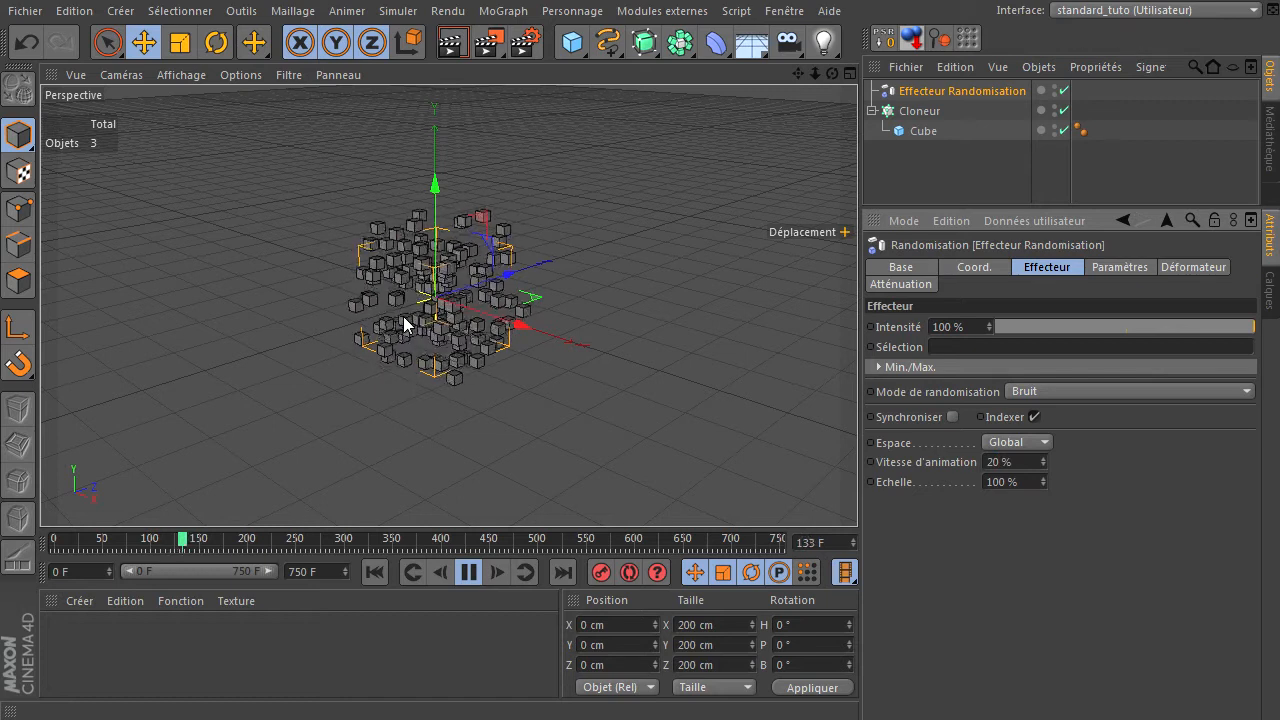
left_click(1029, 464)
type("40")
left_click(1015, 603)
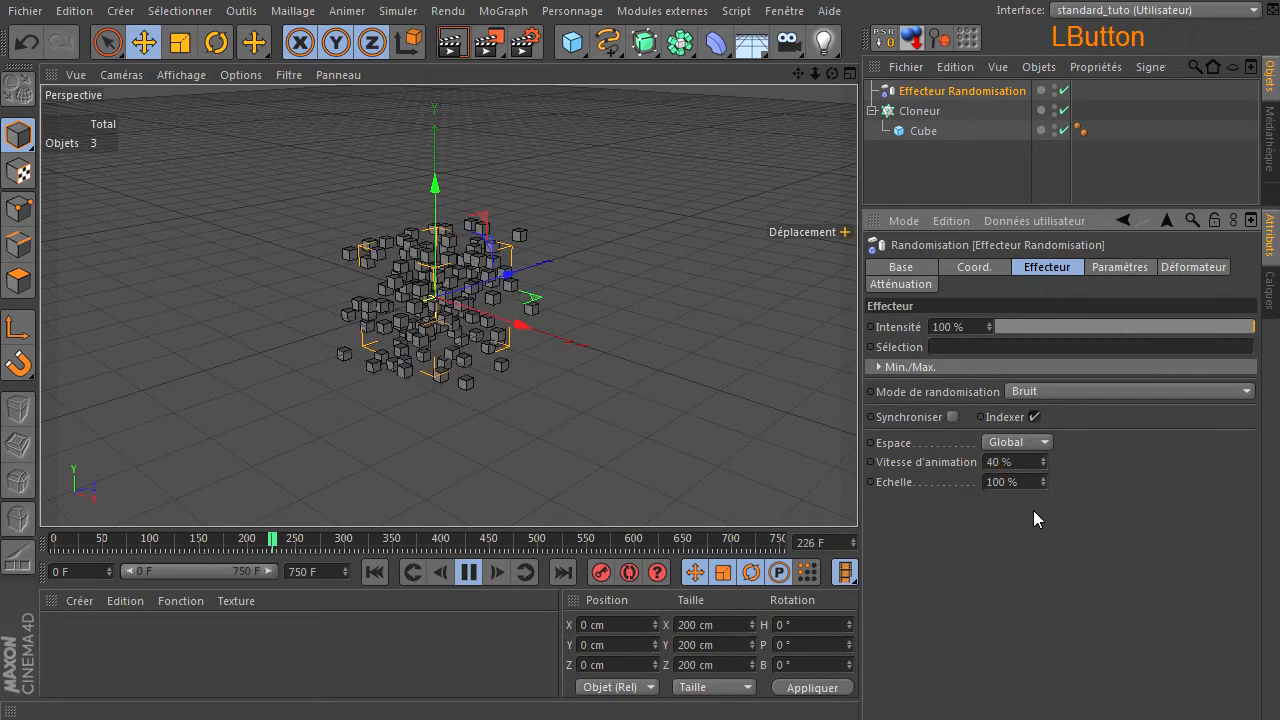
Set the Random effector's animation speed to 30 %, stop playback and return to frame 0
left_click_drag(1033, 475, 878, 463)
left_click(1021, 467)
type("30")
left_click(1028, 565)
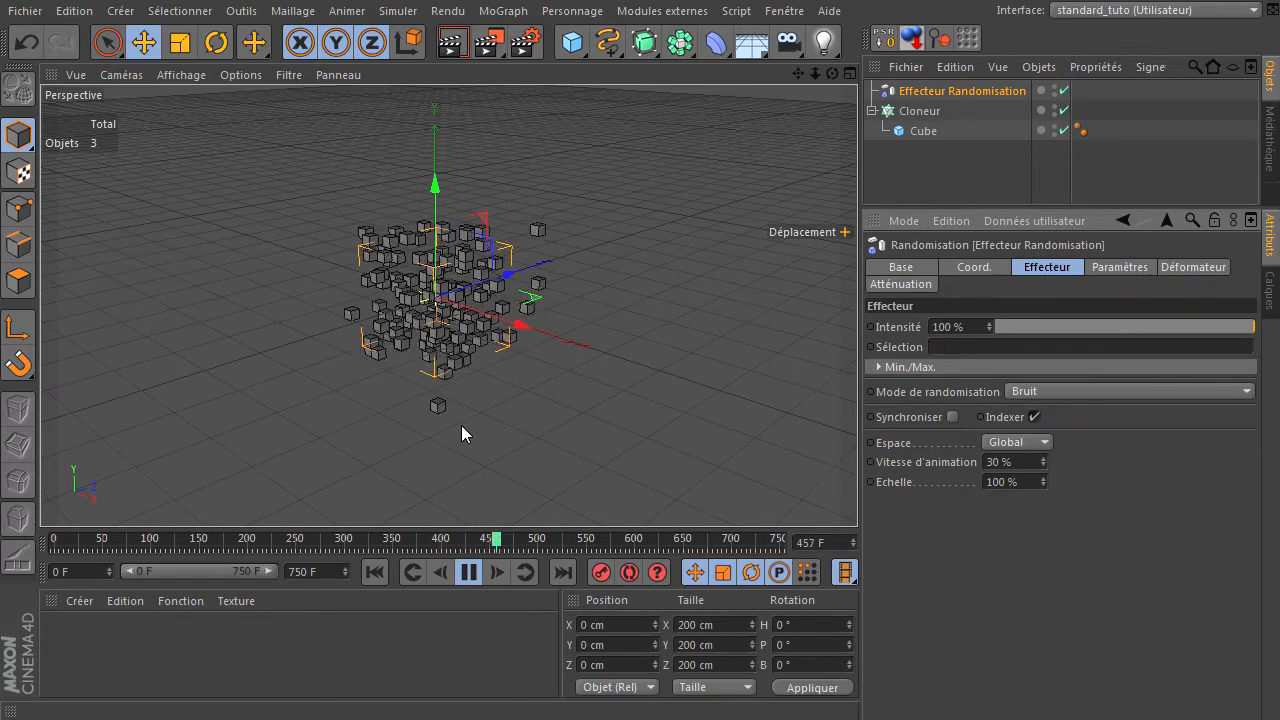
left_click(467, 571)
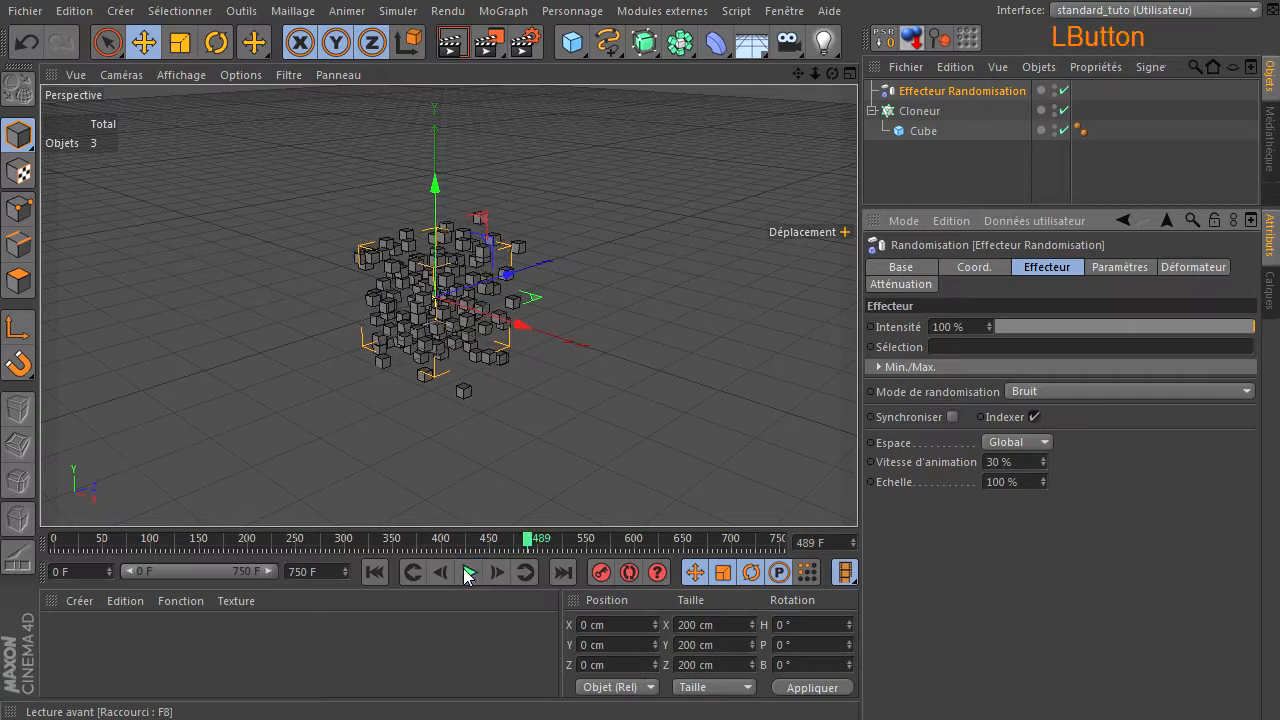
left_click(367, 570)
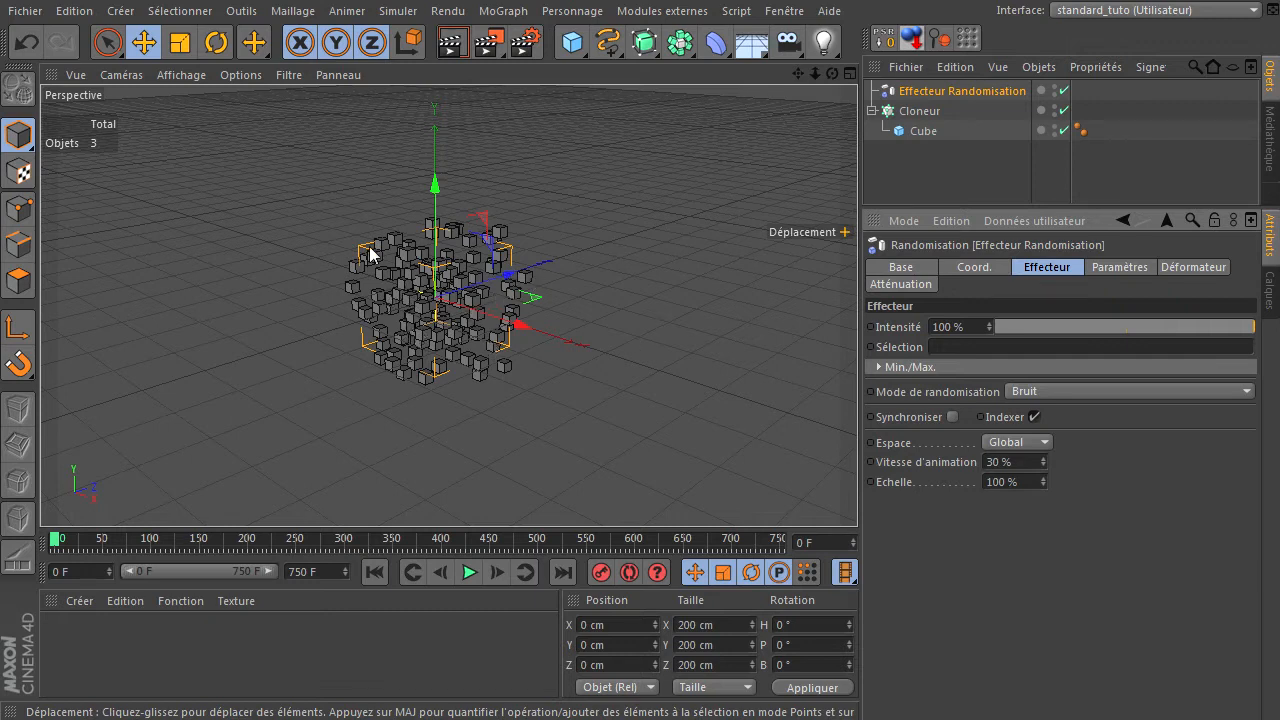
Add a new cube to the scene and set its X and Z sizes to 50 cm
left_click_drag(573, 50, 790, 57)
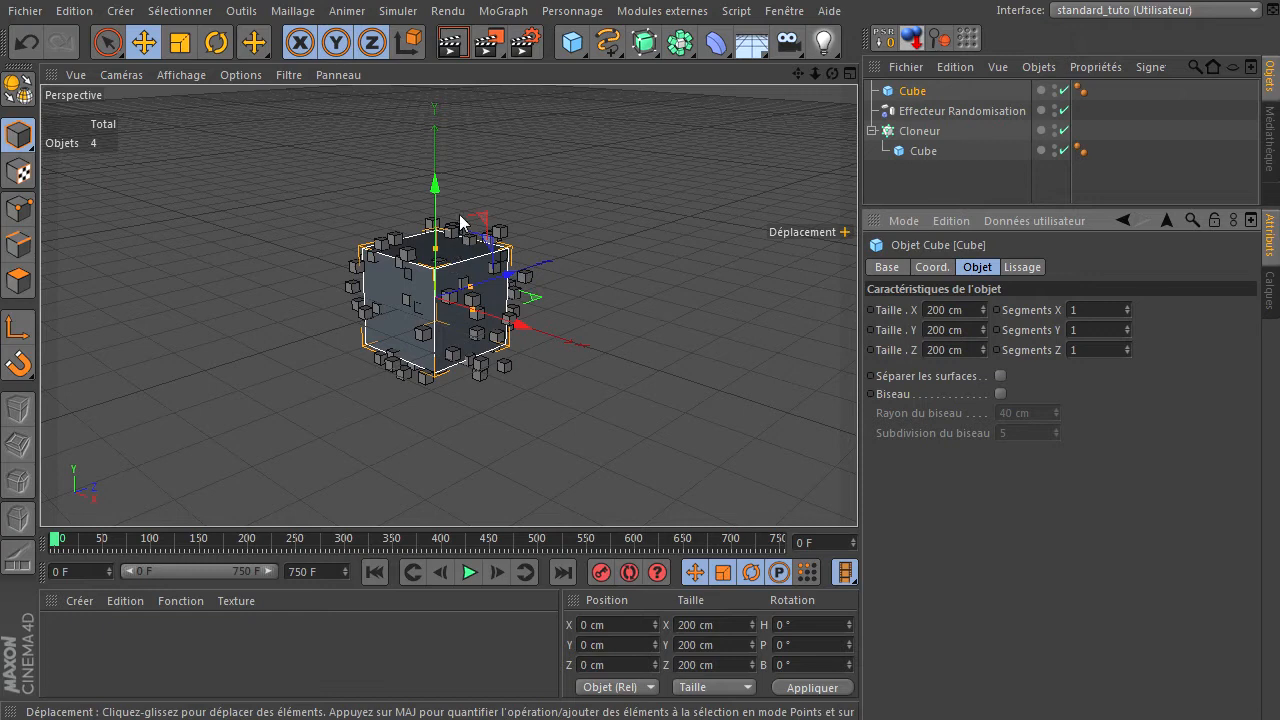
left_click(968, 310)
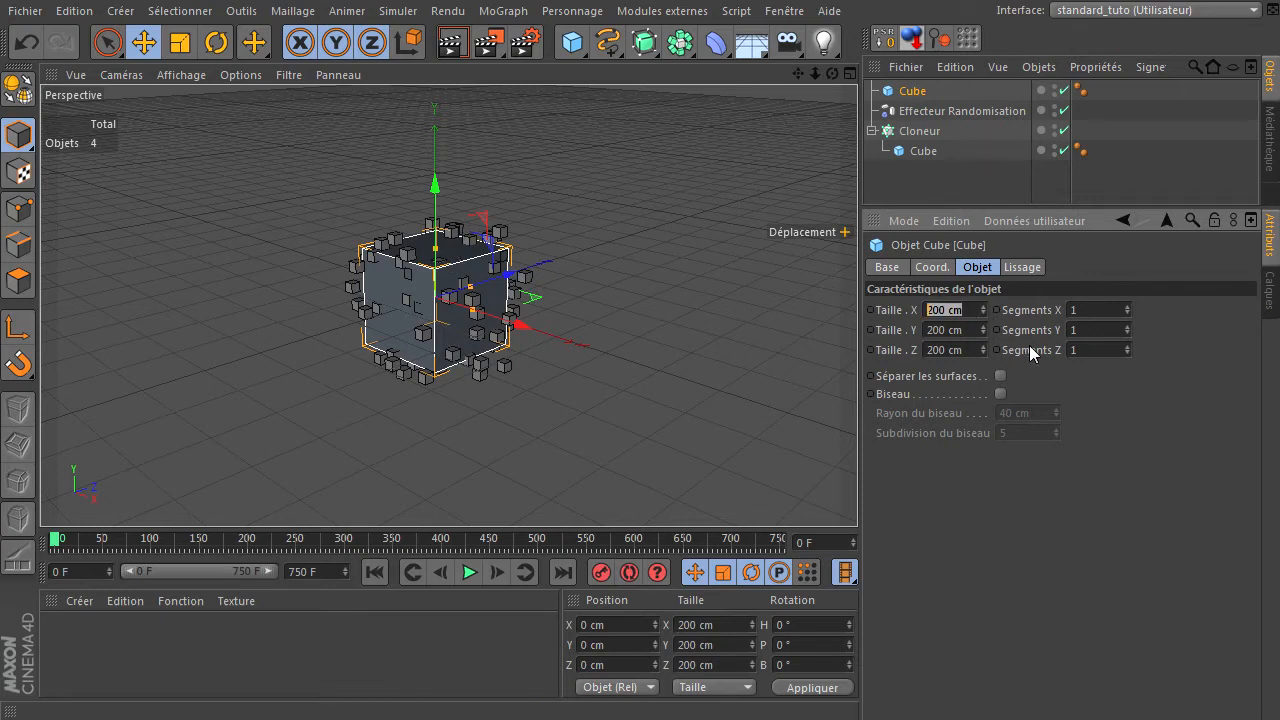
type("50")
left_click(955, 350)
type("50")
left_click(1024, 522)
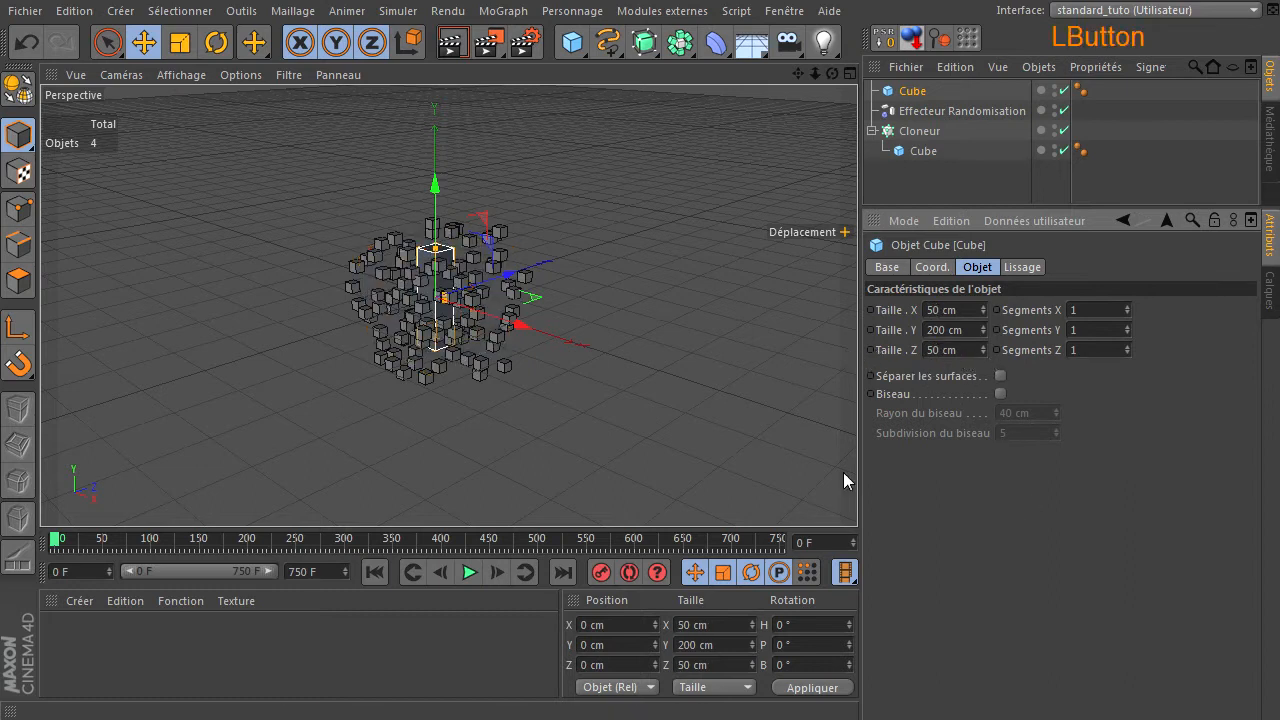
Reduce the new cube's X and Z sizes to 30 cm
double_click(940, 310)
type("30")
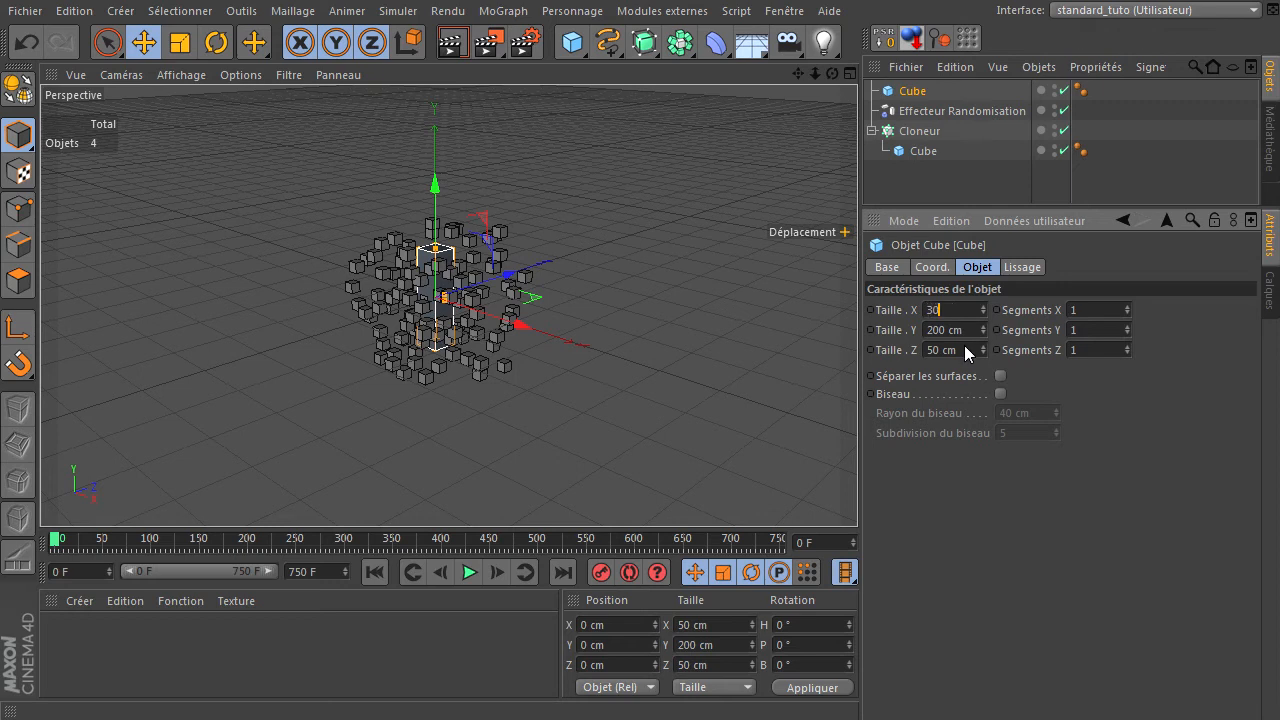
left_click_drag(962, 349, 815, 361)
type("30")
left_click(1075, 561)
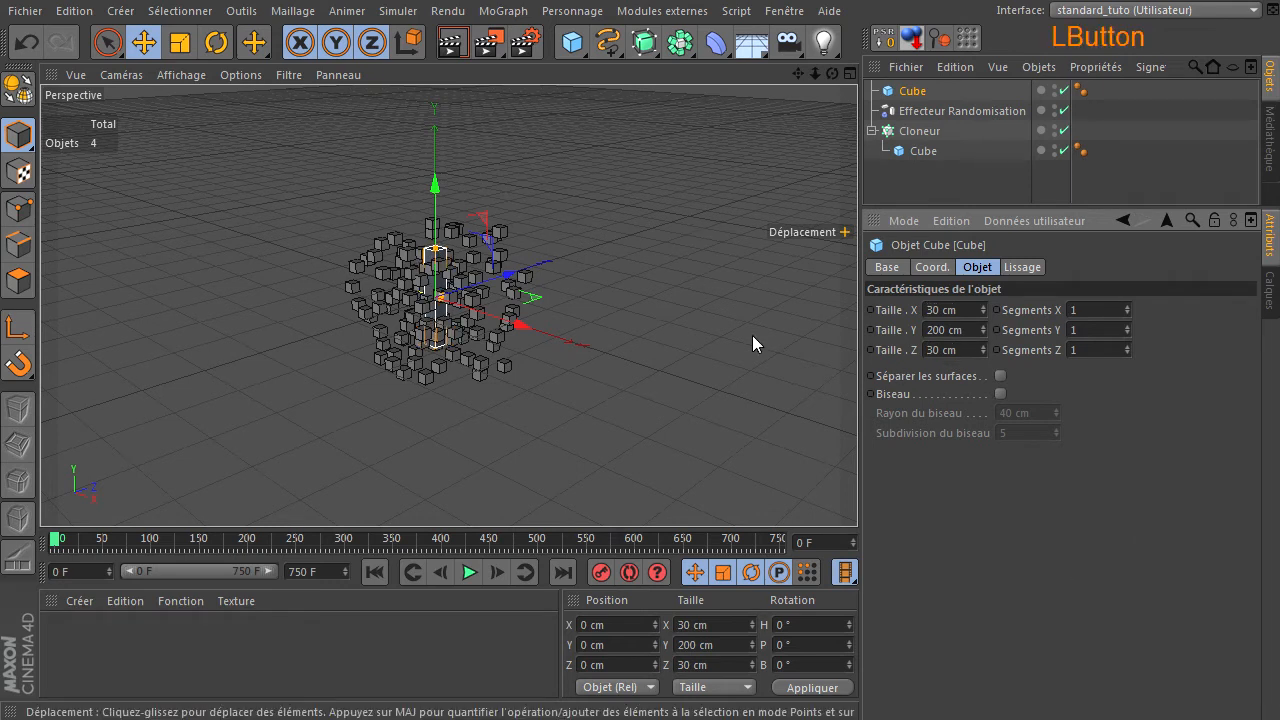
Set the new cube's Y size to 400 cm and briefly play the animation to check the clones around it
double_click(955, 330)
type("400")
left_click(959, 574)
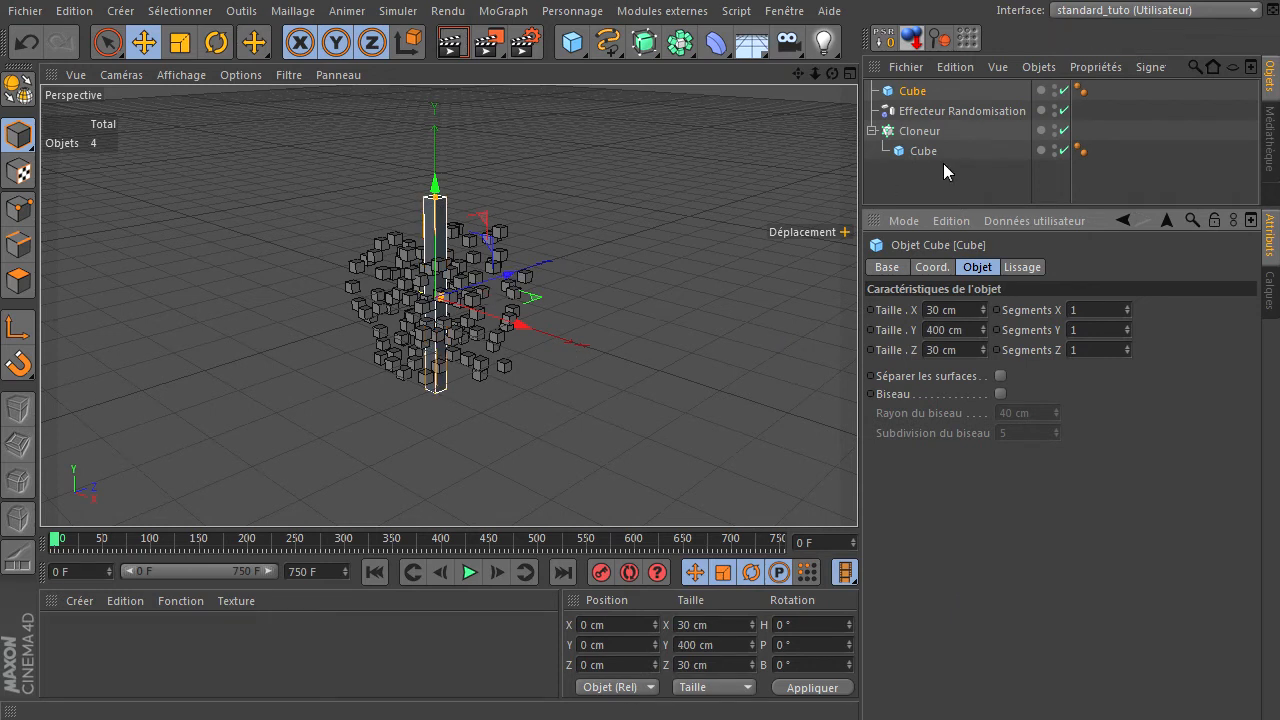
left_click(469, 572)
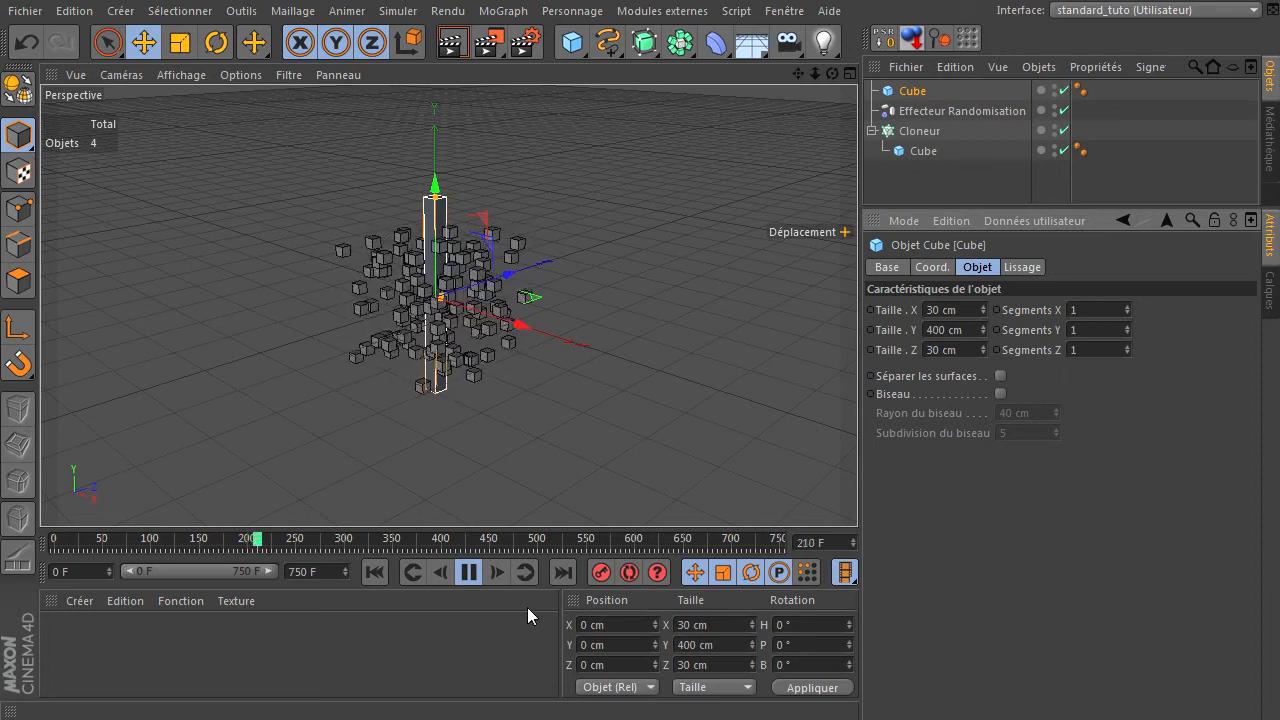
left_click(468, 571)
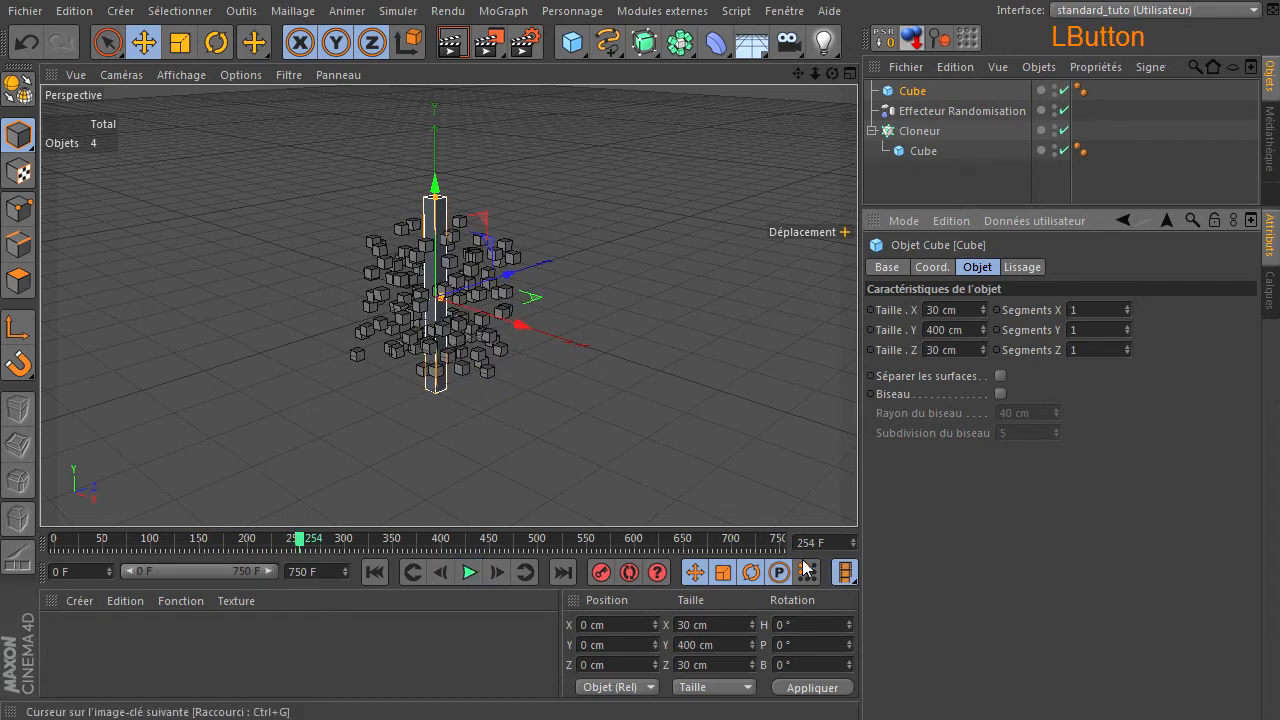
Apply a MoGraph Time effector (Effecteur Temps) to the Cloner
left_click(930, 131)
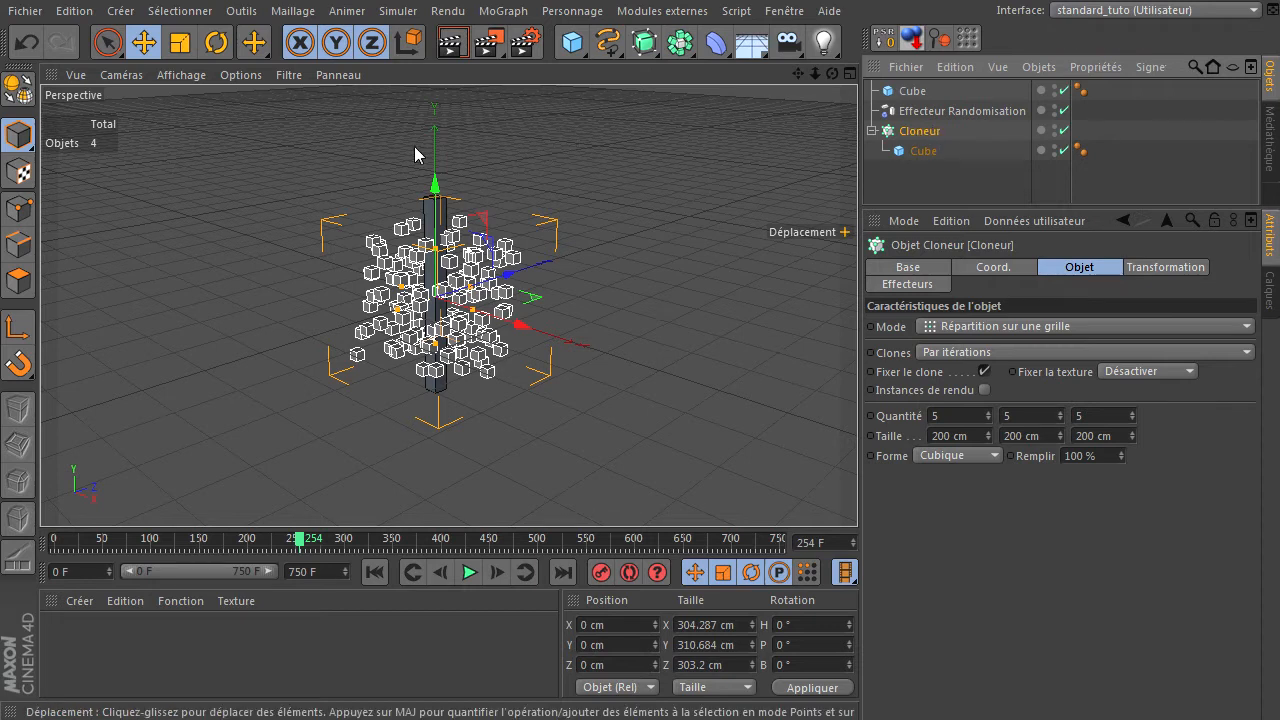
left_click(500, 14)
mouse_move(560, 41)
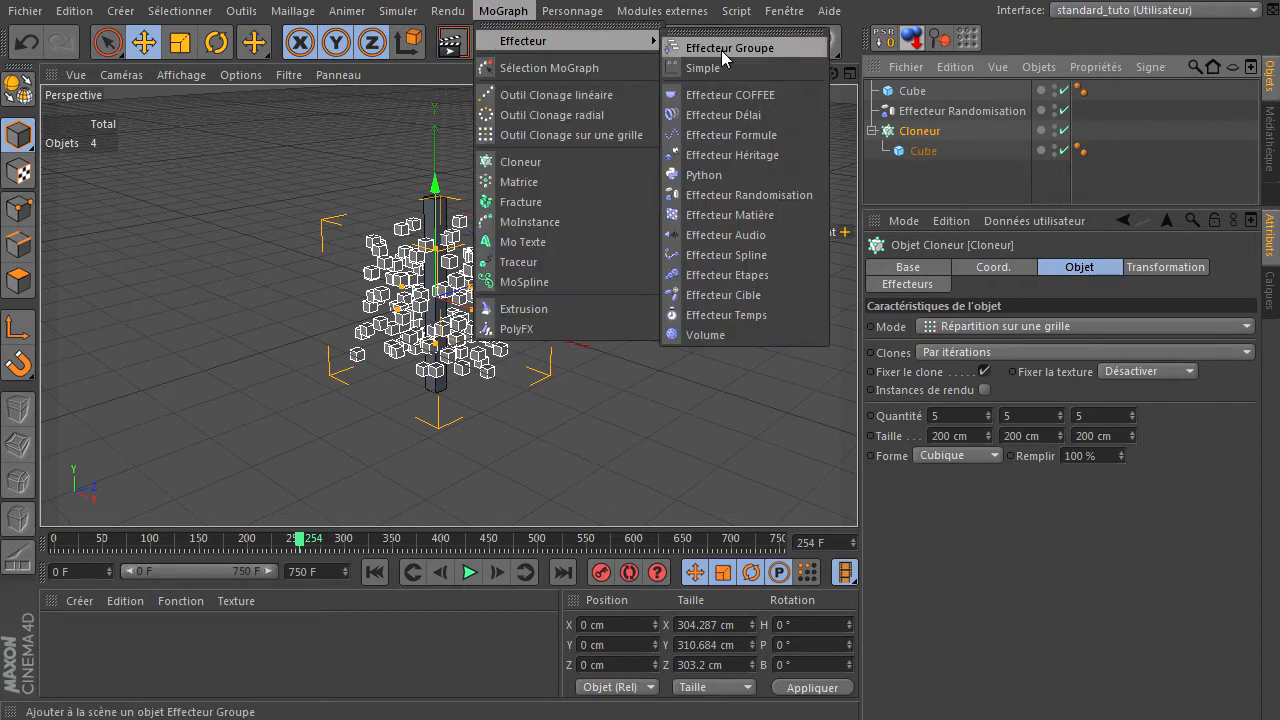
left_click(728, 315)
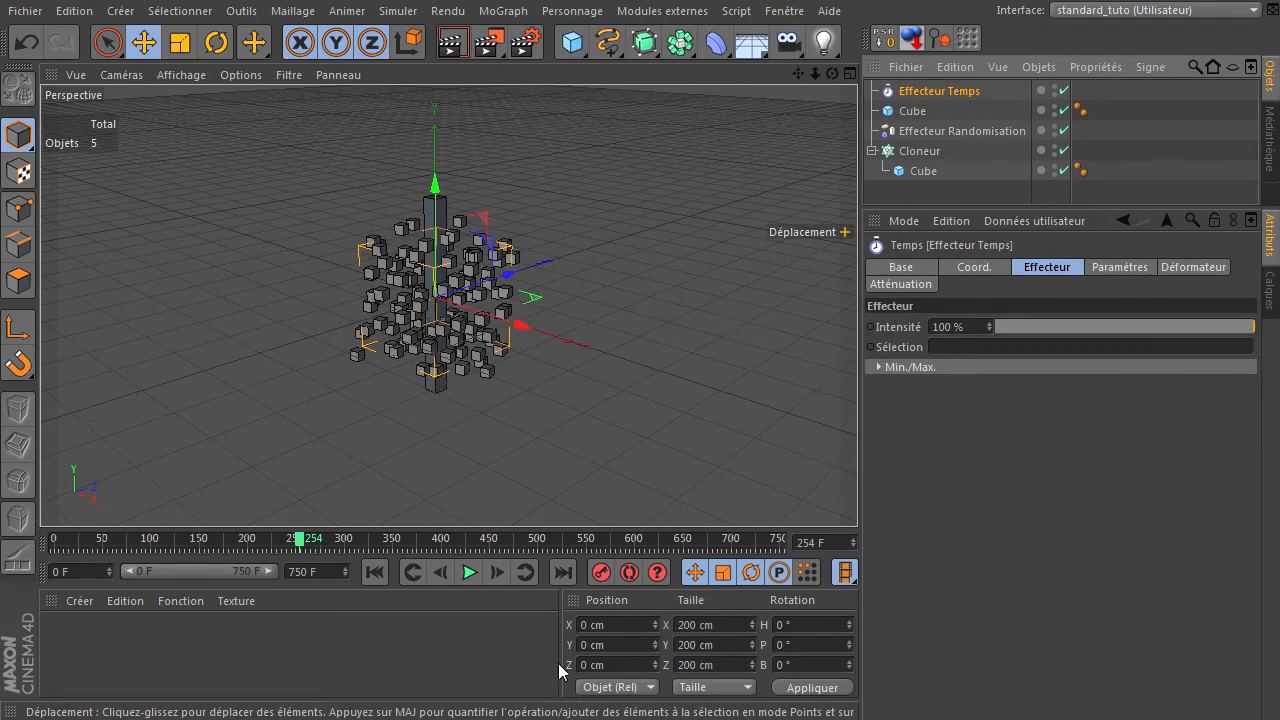
Play the animation from frame 0 and switch the Time effector off and on to compare its effect
left_click(375, 571)
left_click(470, 571)
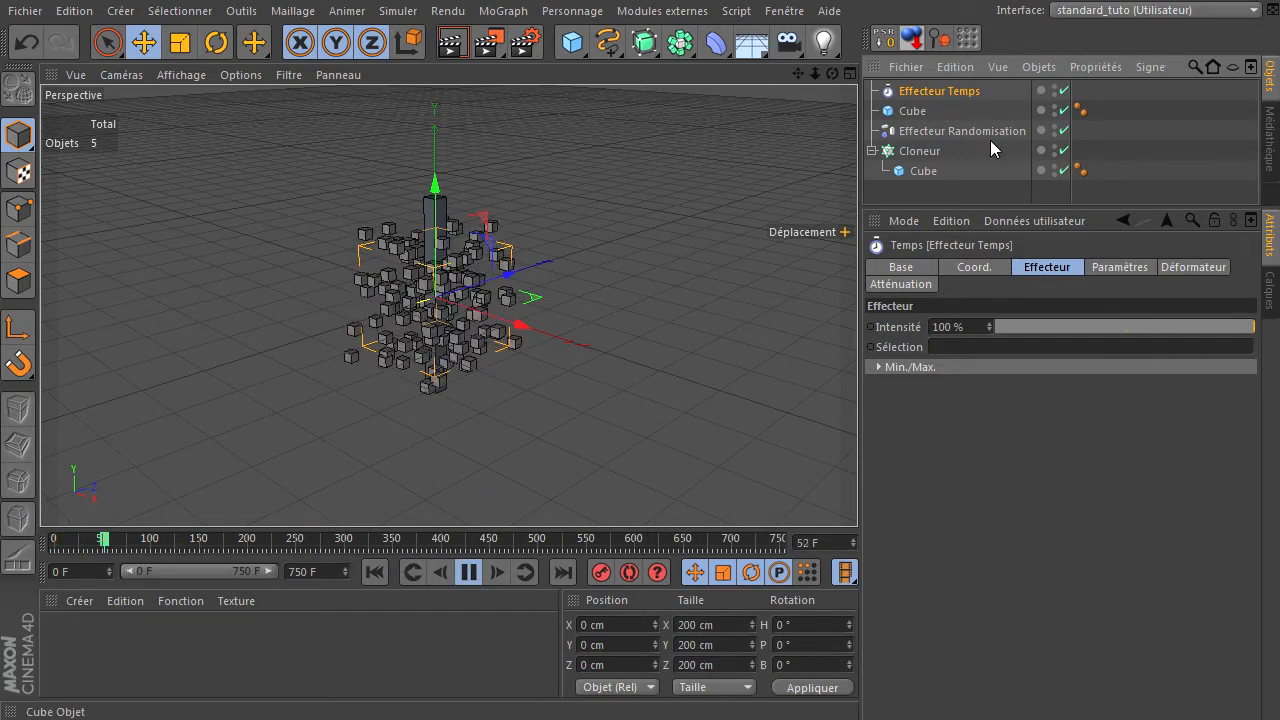
left_click(1064, 91)
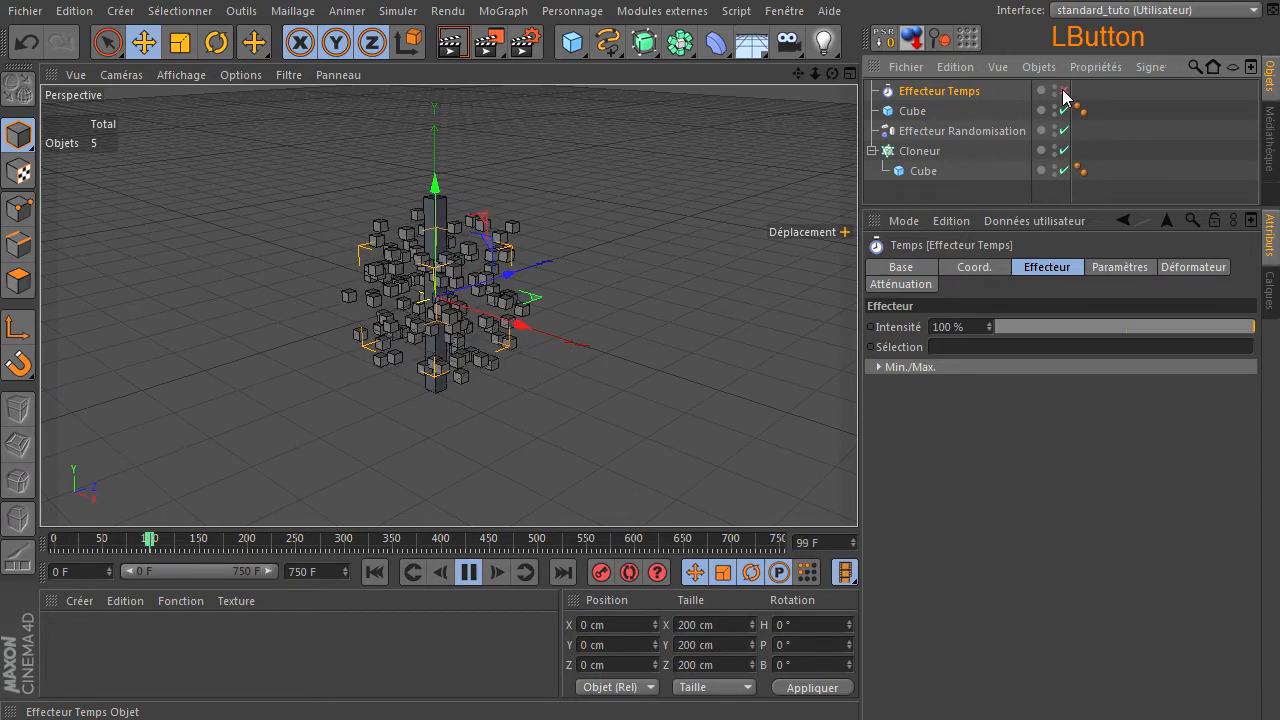
left_click(1064, 91)
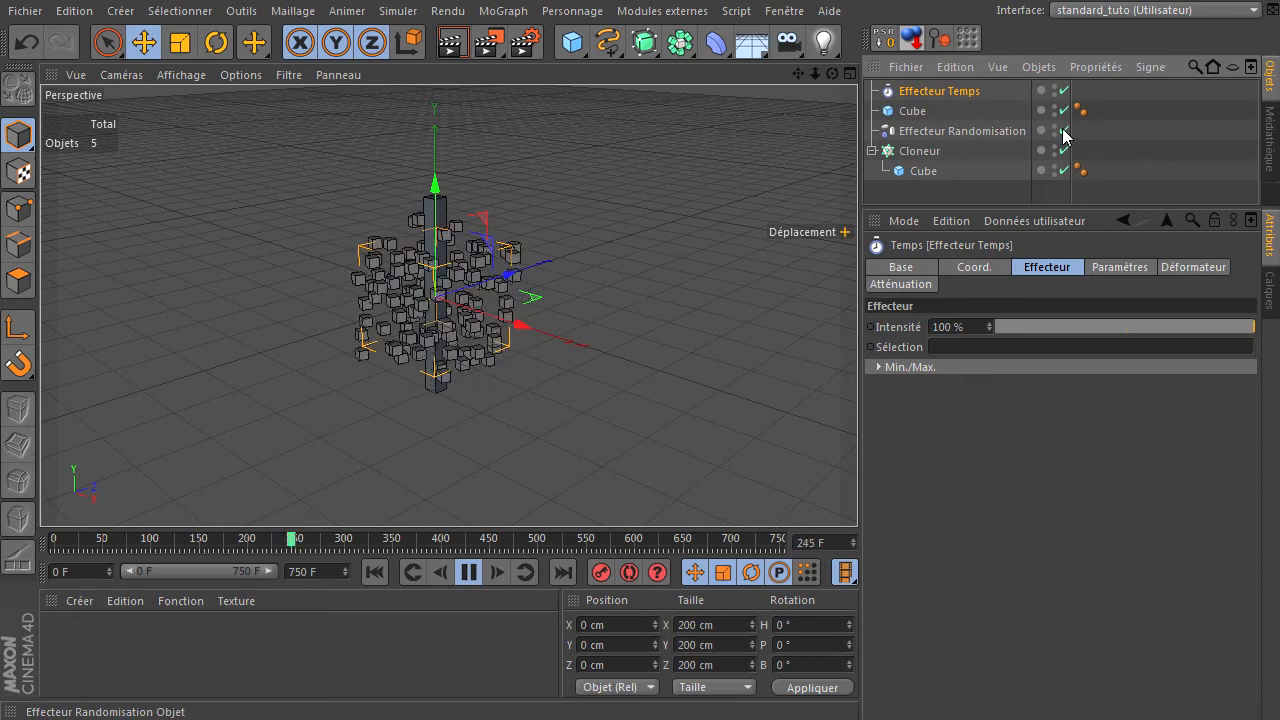
Switch the Random effector off and on during playback to compare, stop and return to frame 0
left_click(1064, 133)
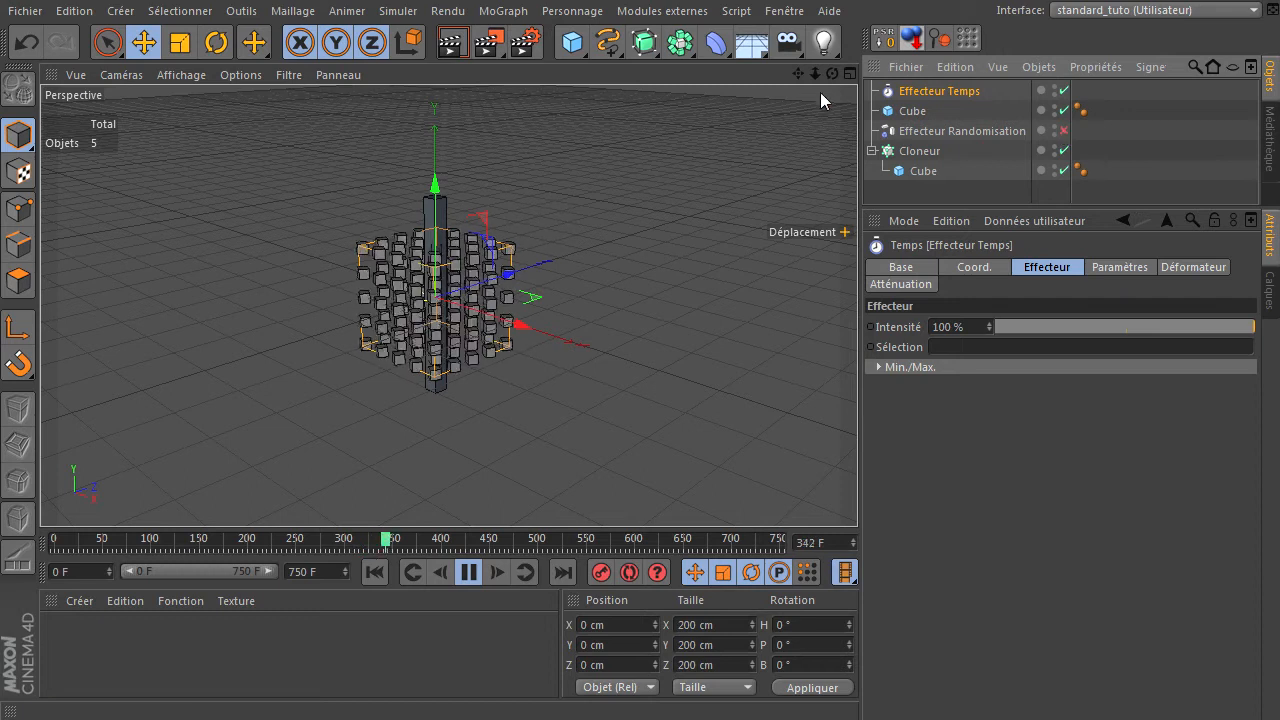
left_click(1064, 133)
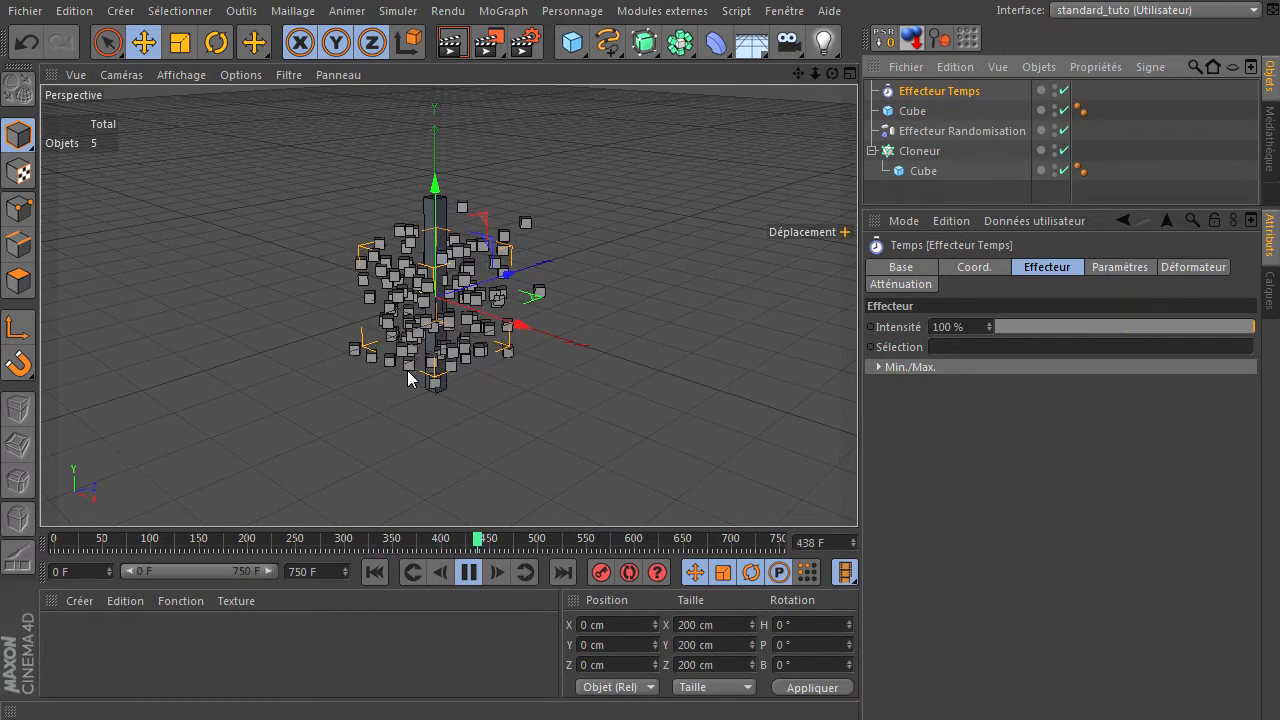
left_click(469, 572)
left_click(377, 572)
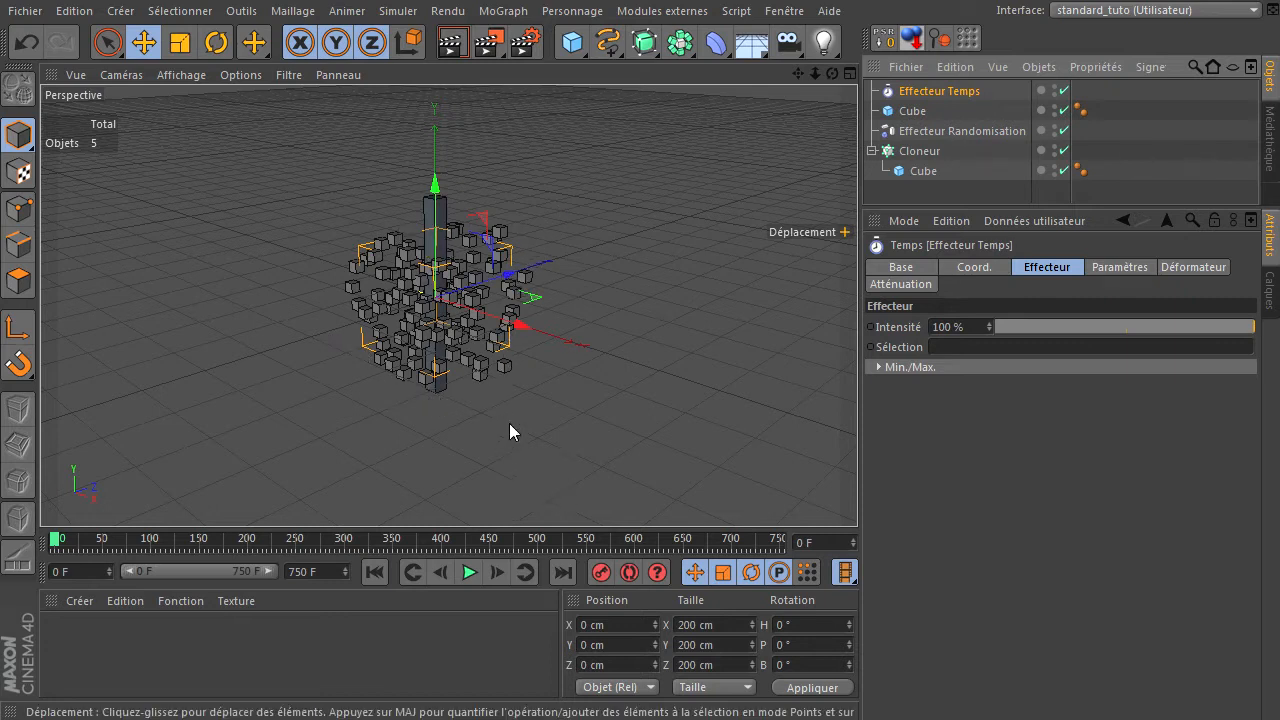
left_click(821, 44)
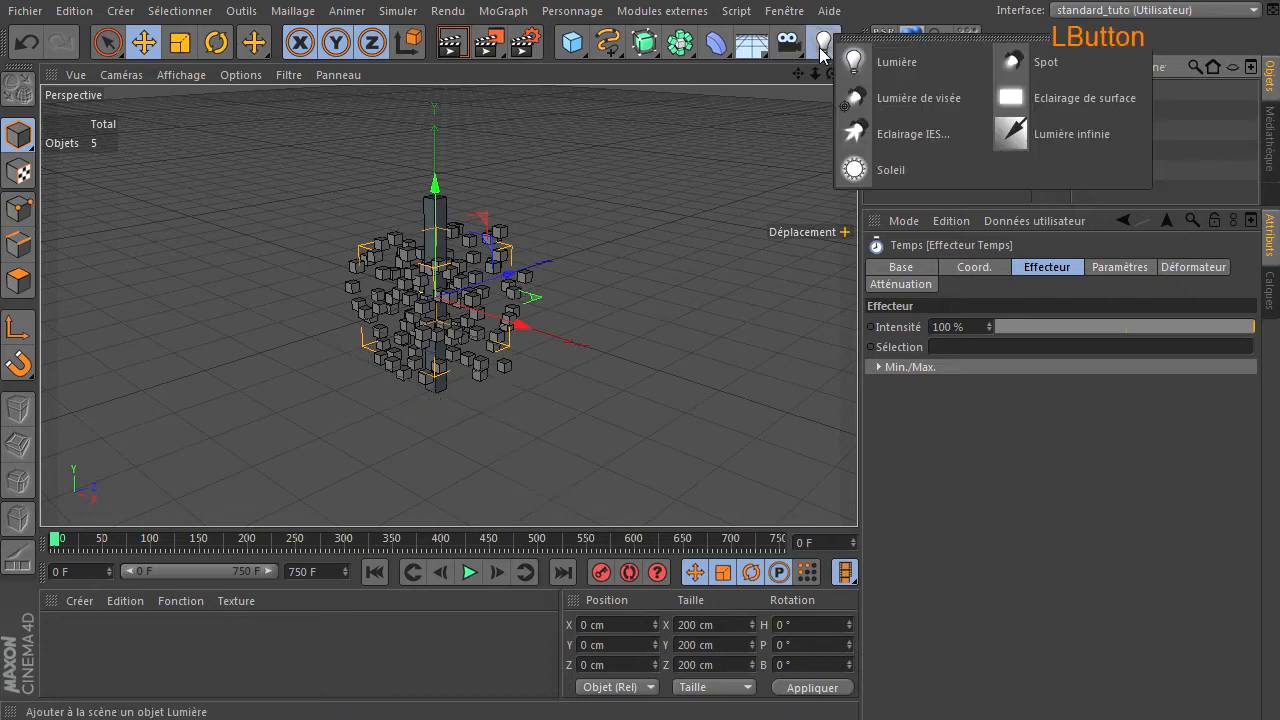
left_click(947, 508)
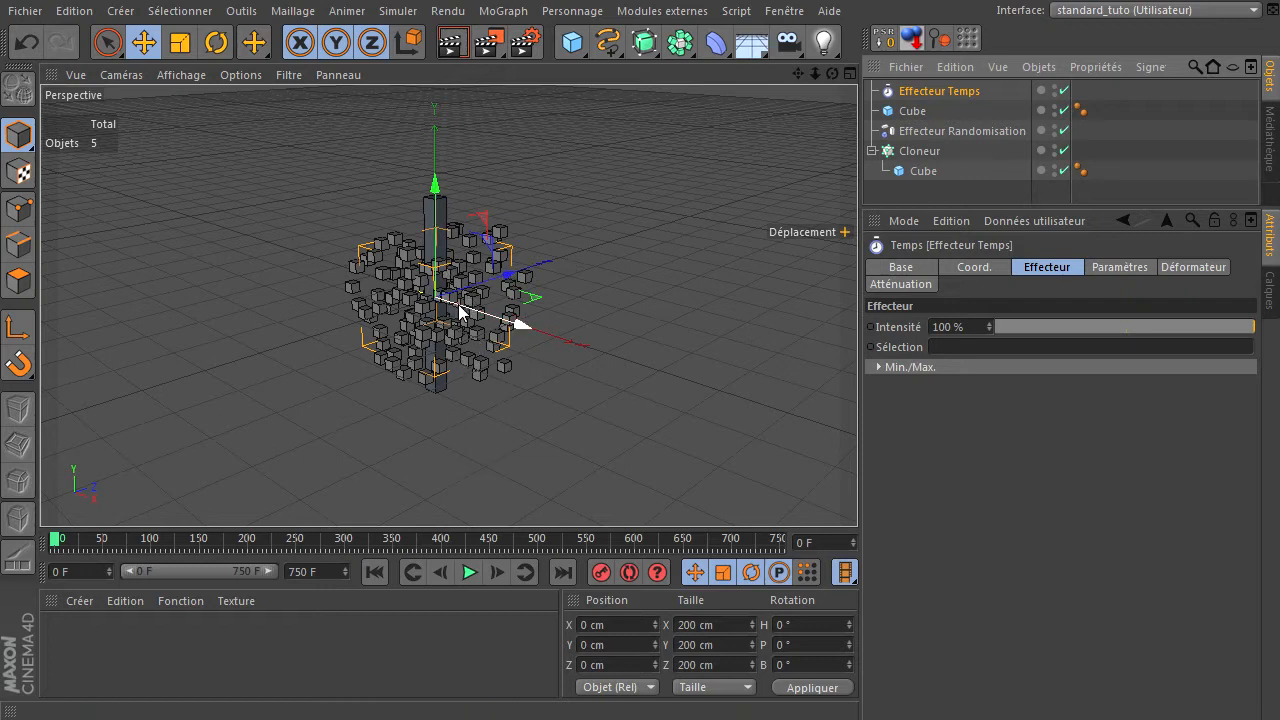
Make the Cloner a child of the tall cube and select each object in the hierarchy, ending on the parent cube
left_click(905, 151)
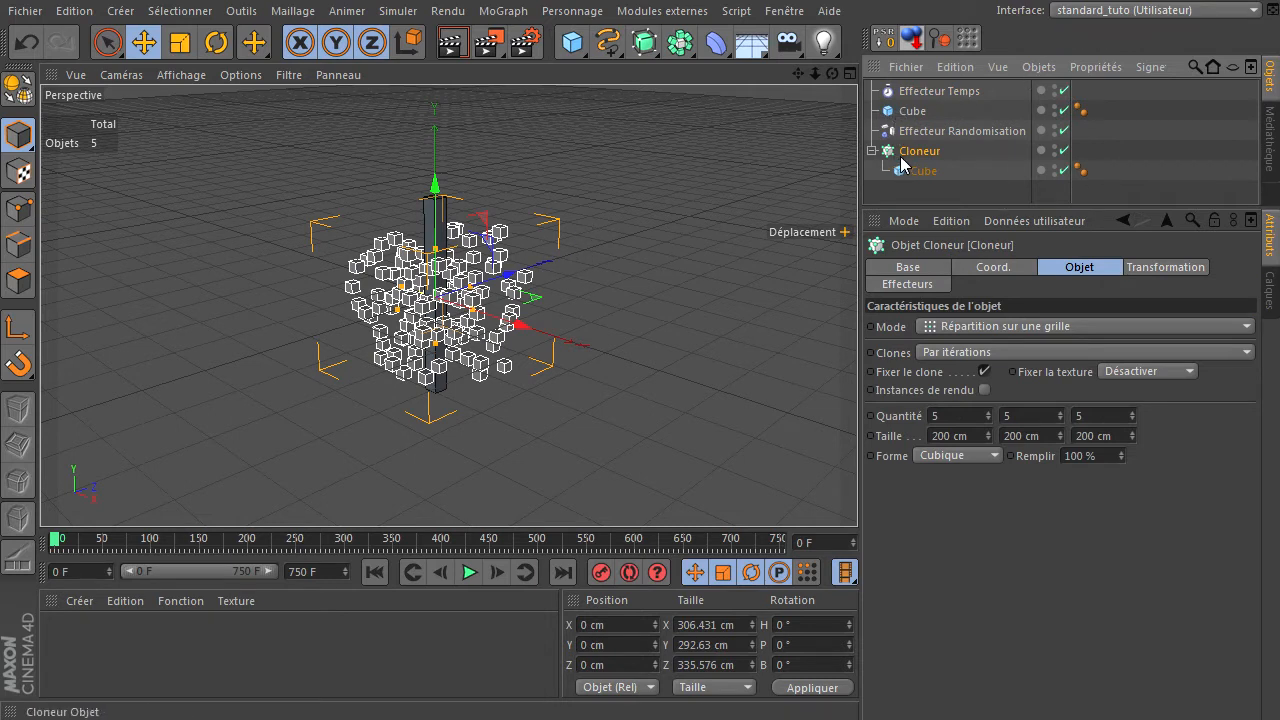
left_click_drag(901, 158, 921, 112)
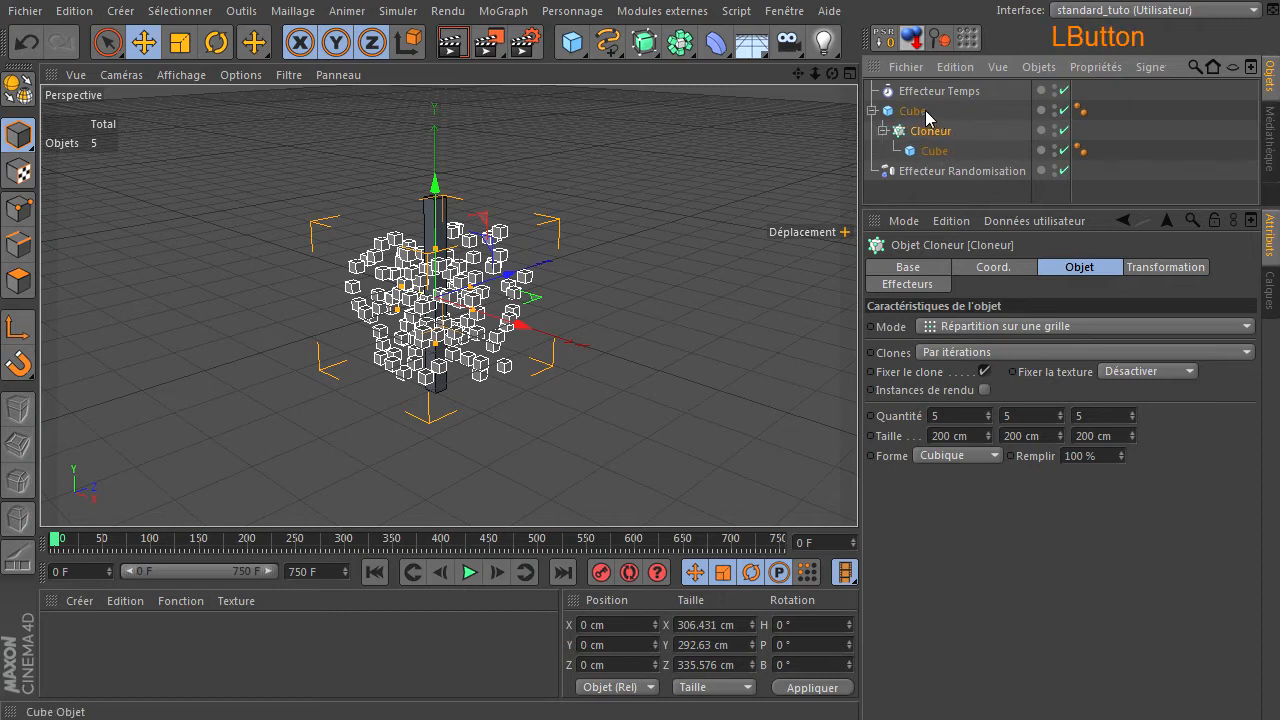
left_click(946, 114)
left_click(936, 133)
left_click(940, 152)
left_click(909, 113)
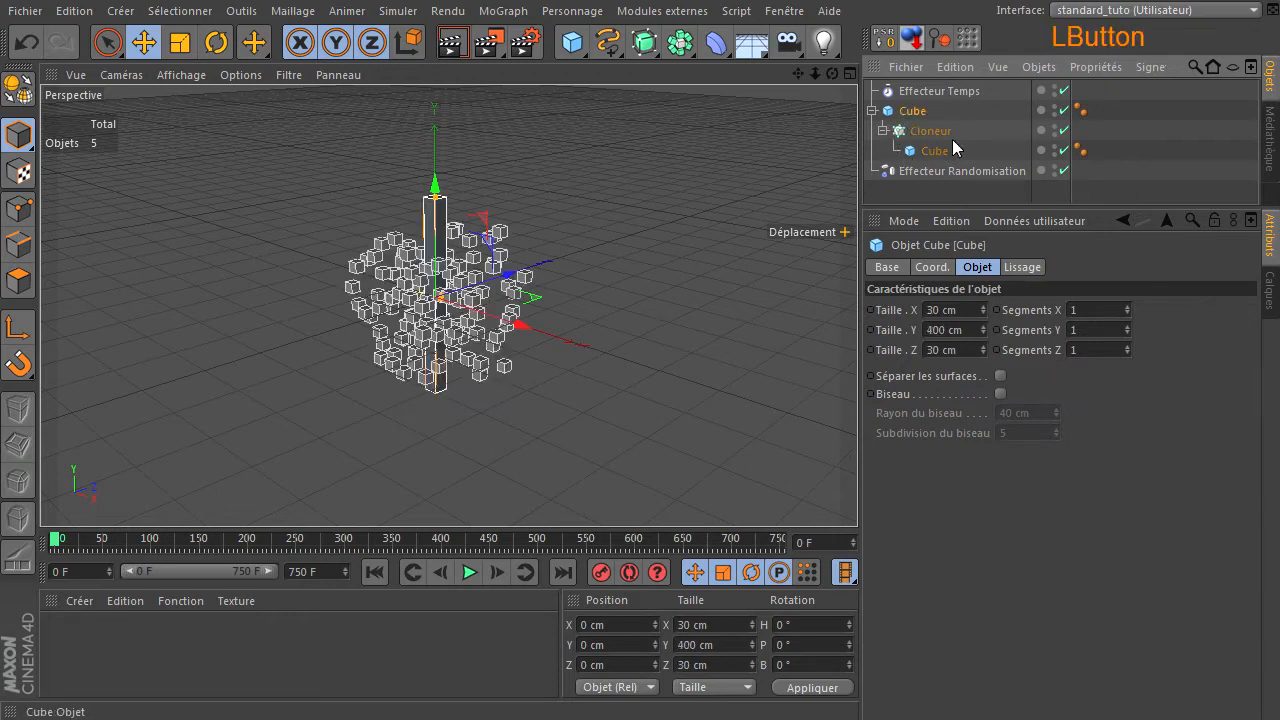
Test-move the tall parent cube together with its clones and reset its position to the origin
mouse_move(489, 225)
left_mouse_down()
mouse_move(517, 160)
mouse_move(586, 88)
mouse_move(606, 110)
mouse_move(714, 130)
mouse_move(760, 228)
mouse_move(720, 289)
mouse_move(620, 337)
mouse_move(367, 358)
mouse_move(330, 335)
mouse_move(322, 308)
mouse_move(380, 150)
mouse_move(590, 80)
mouse_move(680, 75)
mouse_move(726, 262)
mouse_move(709, 315)
mouse_move(532, 338)
mouse_move(430, 302)
mouse_move(440, 195)
mouse_move(520, 170)
mouse_move(556, 174)
left_mouse_up()
left_click(885, 38)
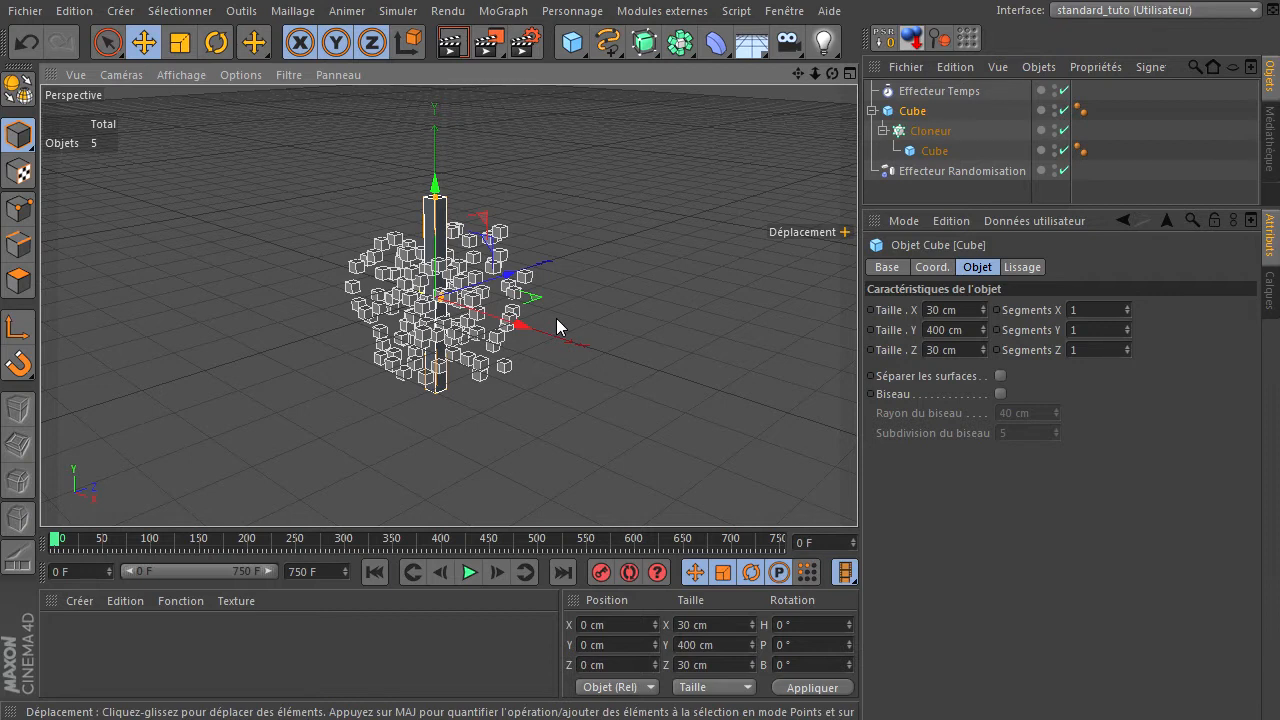
Add a MoGraph Simple effector to the Cloner
left_click(927, 131)
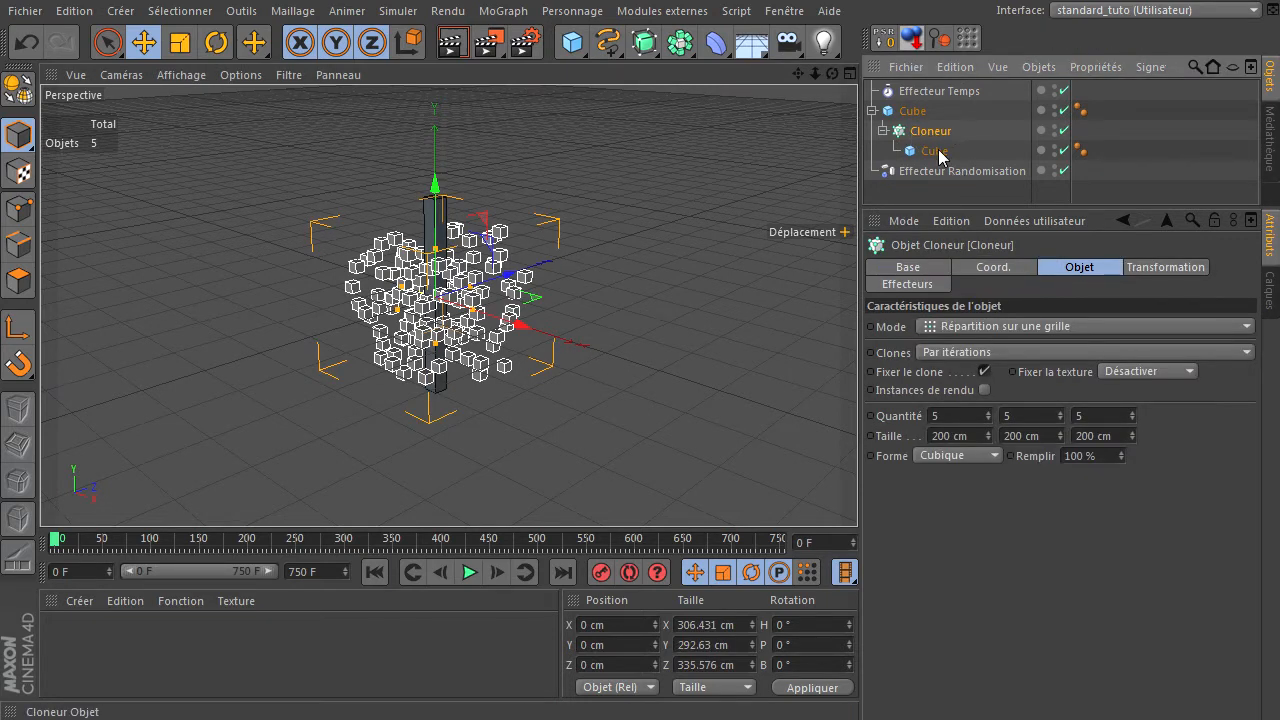
left_click(495, 14)
mouse_move(510, 41)
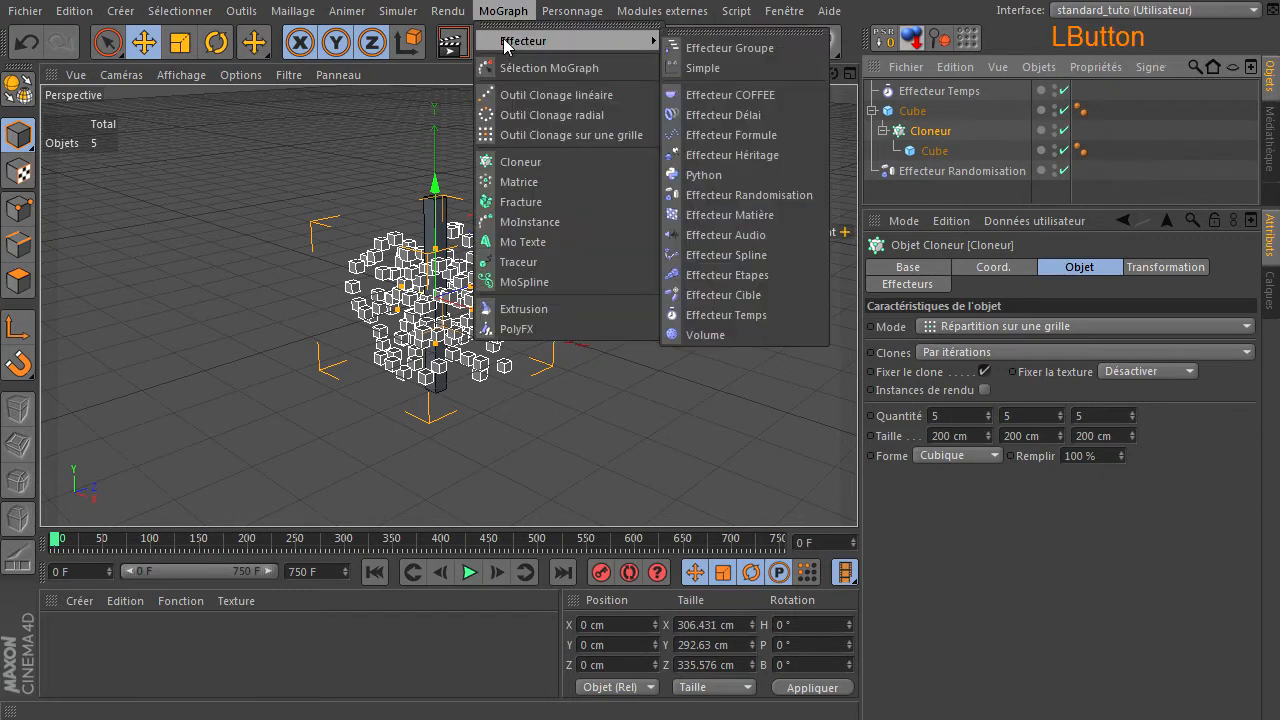
left_click(705, 68)
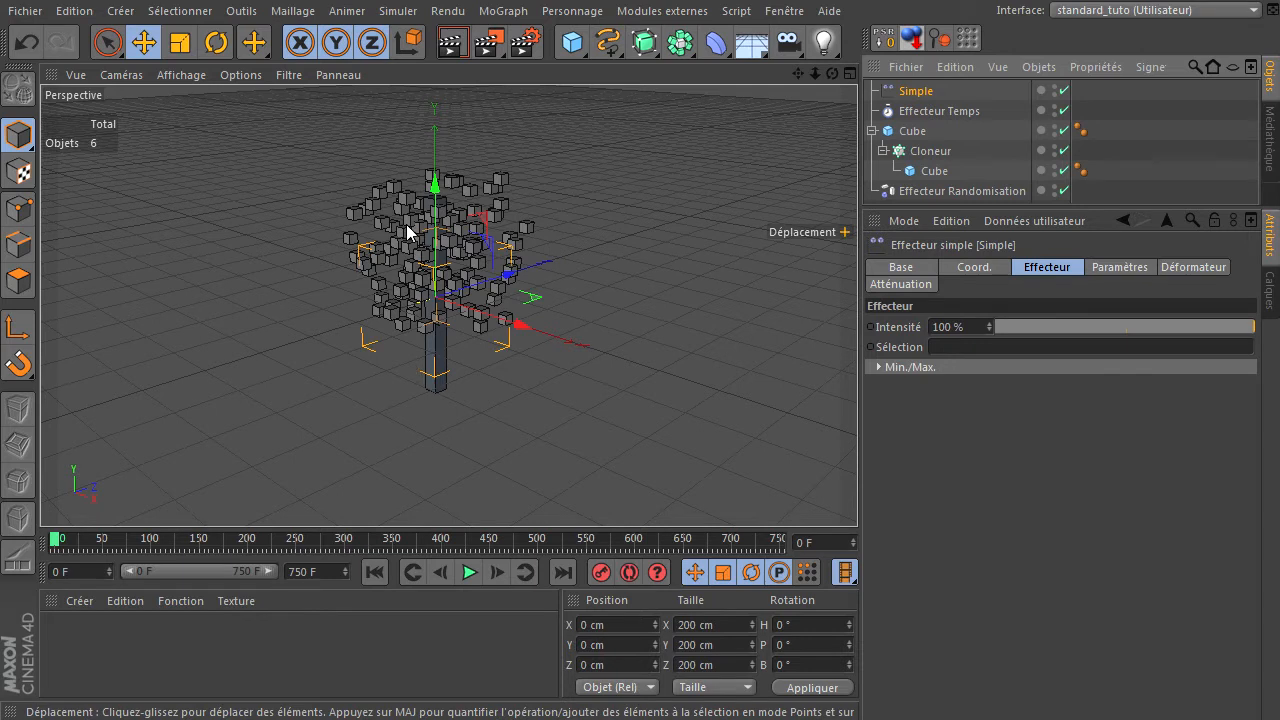
Set the Simple effector's P.Y to 0 cm and disable its Position transformation
left_click(1121, 264)
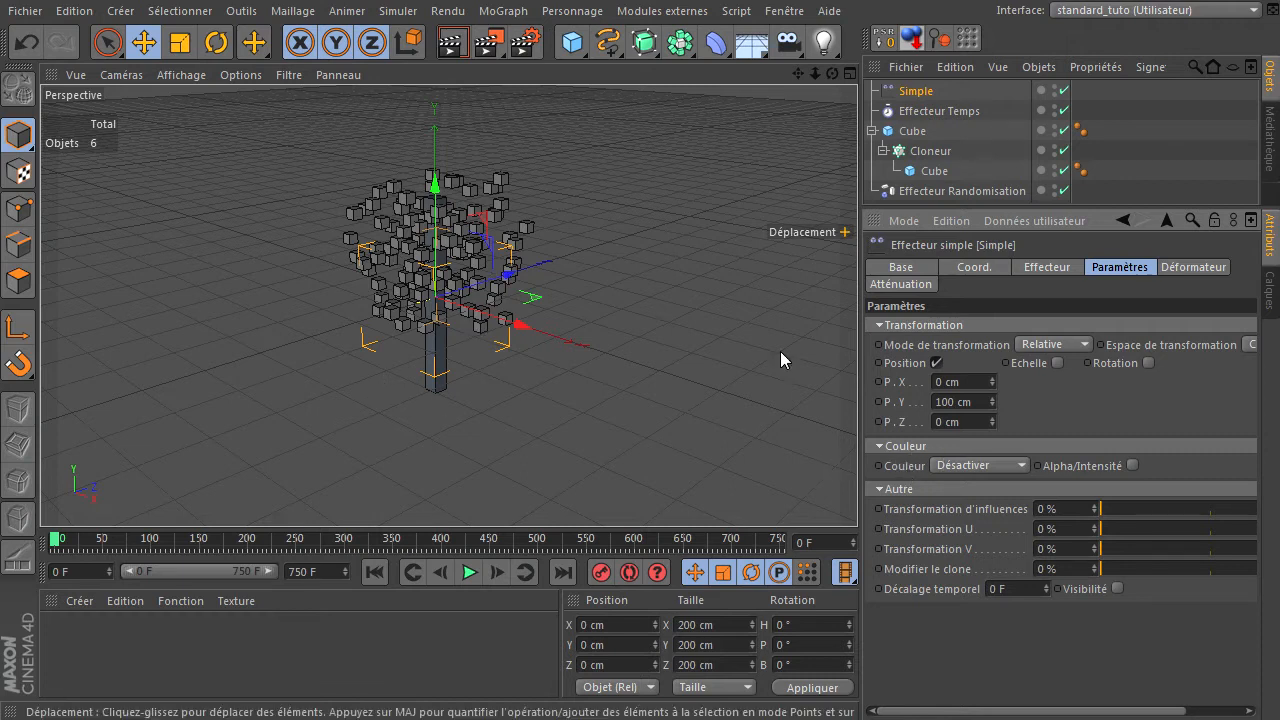
left_click_drag(976, 401, 802, 384)
type("0")
left_click(1058, 409)
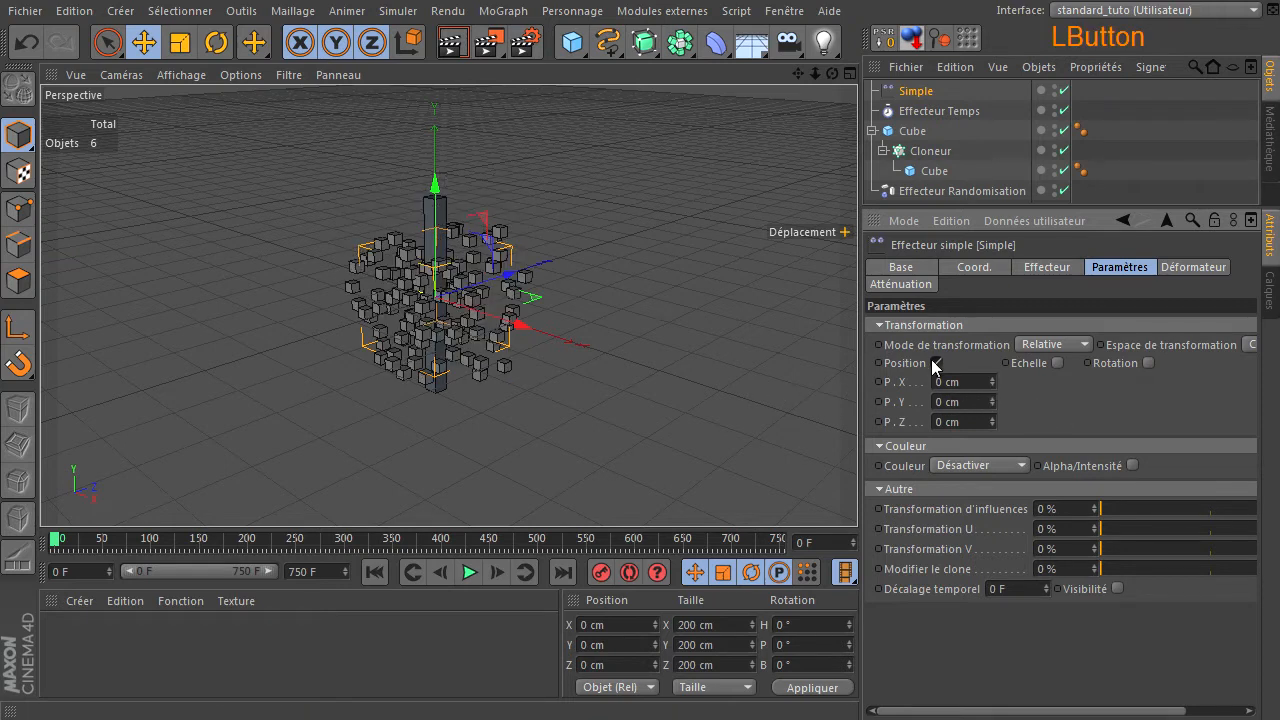
left_click(936, 362)
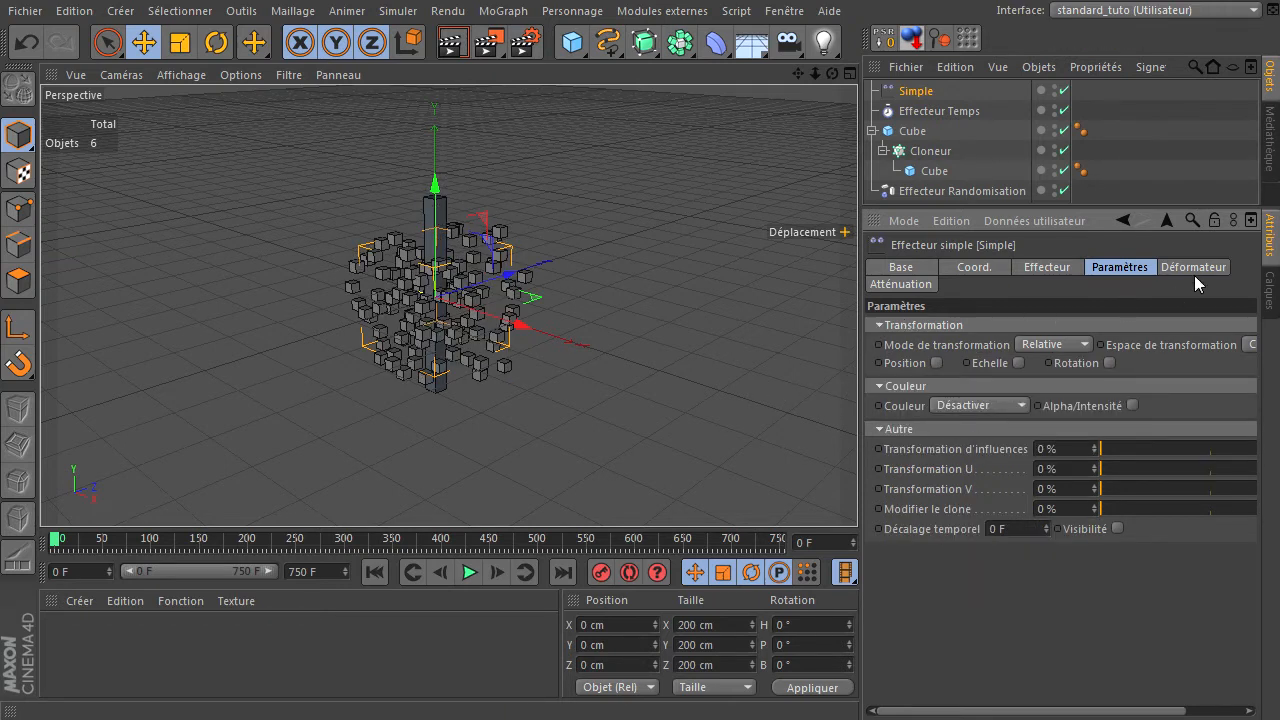
Enable the Simple effector's scale transformation with uniform scale and set the scale to -1
left_click(912, 91)
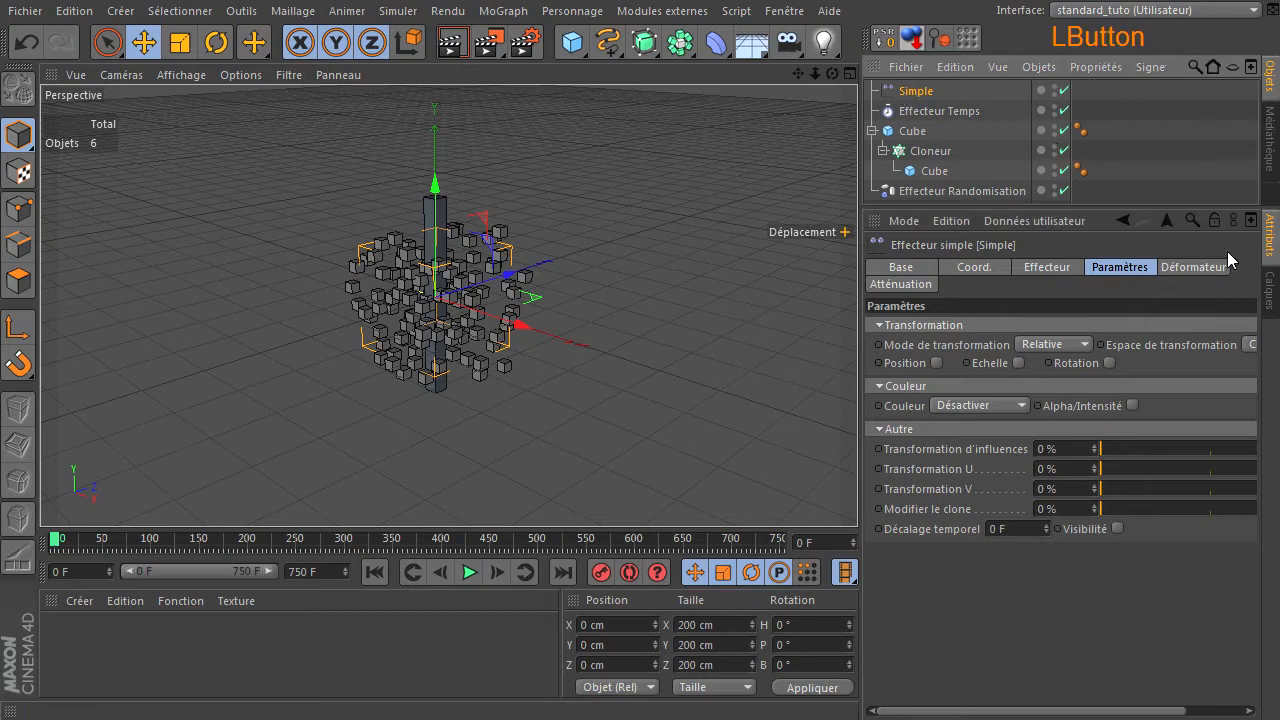
left_click(1122, 267)
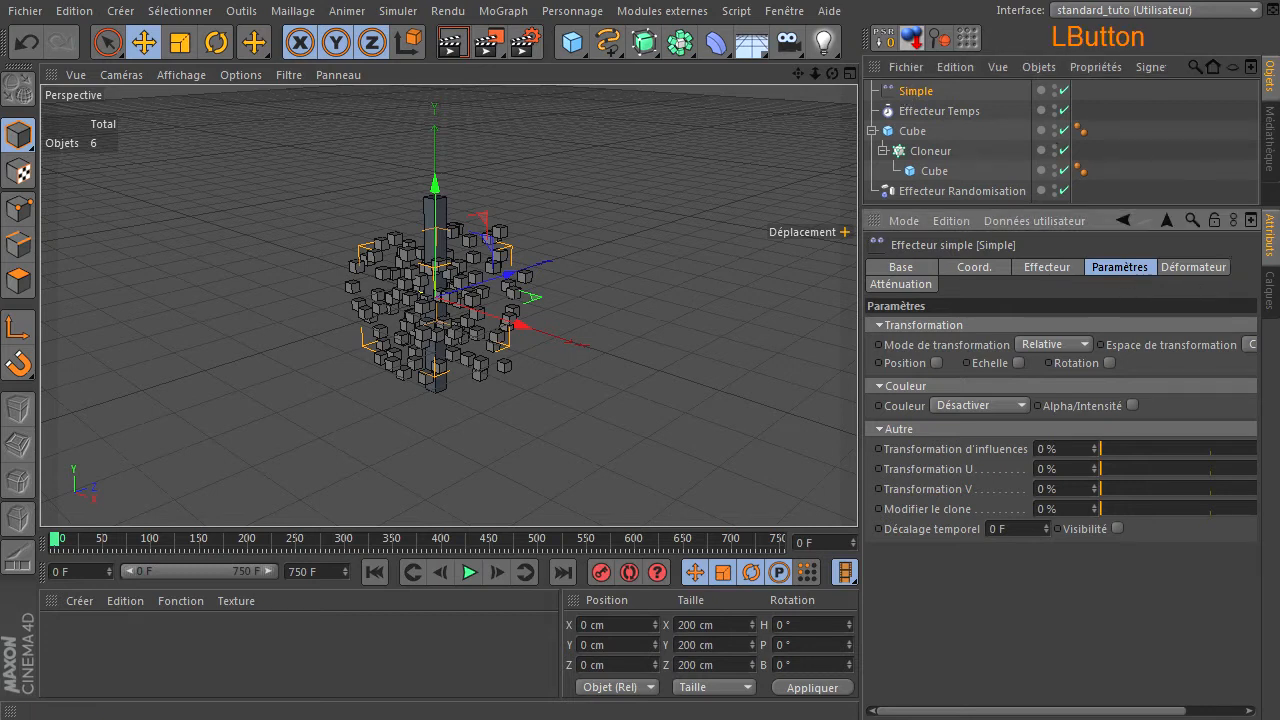
left_click(1017, 365)
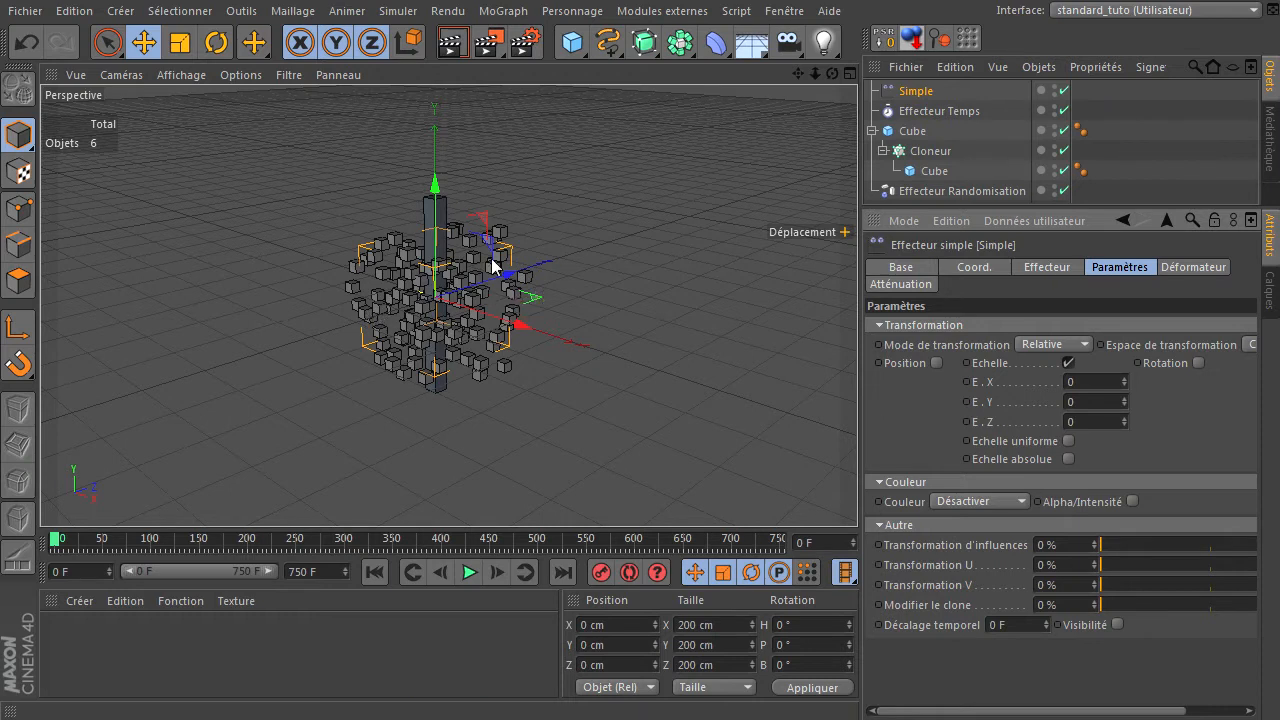
left_click(1068, 441)
left_click(1109, 380)
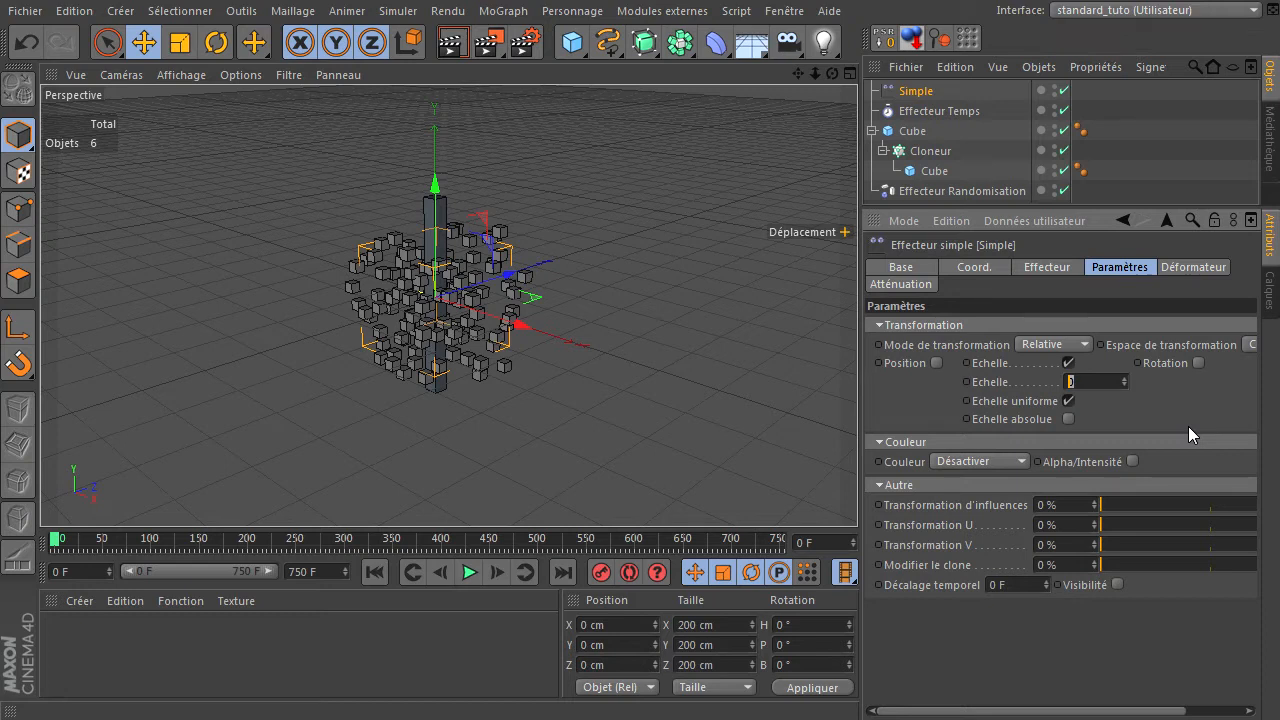
type("-1")
key("Return")
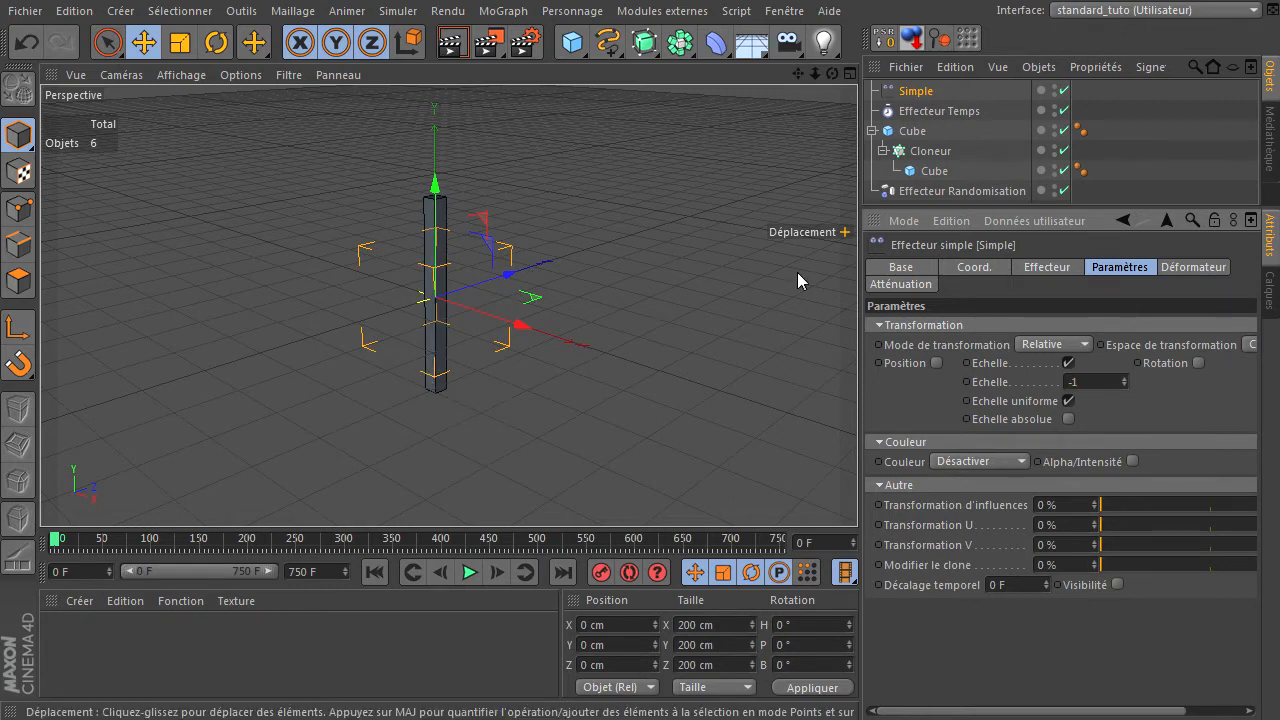
Test-move the tall cube far from the Simple effector and reset it to the origin
left_click(922, 136)
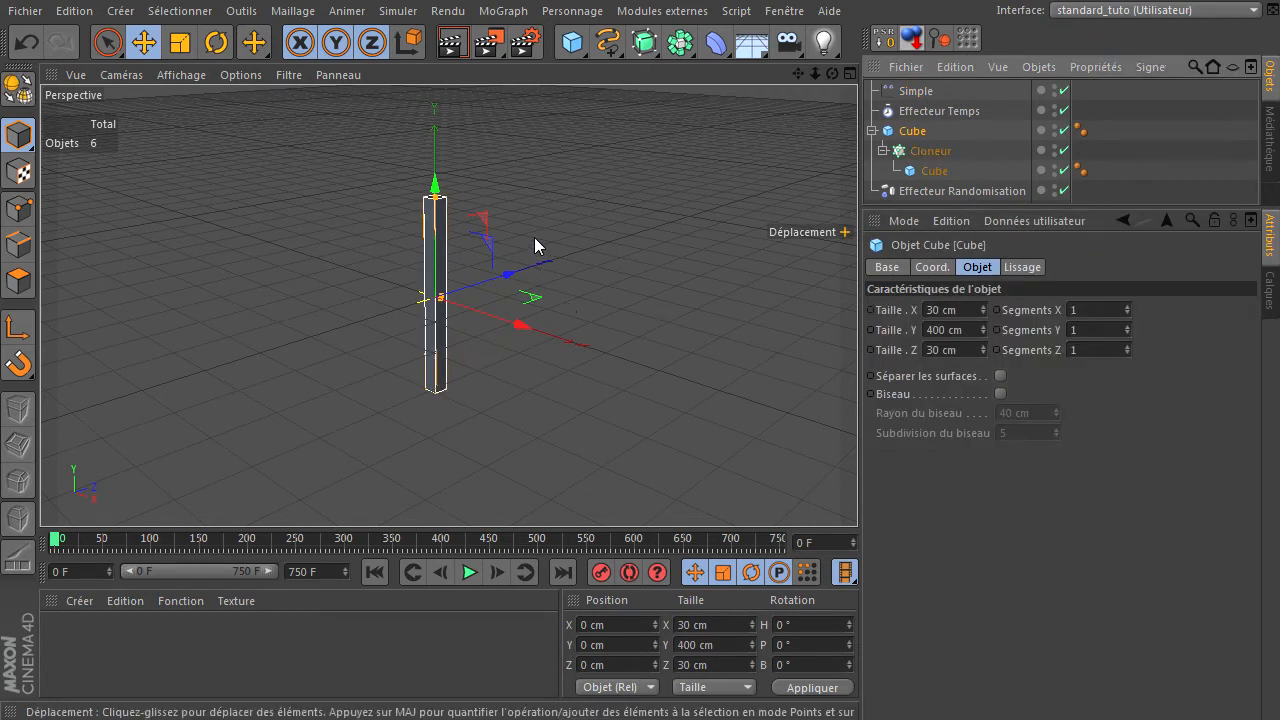
left_click_drag(482, 220, 784, 132)
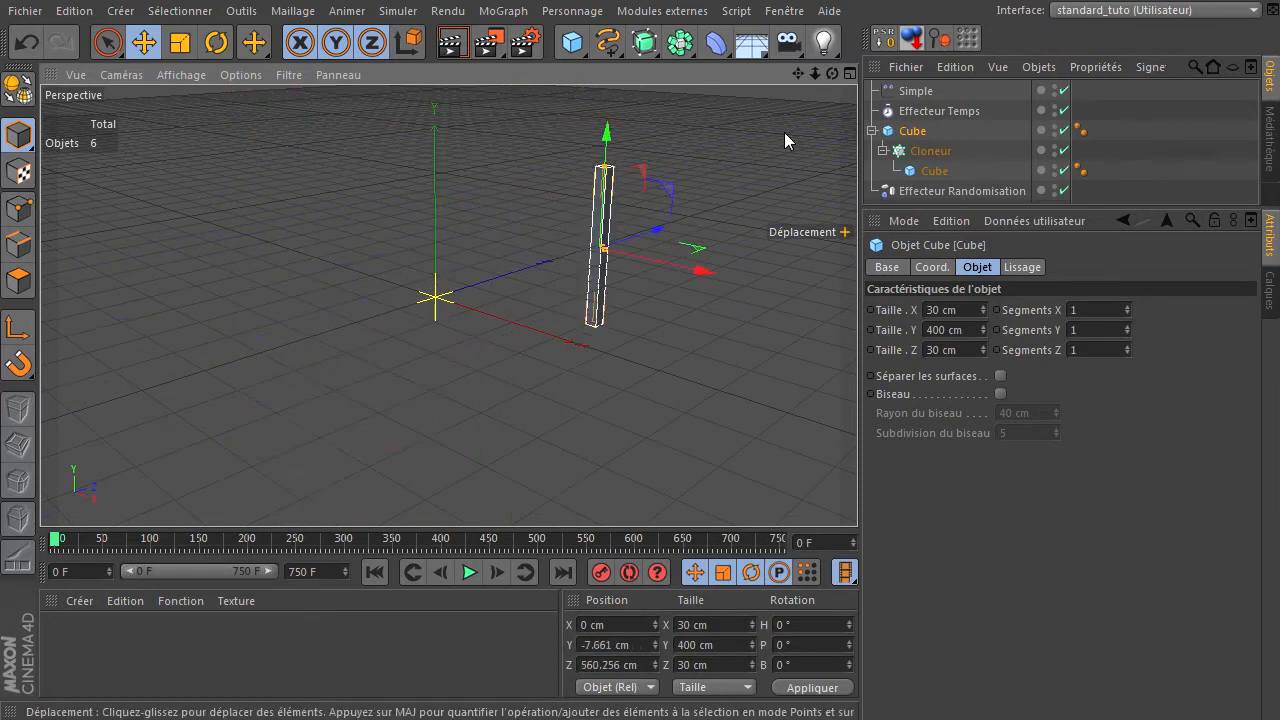
left_click(884, 40)
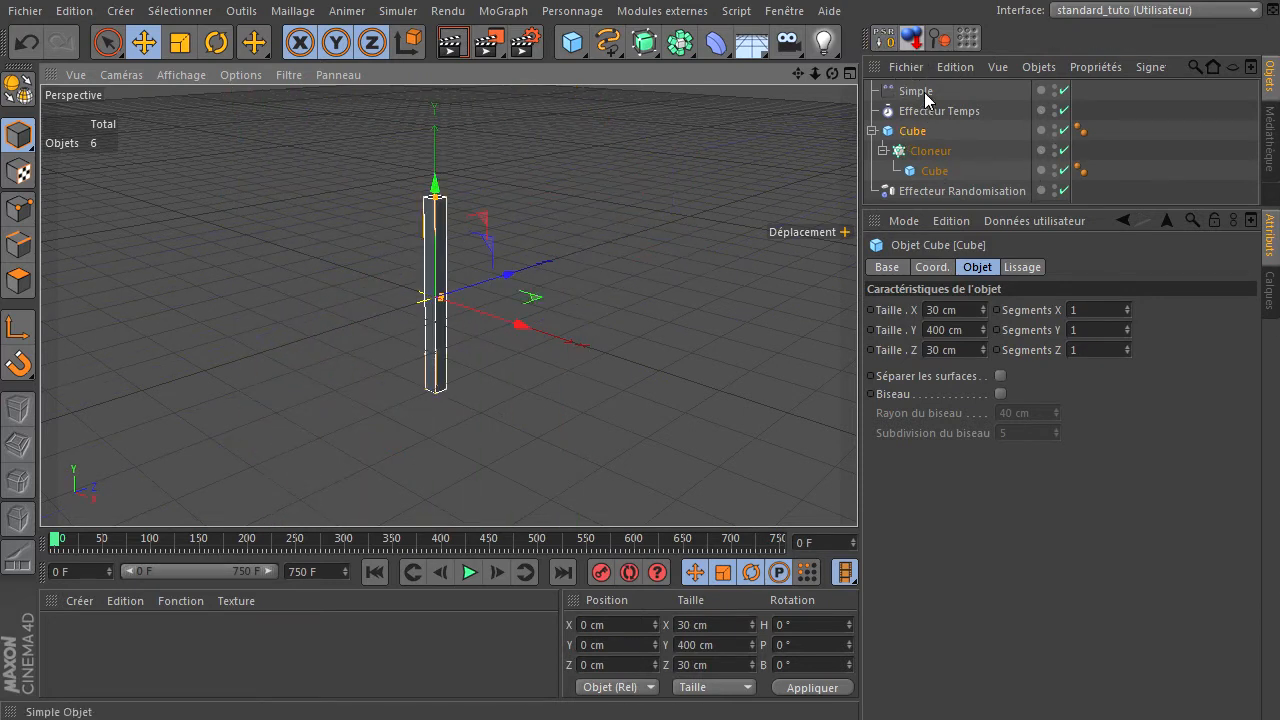
Set the Simple effector's falloff (Atténuation) shape to Boîte
left_click(924, 92)
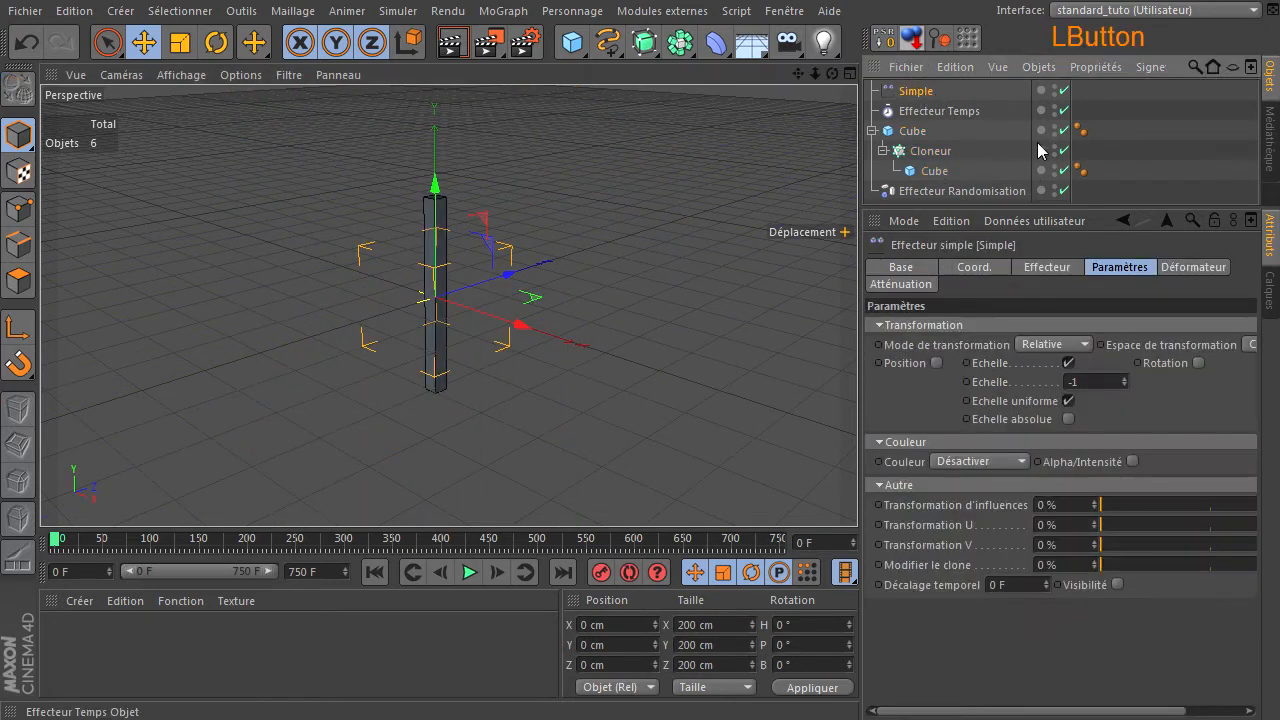
left_click(874, 286)
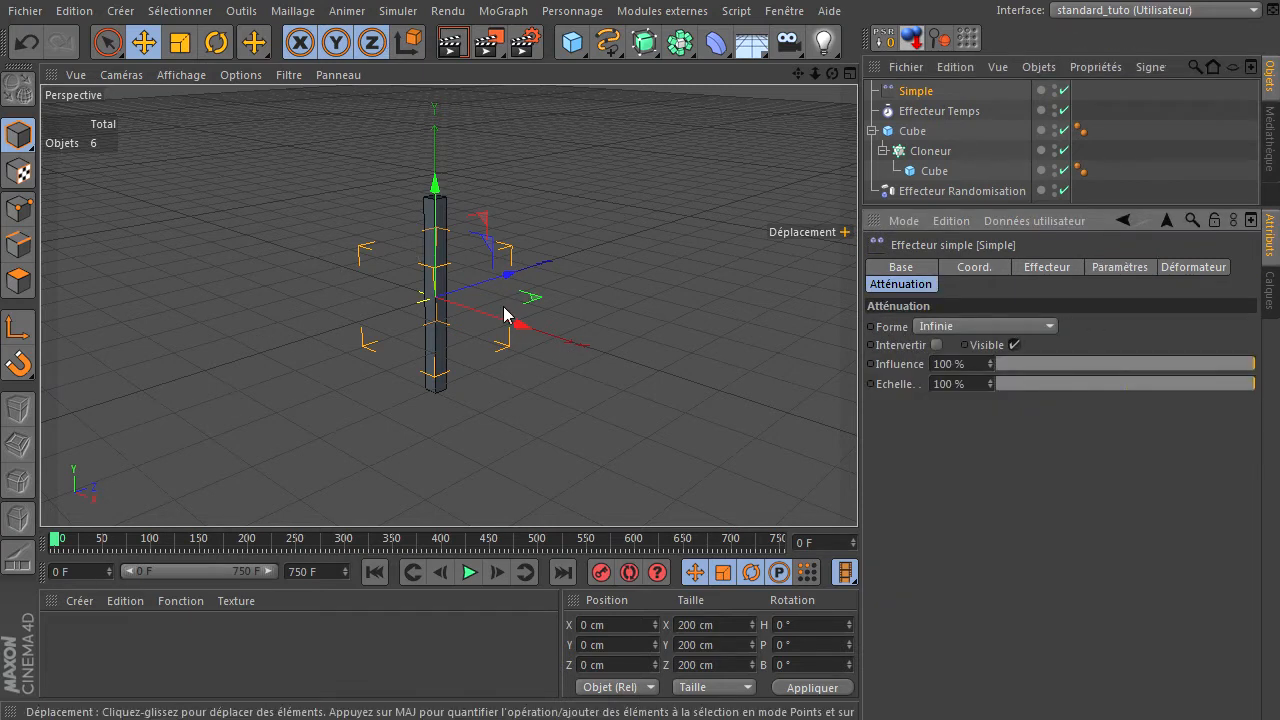
left_click(1017, 328)
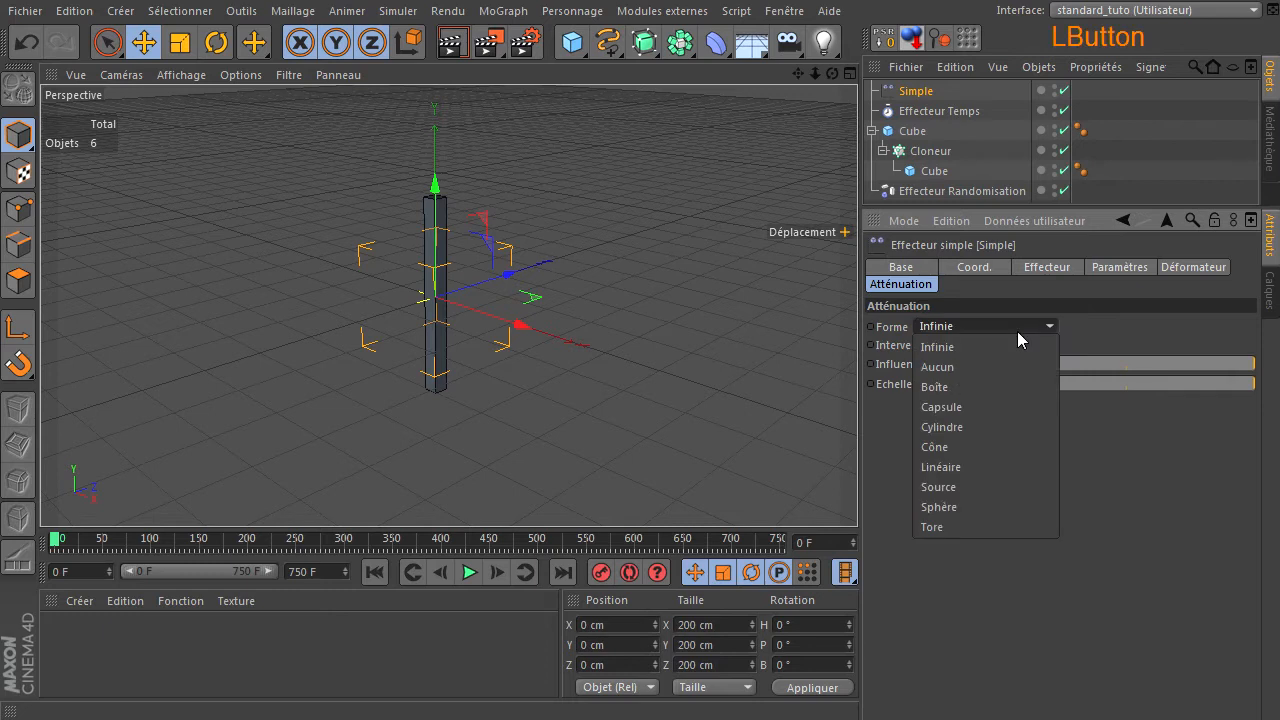
left_click(982, 386)
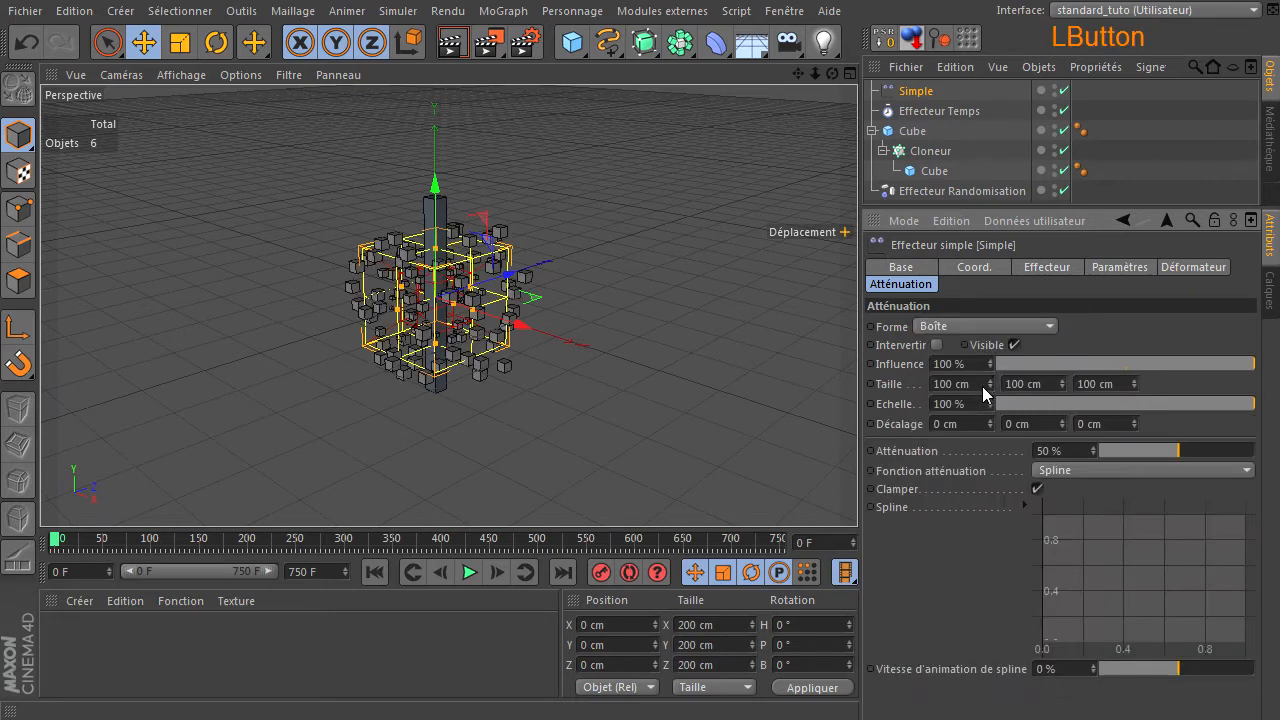
left_click(1026, 331)
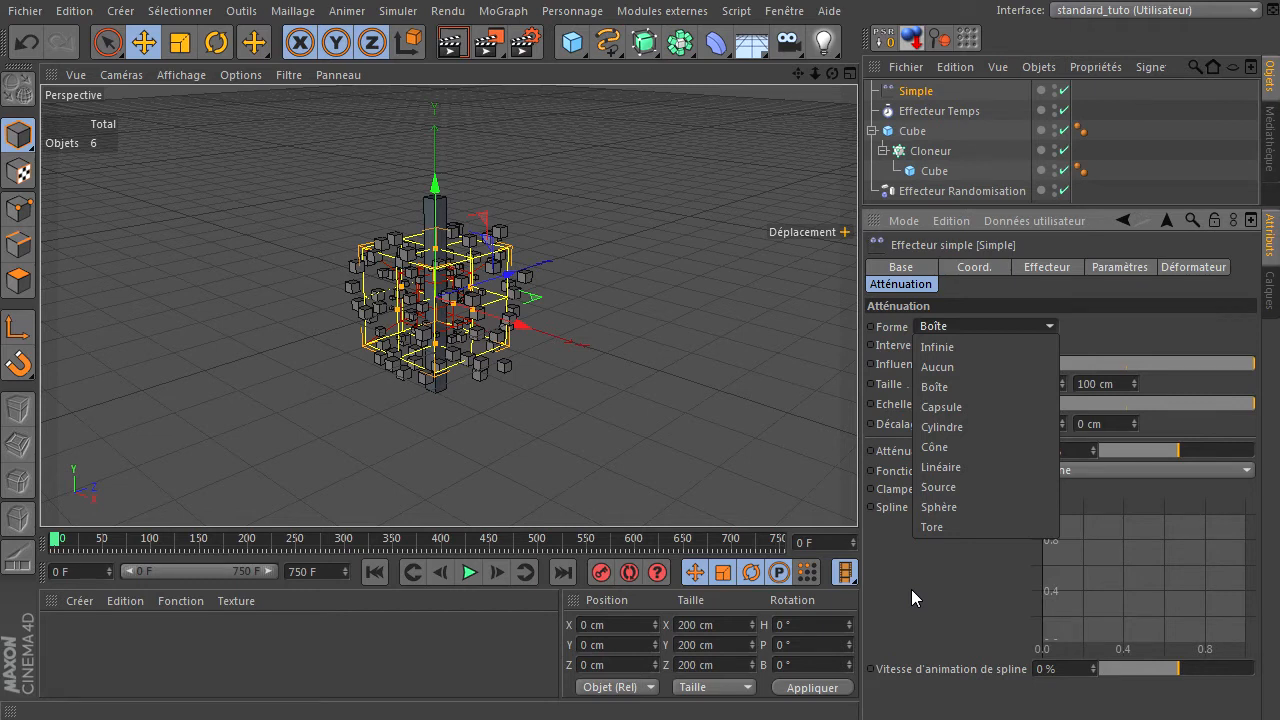
left_click(1081, 324)
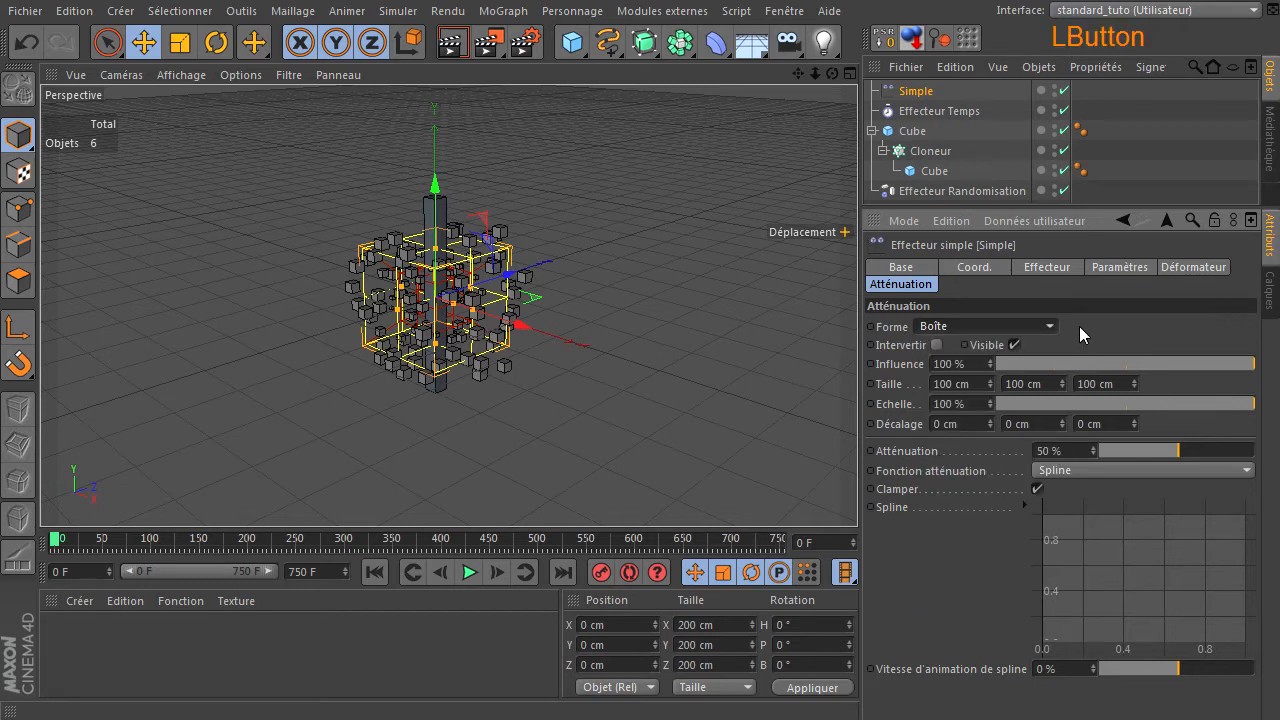
Enlarge the Simple effector's falloff box to about 244 cm in X, 297 cm in Y and 239 cm in Z
scroll(453, 325, "up", 5)
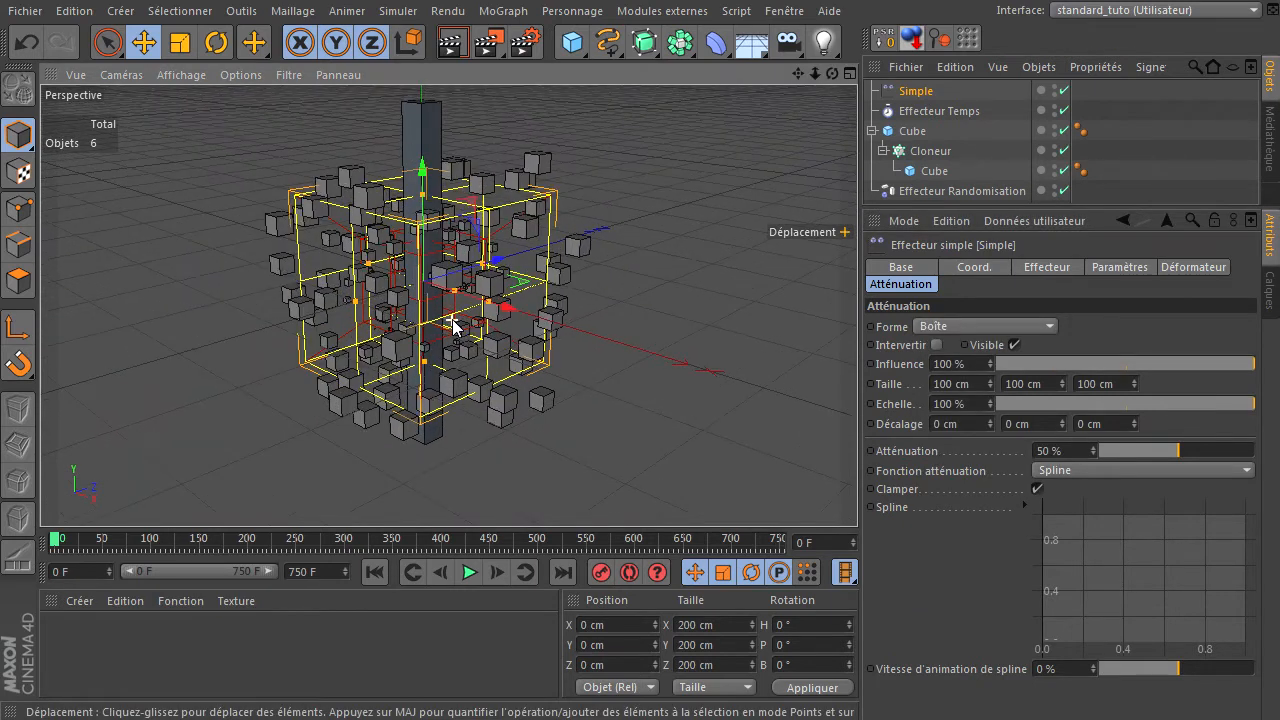
scroll(453, 325, "up", 3)
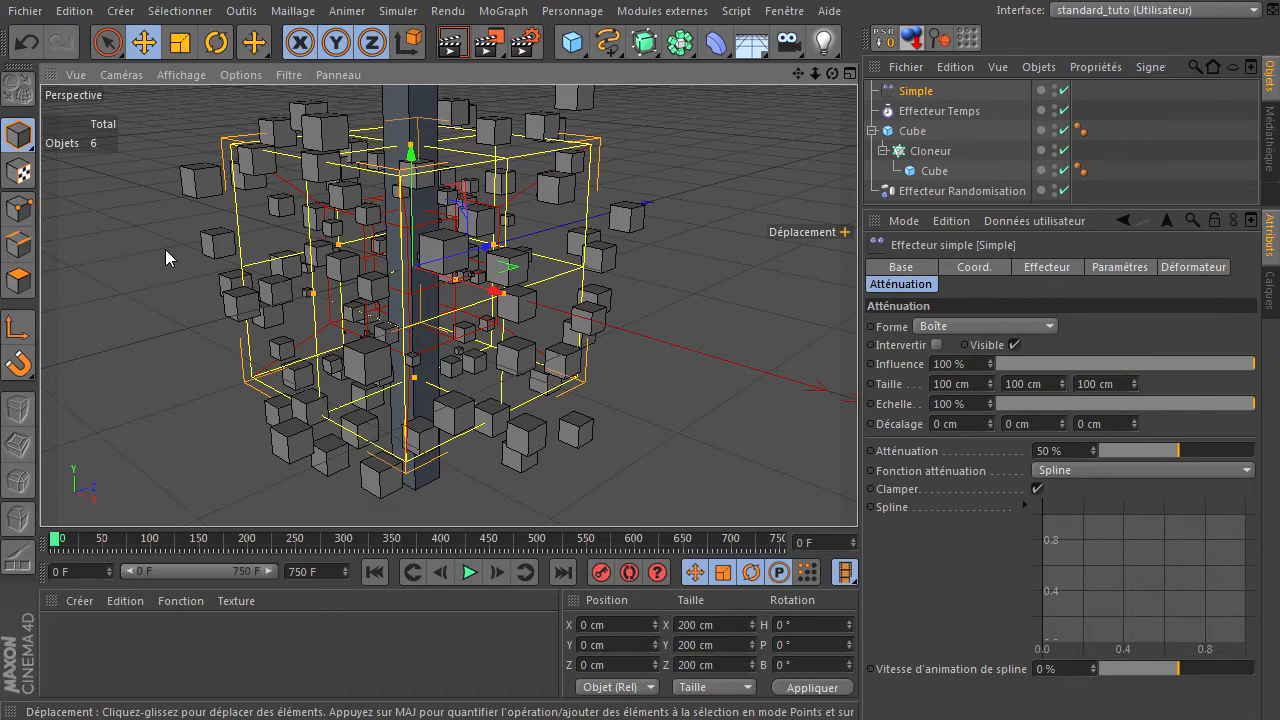
left_click(906, 96)
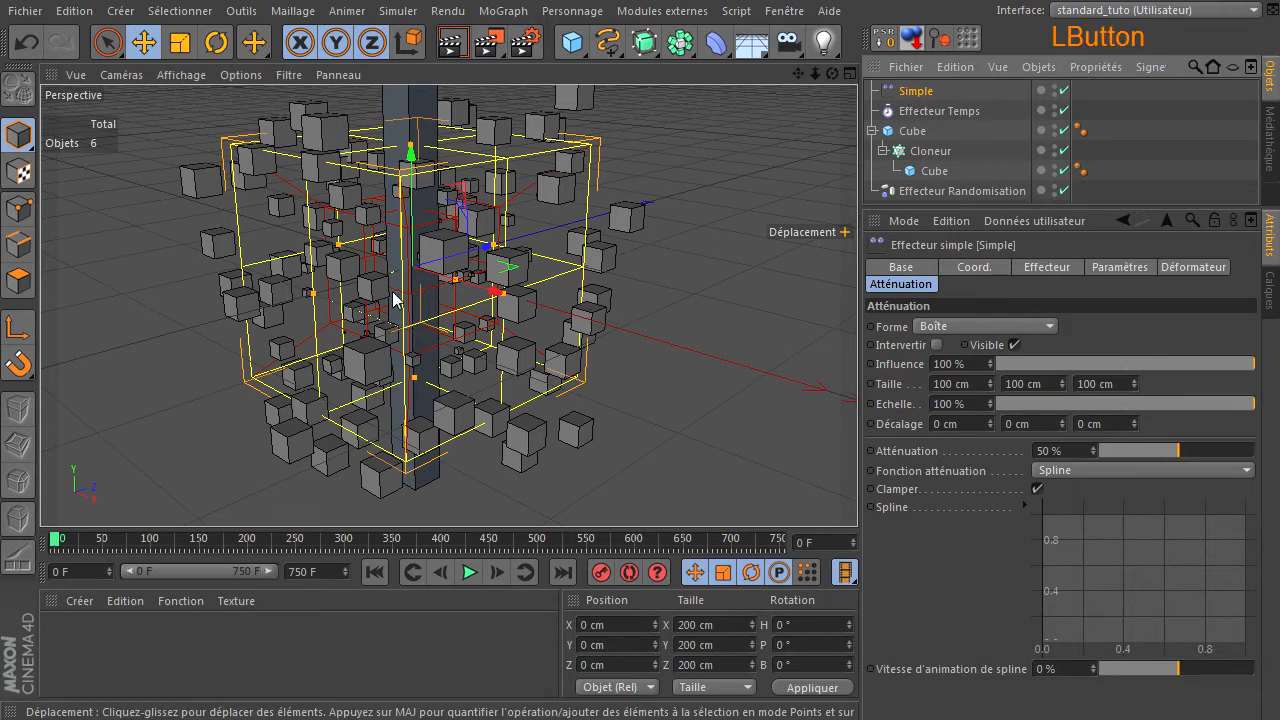
left_click_drag(505, 300, 640, 310)
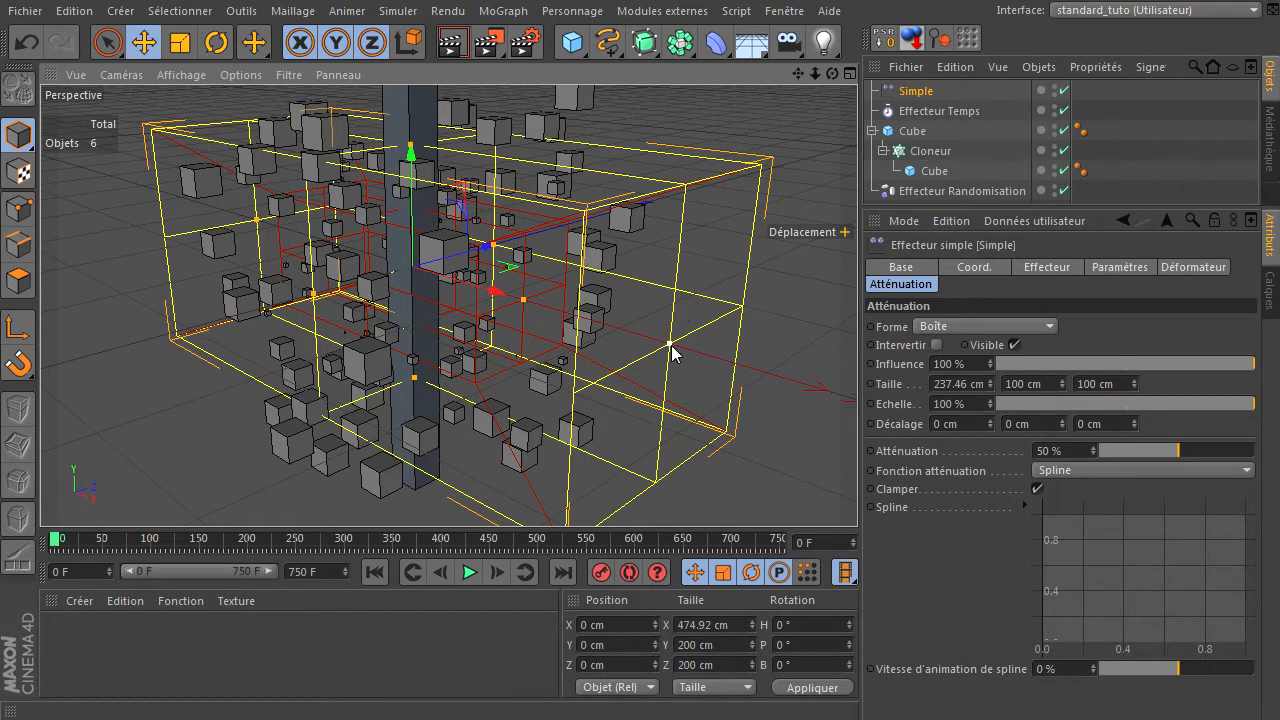
left_click_drag(671, 345, 686, 351)
left_click_drag(497, 254, 575, 244)
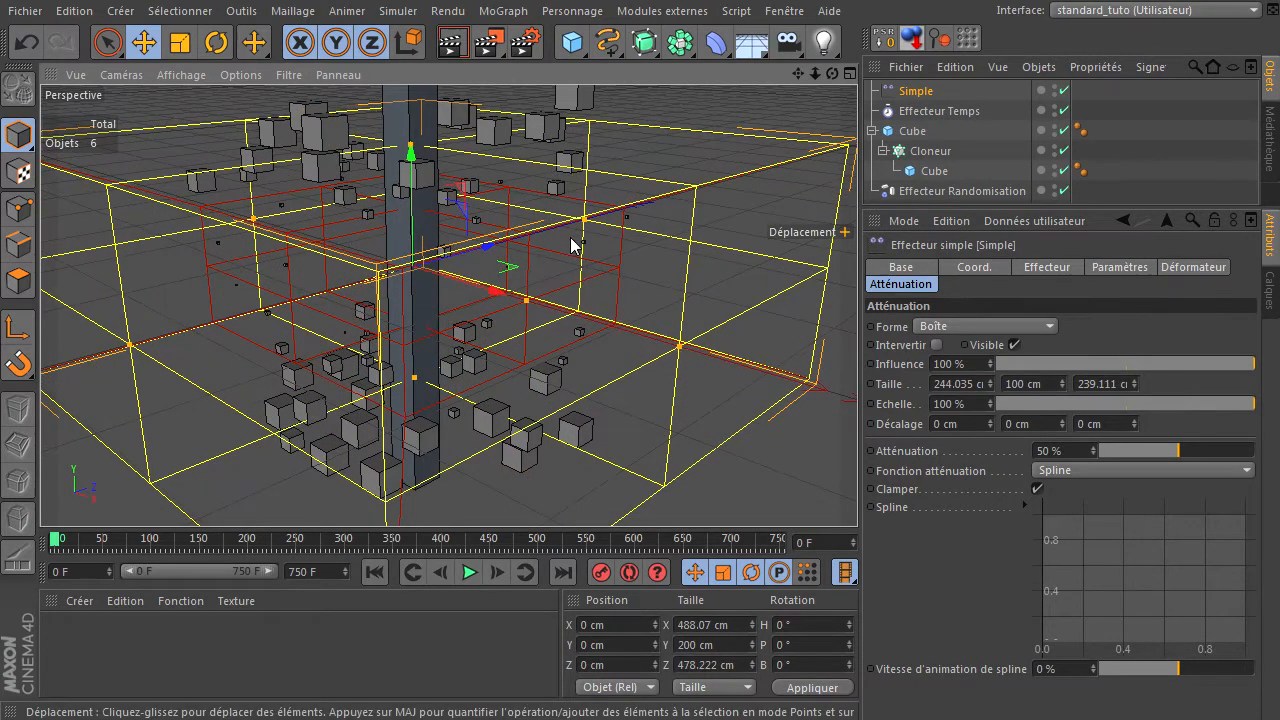
scroll(575, 244, "down", 5)
left_click_drag(474, 186, 515, 110)
Refine the falloff box to about 208 cm in Y and 274 cm in Z, with an attenuation of about 31%
left_click_drag(952, 488, 951, 490)
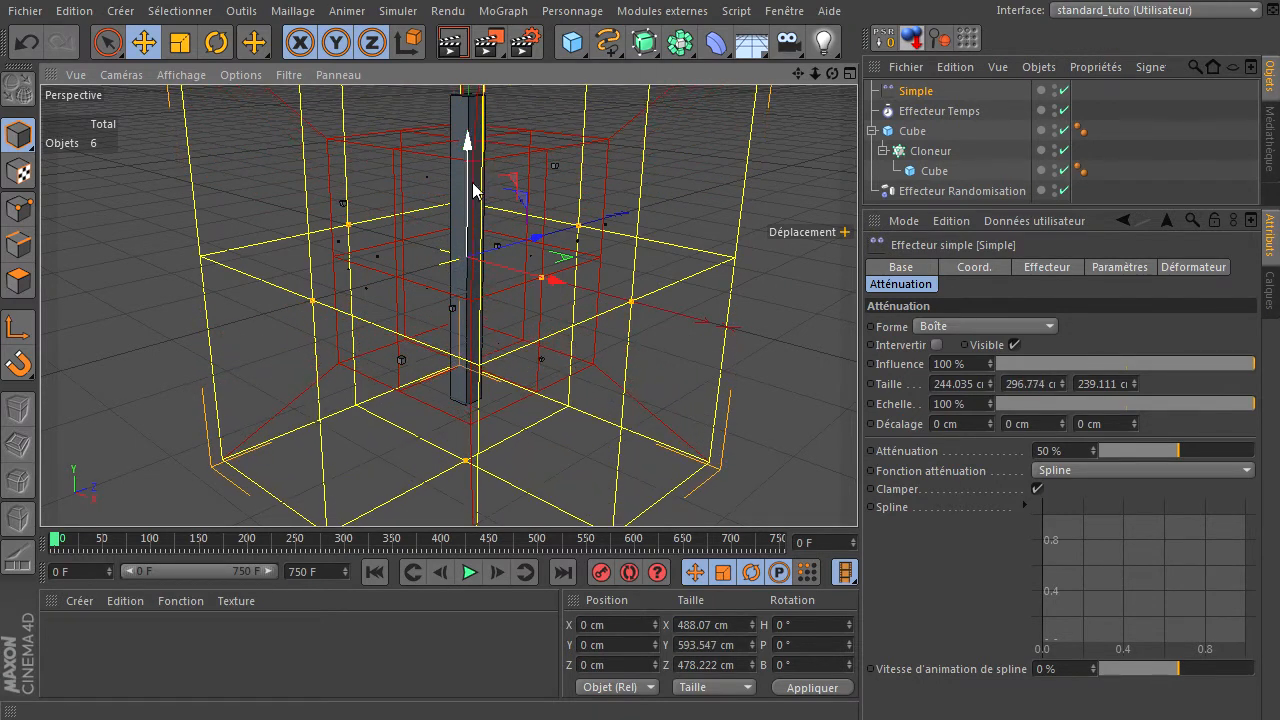
left_click_drag(549, 277, 594, 225)
scroll(513, 339, "down", 3)
left_click_drag(491, 113, 521, 172)
left_click(722, 321)
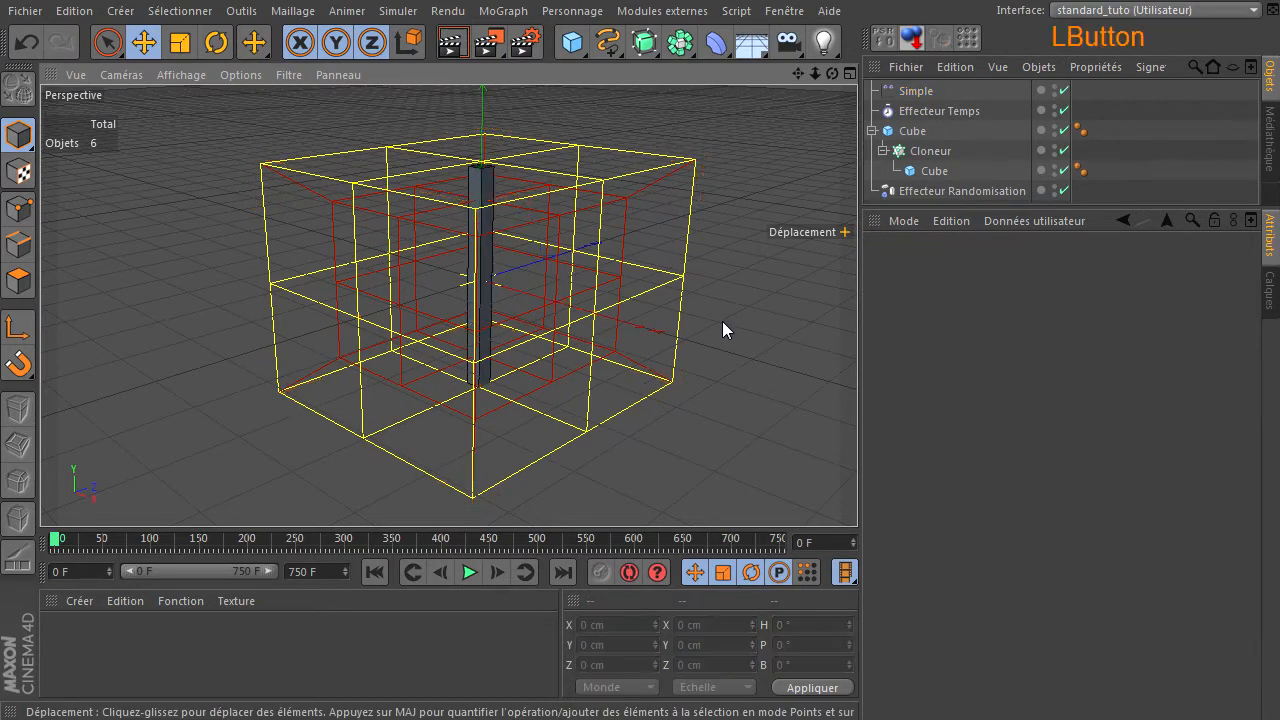
Test-move the tall cube inside the falloff box and reset its position to the origin
mouse_move(831, 74)
left_mouse_down()
mouse_move(857, 490)
mouse_move(876, 84)
mouse_move(857, 490)
mouse_move(833, 76)
left_mouse_up()
left_click(916, 133)
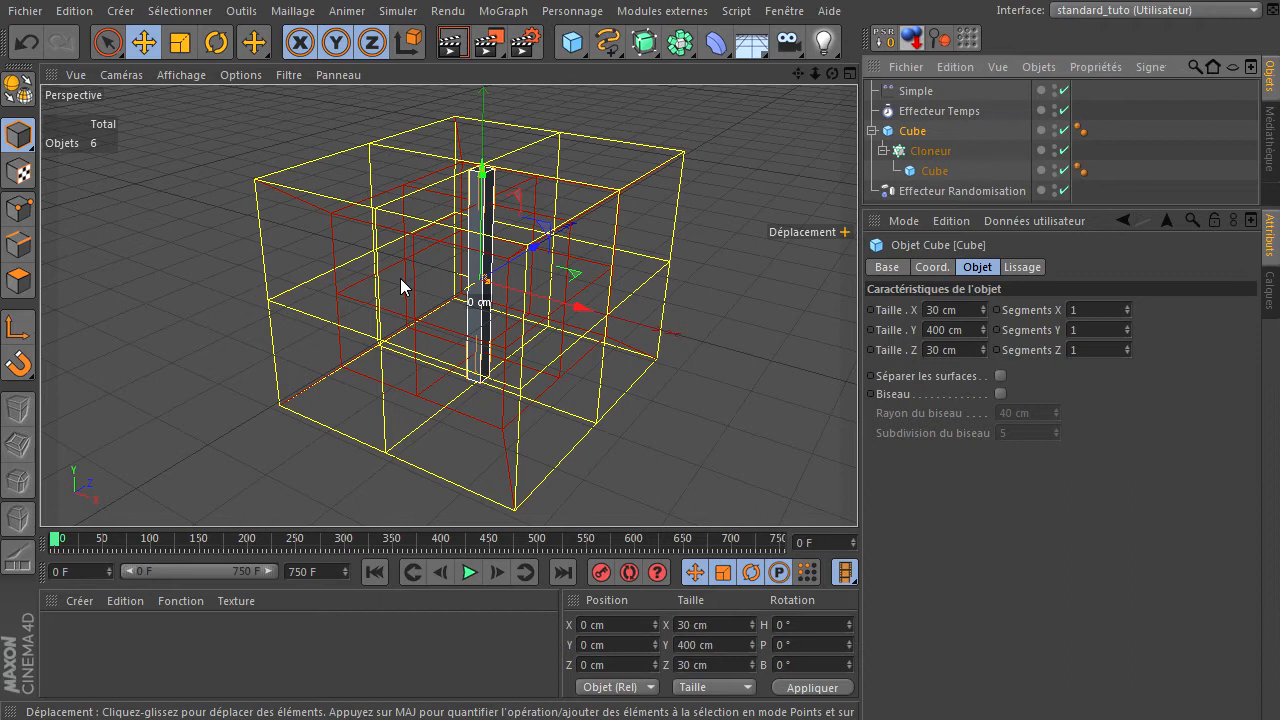
scroll(495, 352, "down", 3)
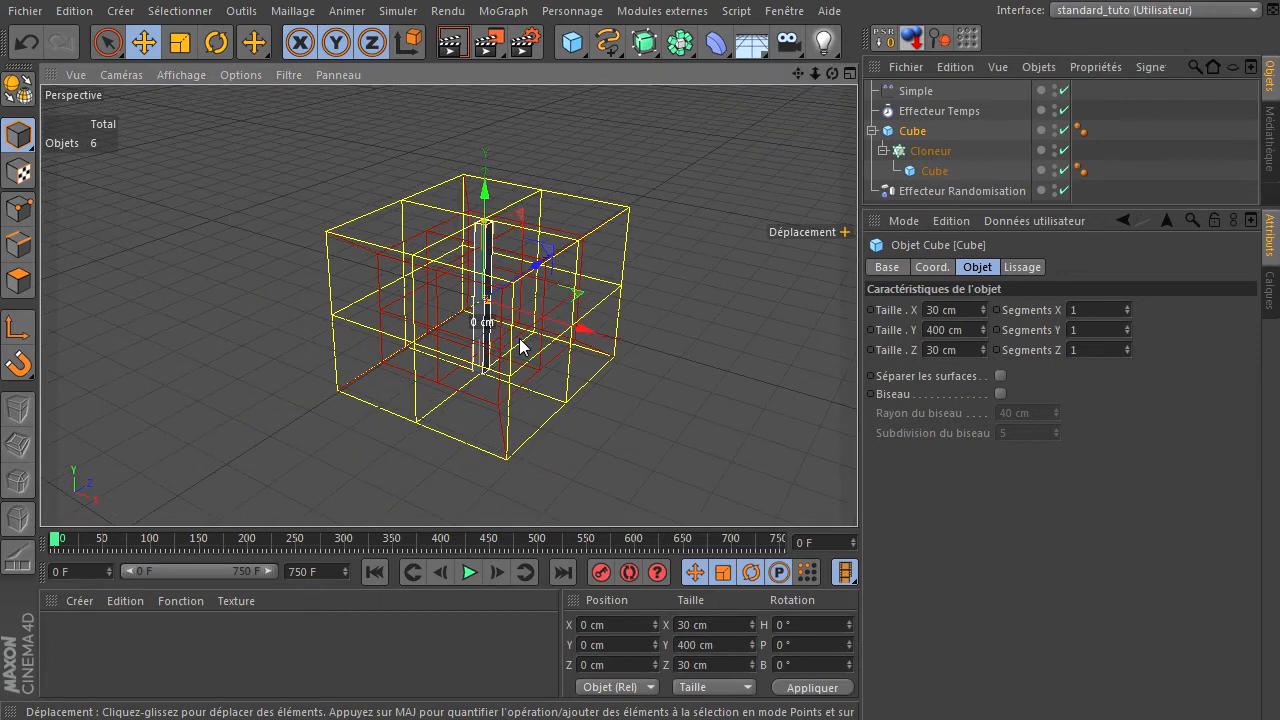
left_click_drag(832, 73, 690, 158)
mouse_move(558, 233)
left_mouse_down()
mouse_move(624, 160)
mouse_move(688, 137)
mouse_move(766, 145)
mouse_move(800, 197)
mouse_move(758, 240)
mouse_move(500, 237)
mouse_move(289, 258)
mouse_move(594, 230)
mouse_move(748, 232)
mouse_move(575, 231)
left_mouse_up()
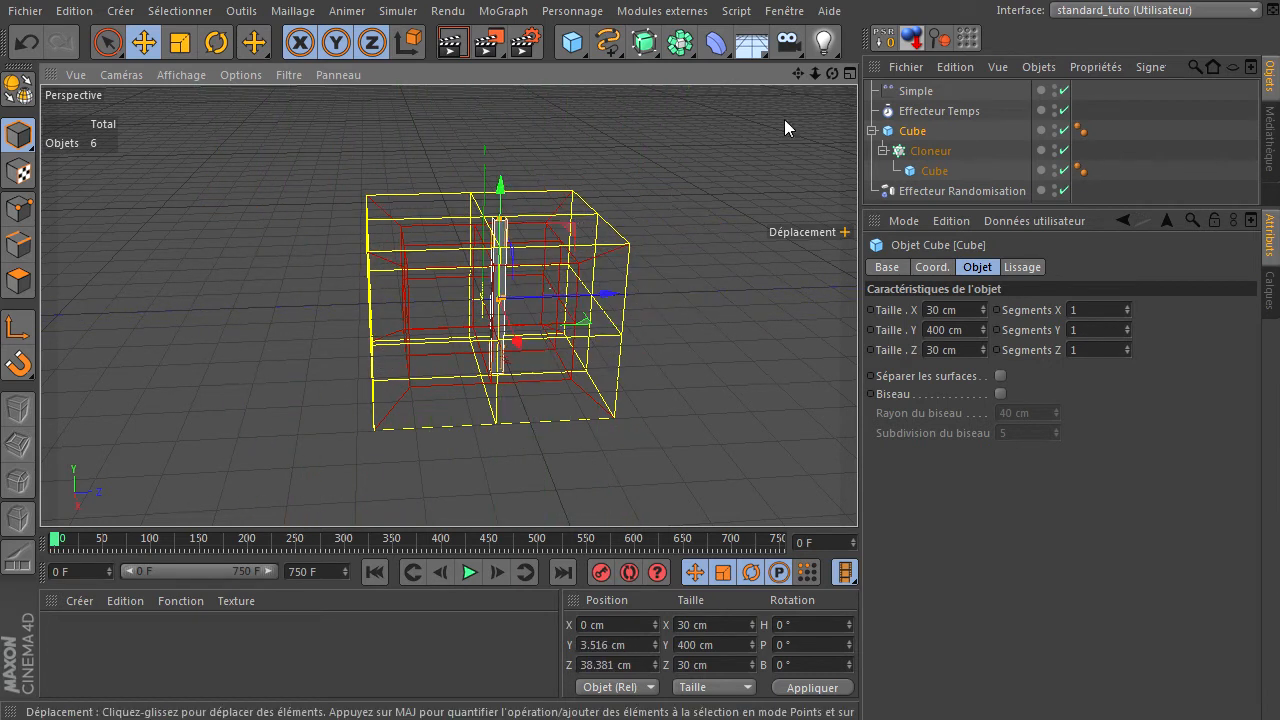
left_click(893, 42)
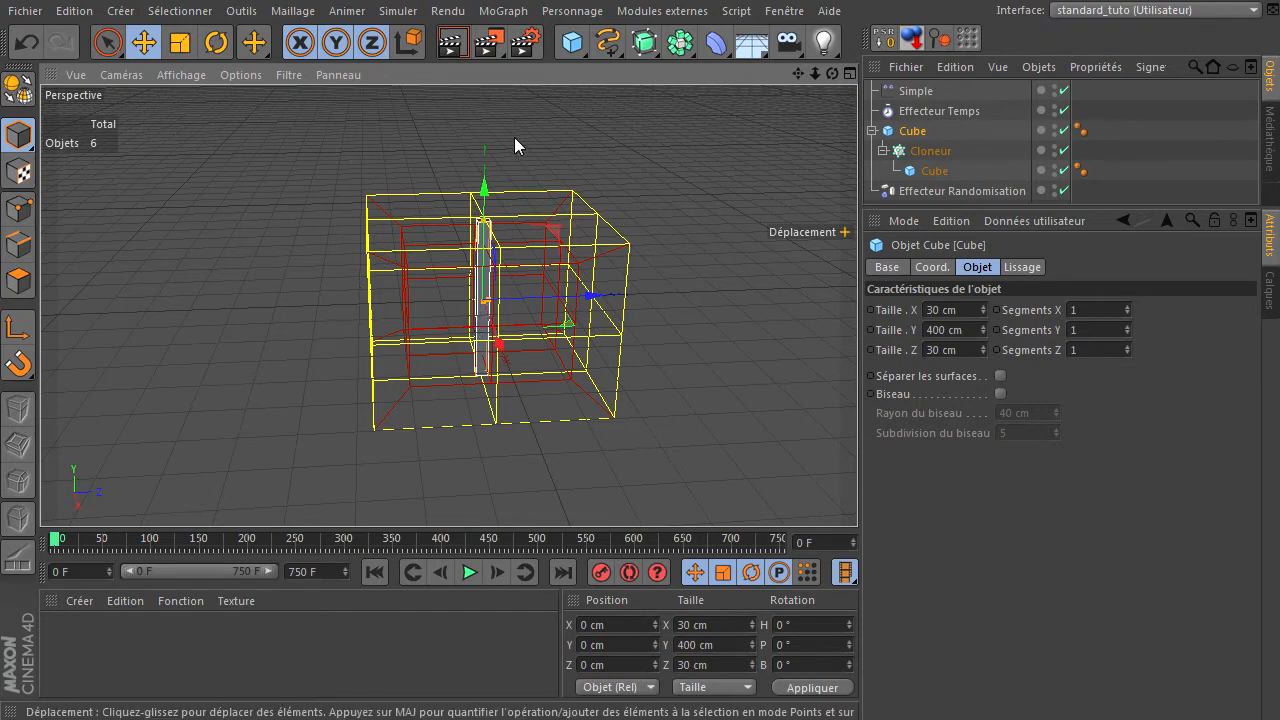
Make the Simple effector a child of the tall cube and move the cube to about Y -83 cm, Z 122 cm
left_click(916, 132)
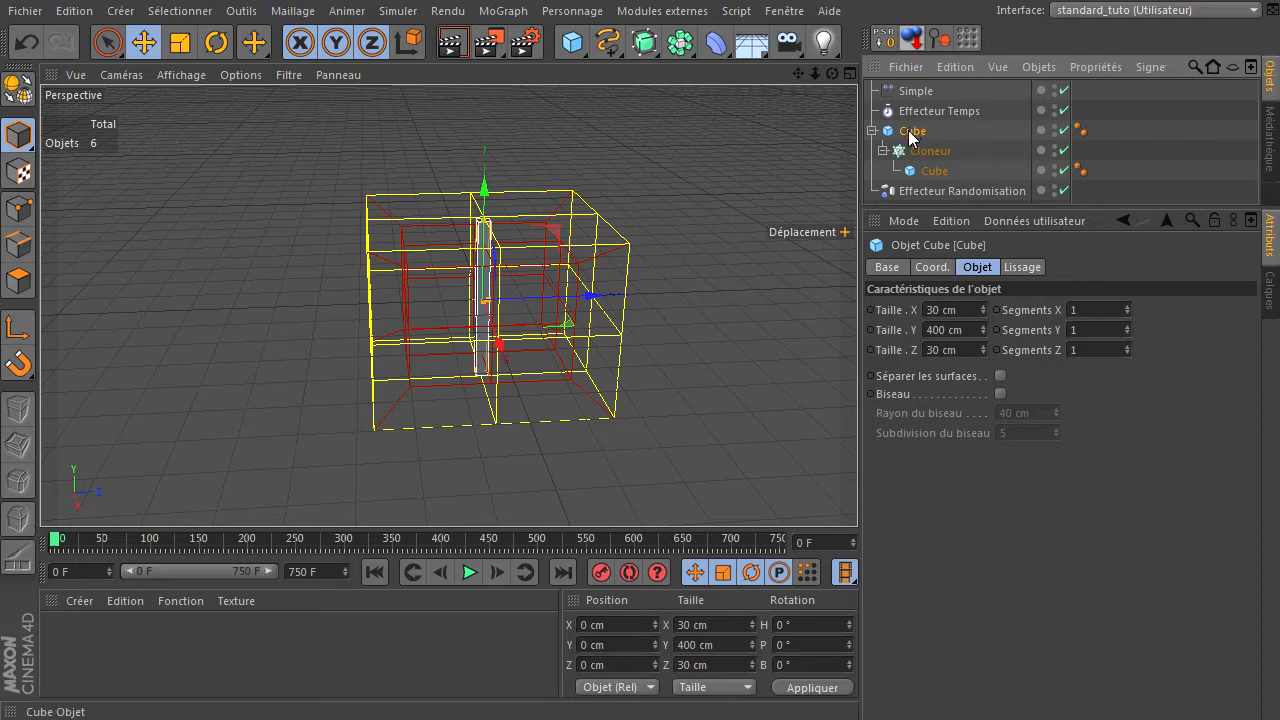
left_click_drag(916, 94, 918, 132)
left_click(912, 111)
left_click_drag(554, 236, 451, 323)
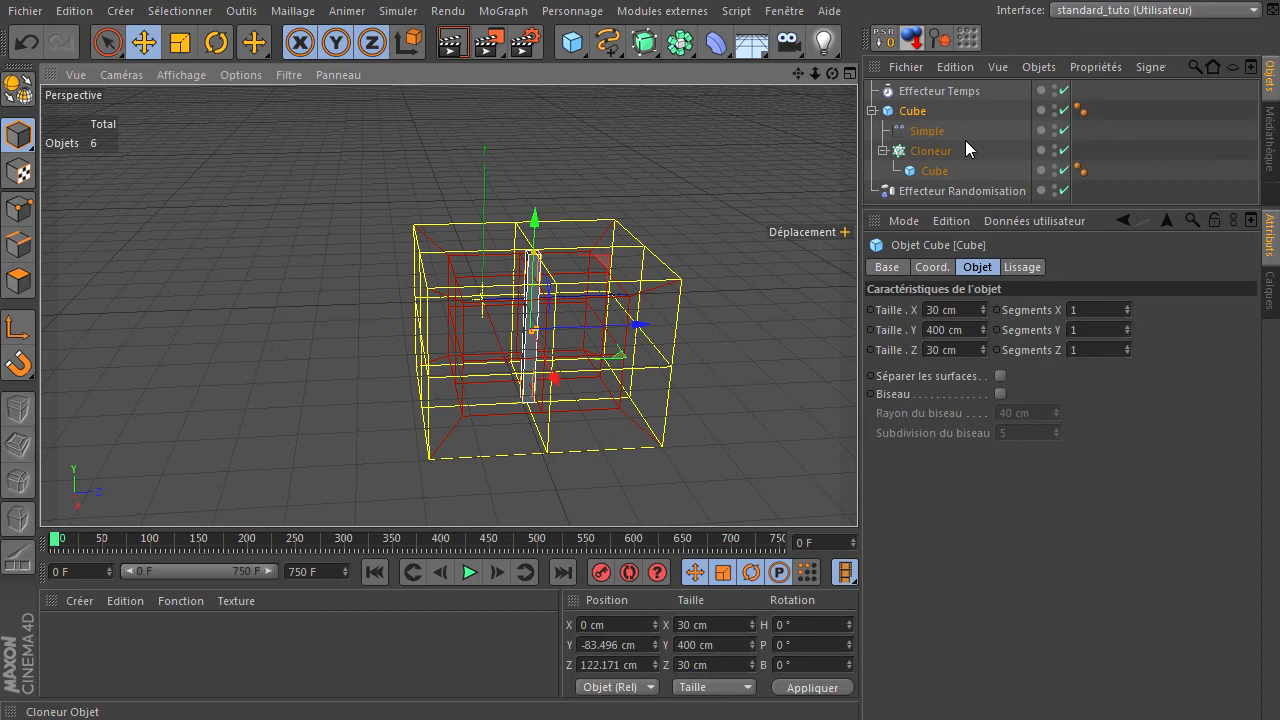
Take the Simple effector out of the tall cube's hierarchy, placing it above the cube
left_click_drag(918, 132, 938, 102)
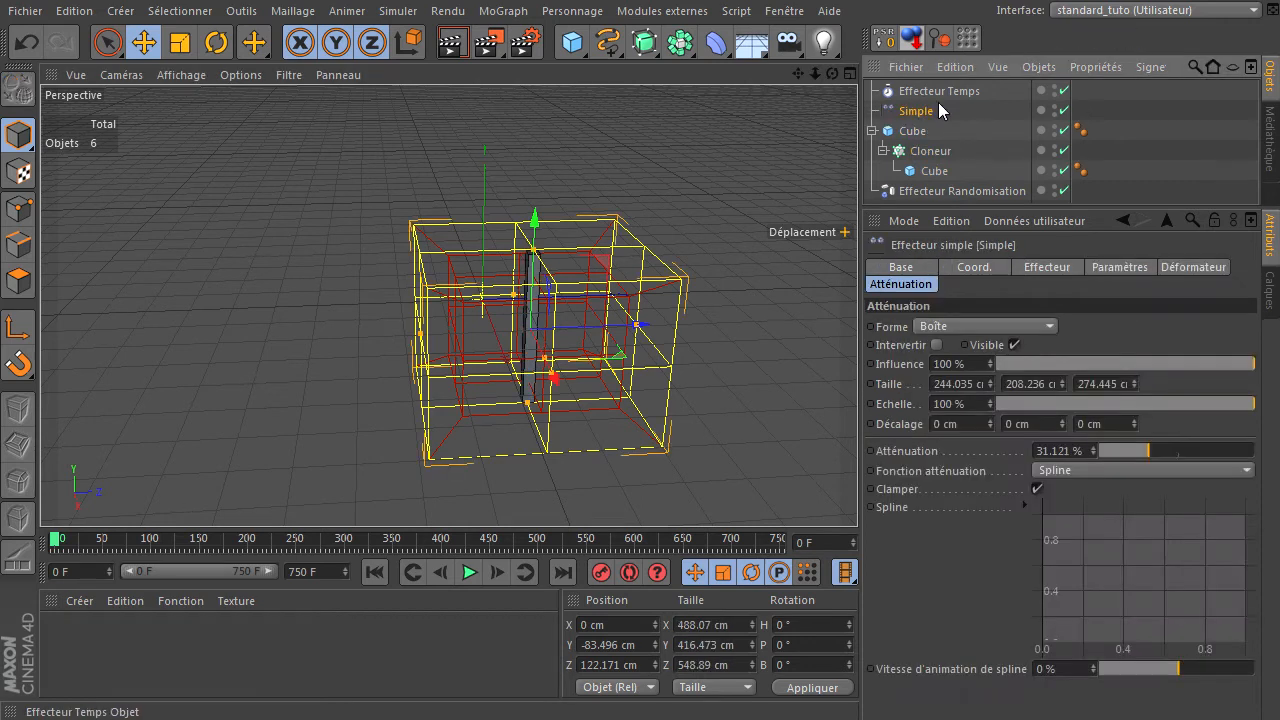
Move the Randomisation effector out of the tall cube's hierarchy and reorder the effectors above it, with Simple first
left_click(970, 201)
left_click_drag(967, 207, 967, 299)
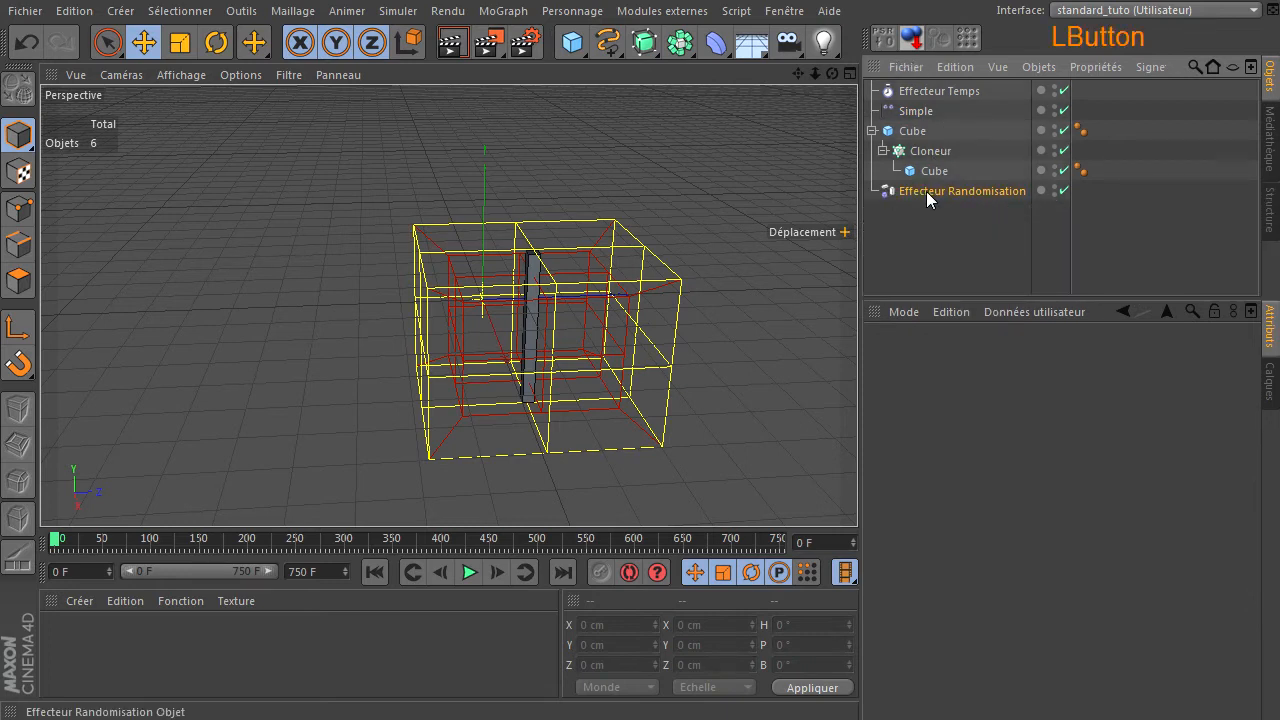
left_click_drag(929, 120, 930, 85)
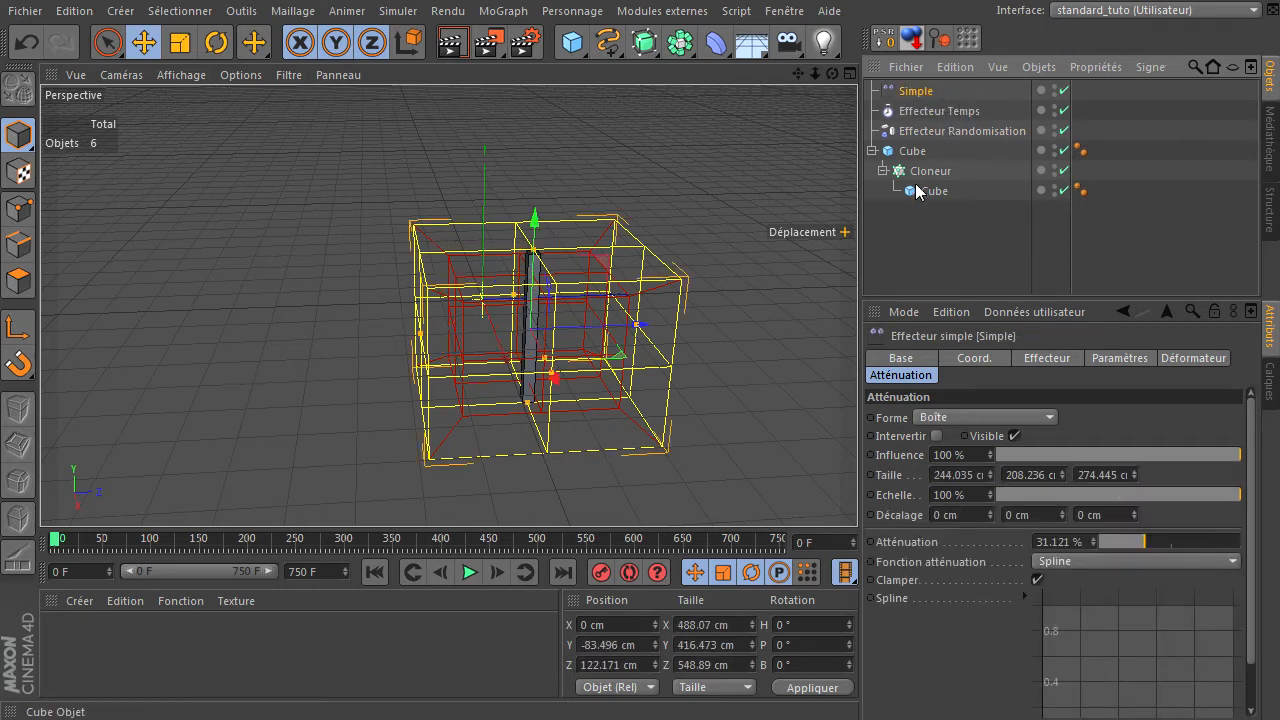
Reset the tall cube and the Simple effector to the origin, previewing the animation and rewinding it to frame 0
left_click(922, 152)
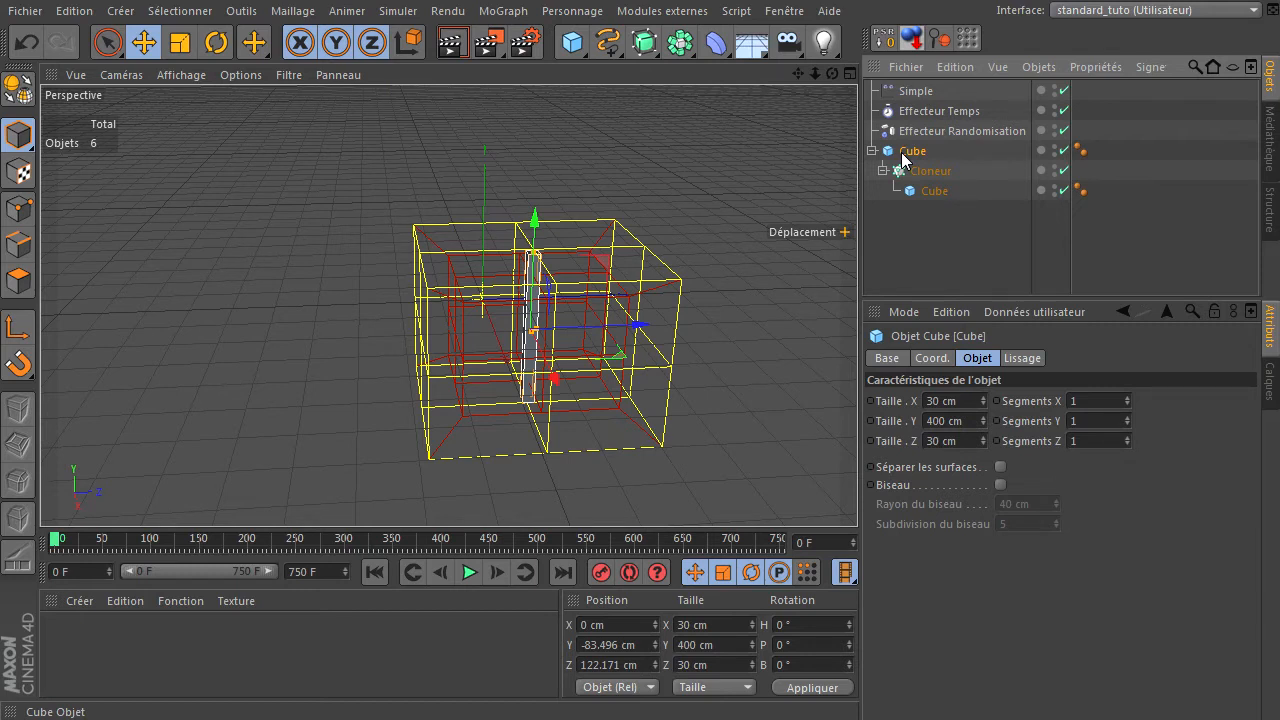
left_click(935, 189)
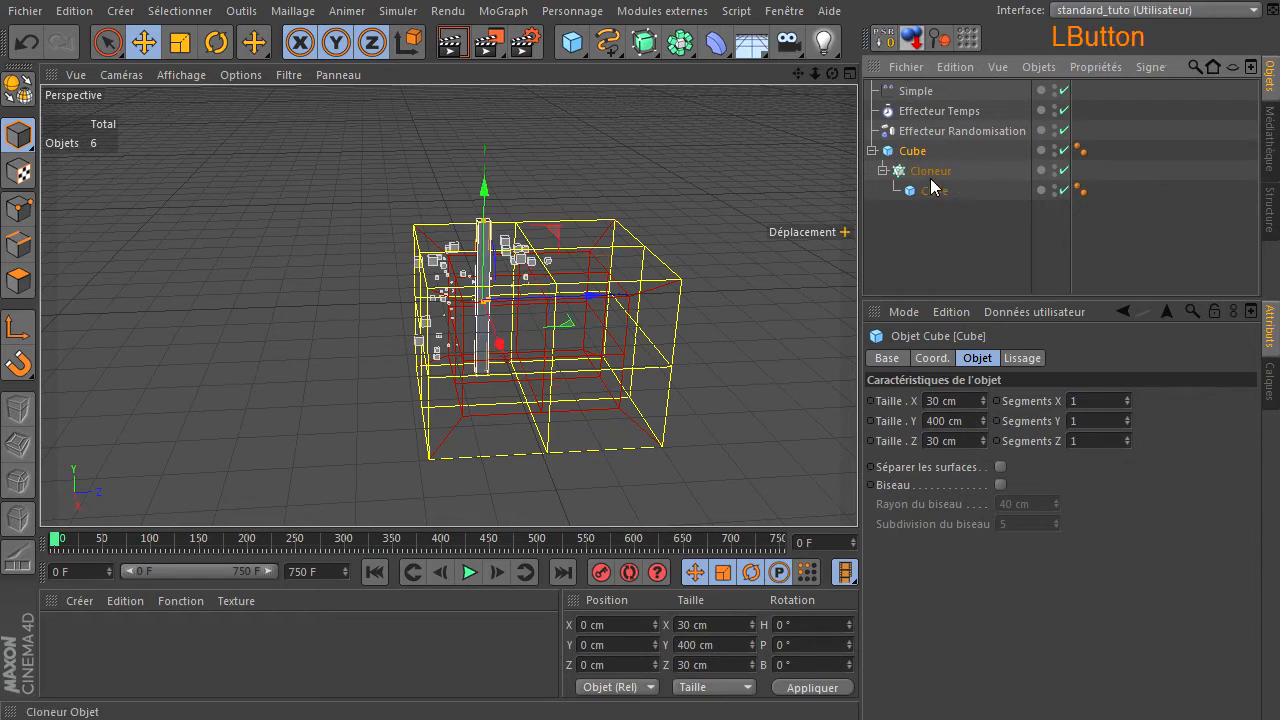
left_click(469, 575)
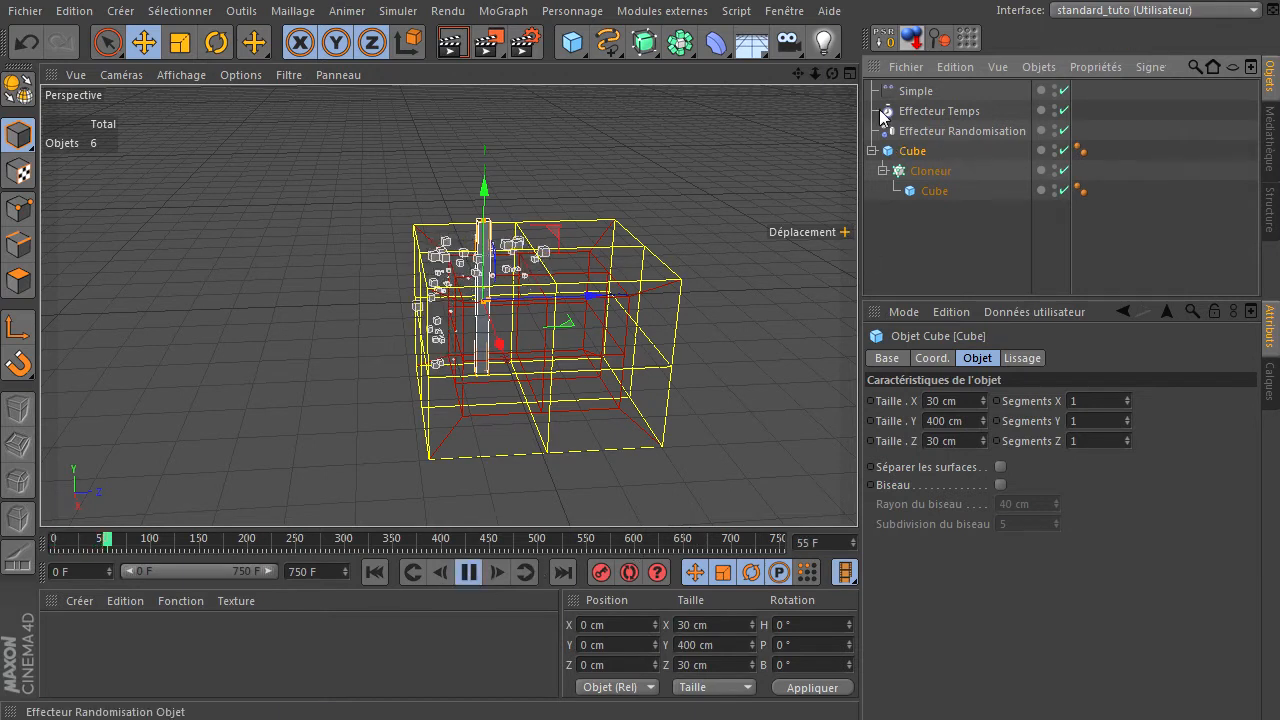
left_click(905, 91)
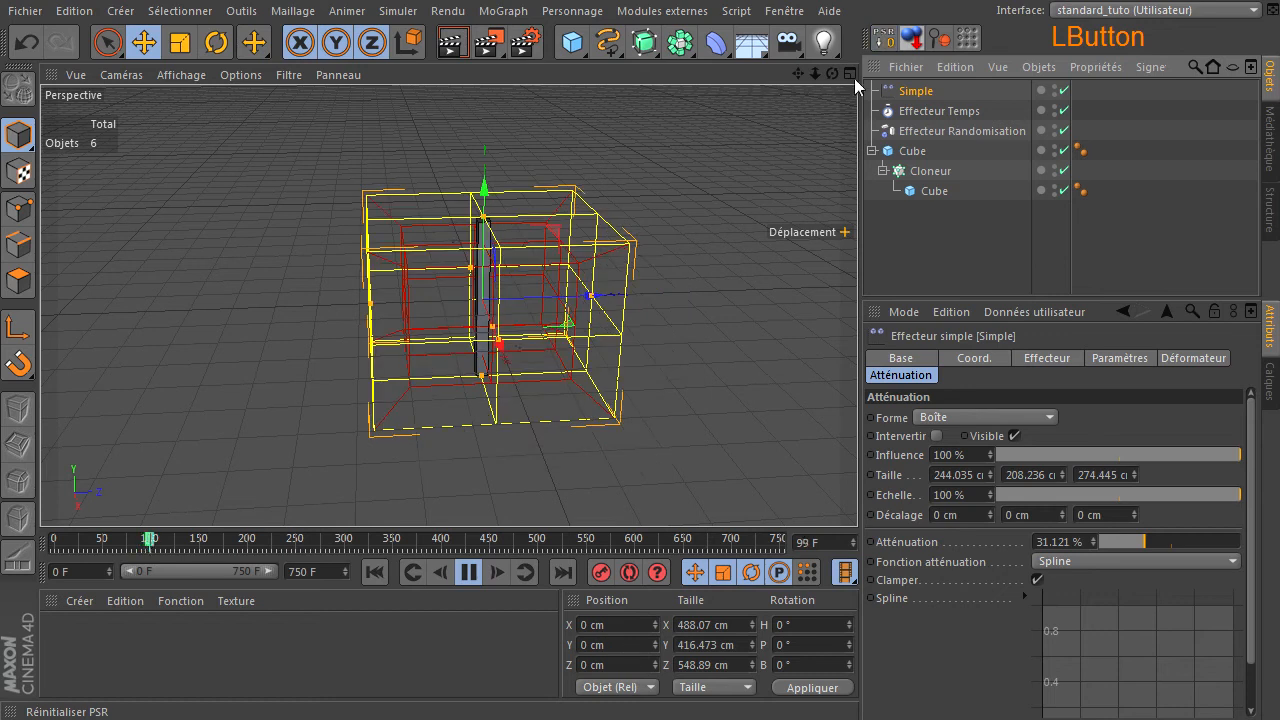
left_click(374, 571)
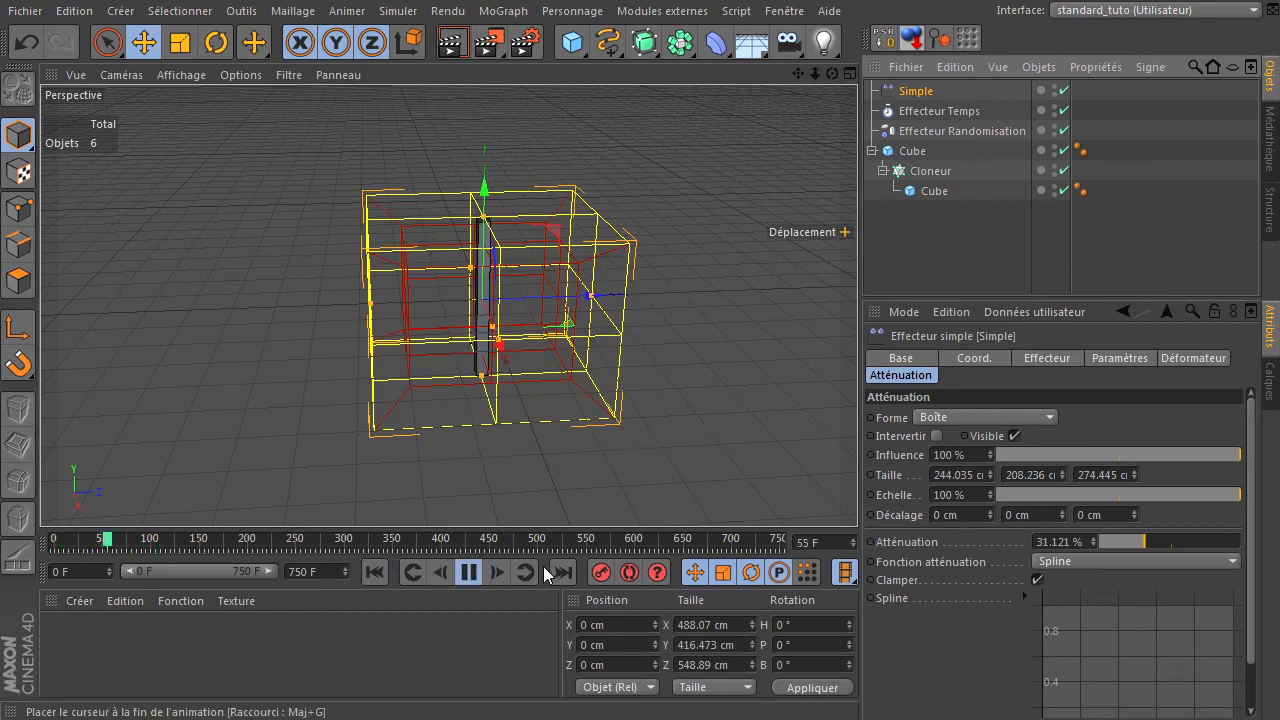
left_click(469, 571)
left_click(374, 571)
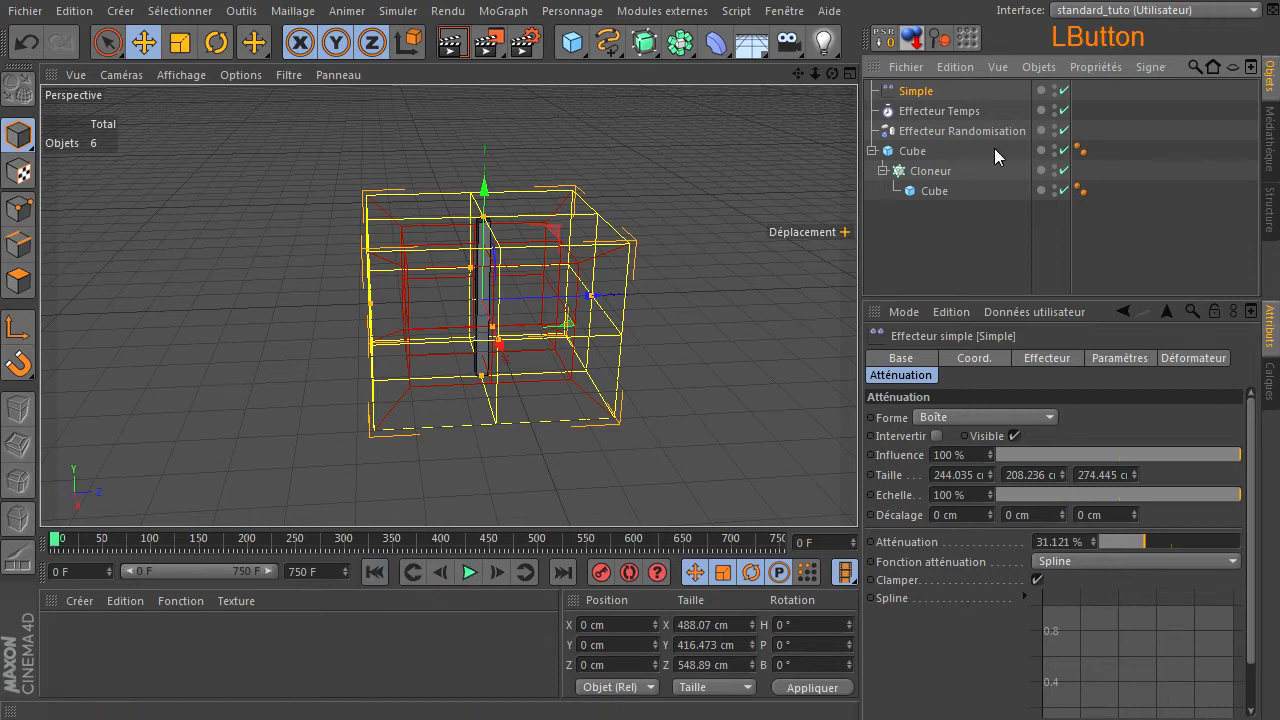
Add an XPresso tag to the tall cube
left_click(912, 153)
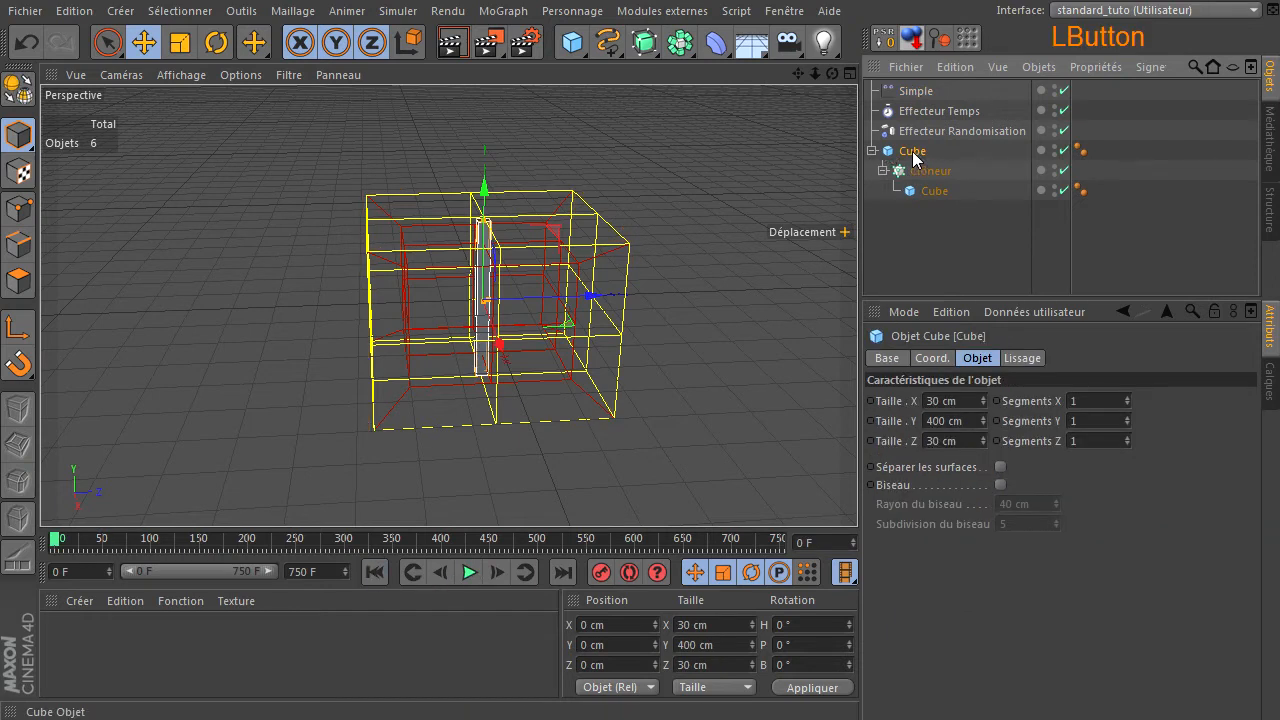
right_click(913, 155)
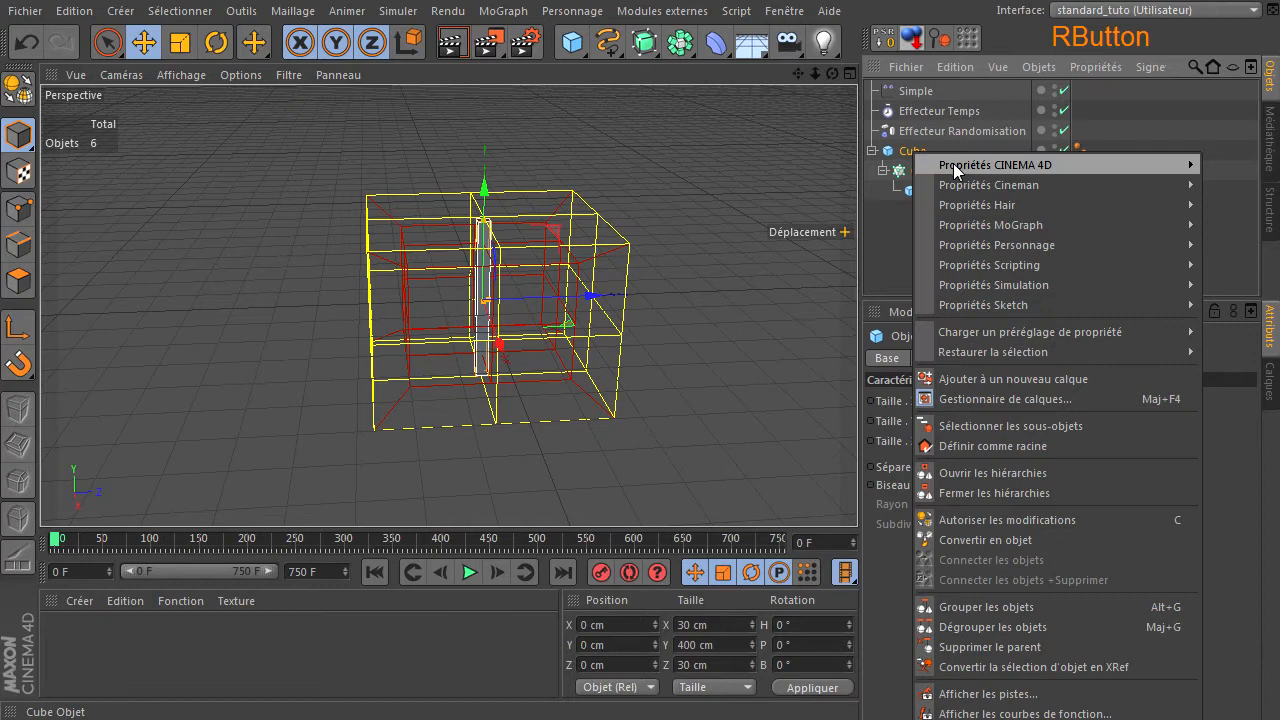
mouse_move(957, 165)
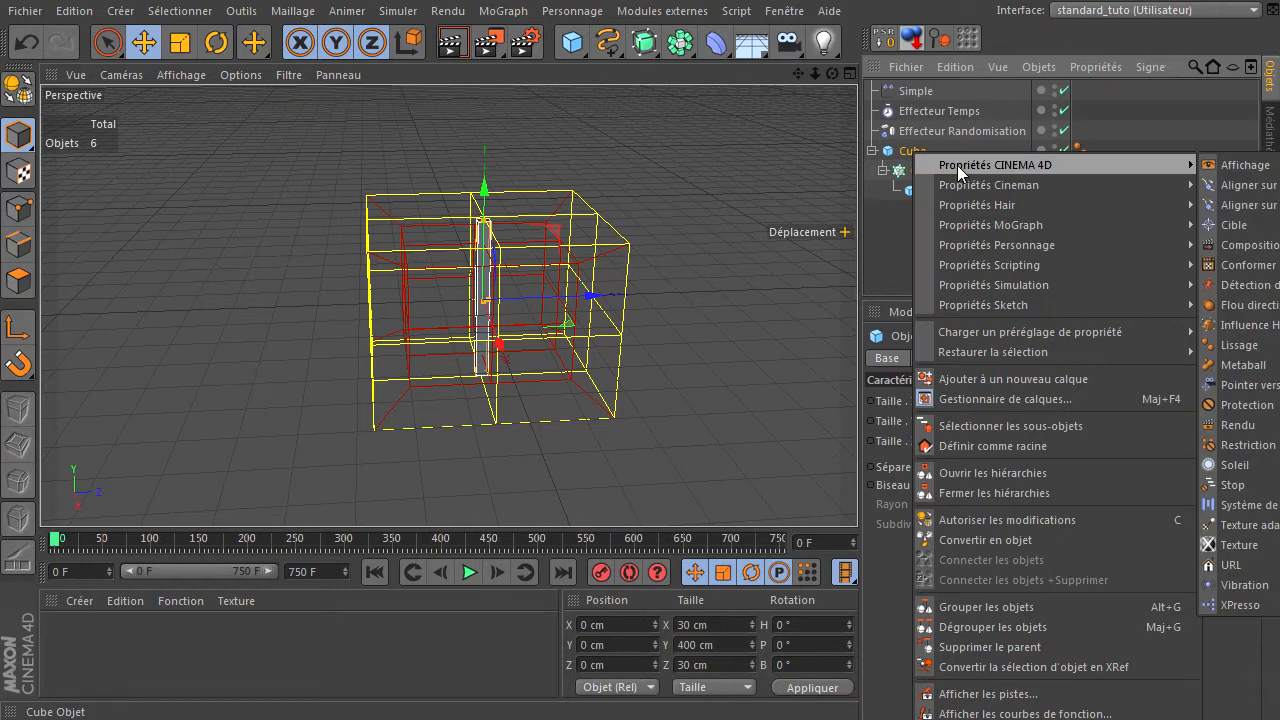
left_click(1260, 603)
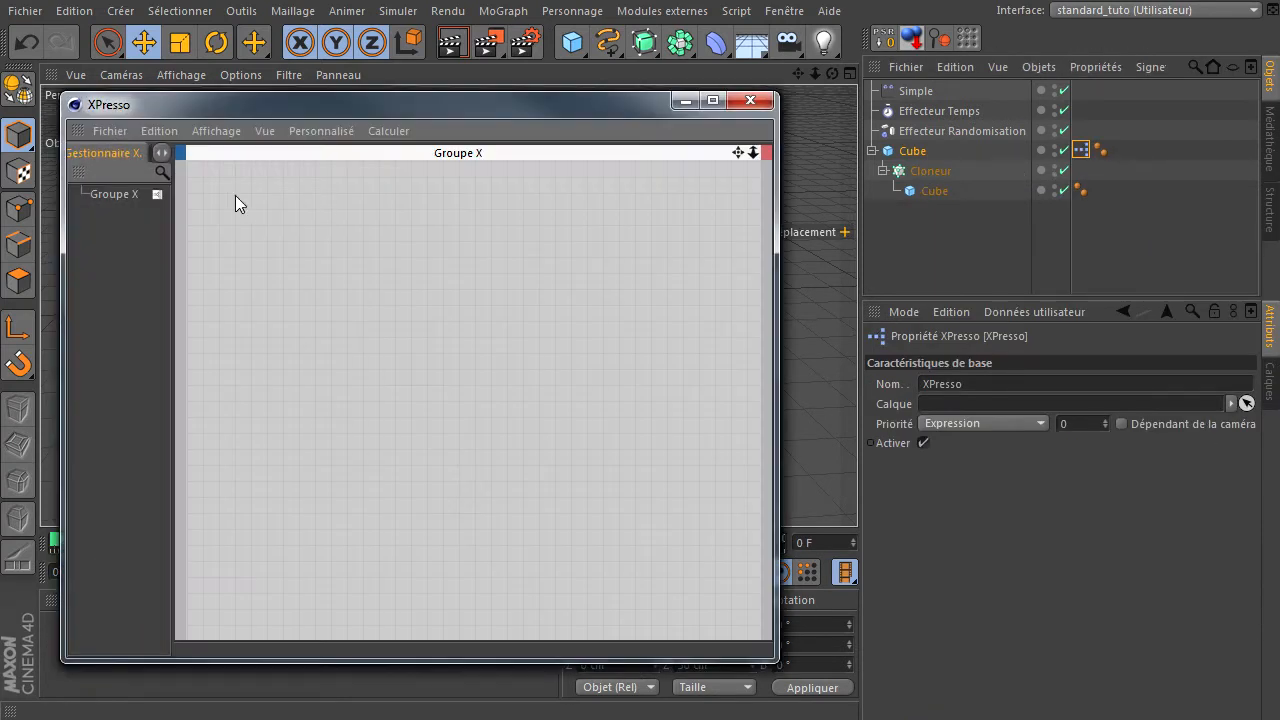
Show the X-Pool at a wider size in the XPresso editor and collapse its expanded operator categories
left_click_drag(170, 229, 298, 228)
left_click(175, 152)
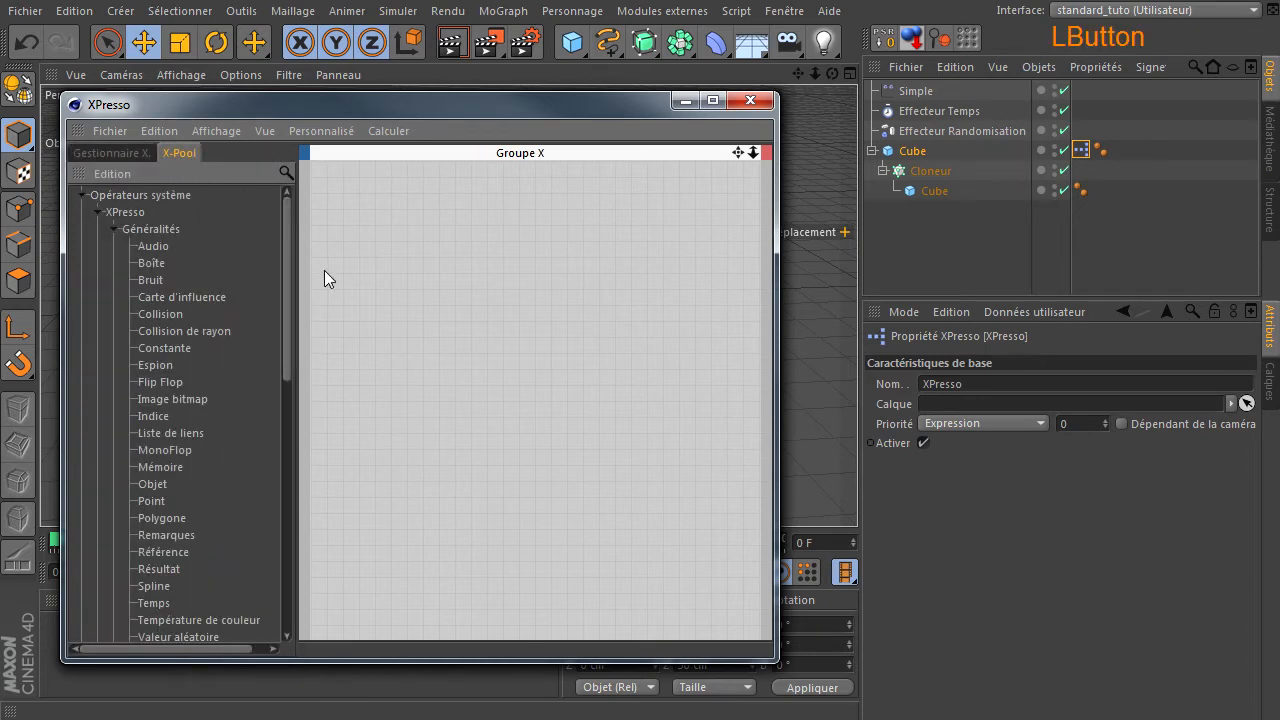
left_click(115, 229)
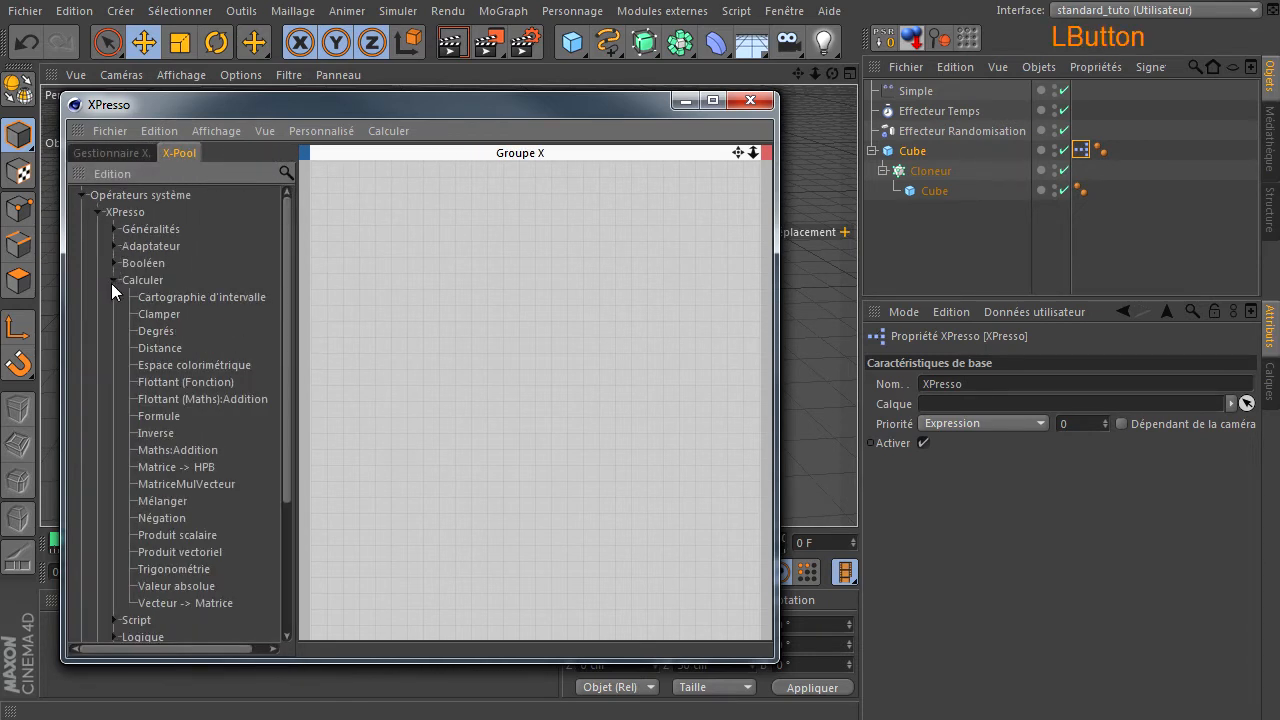
left_click(114, 281)
left_click(102, 368)
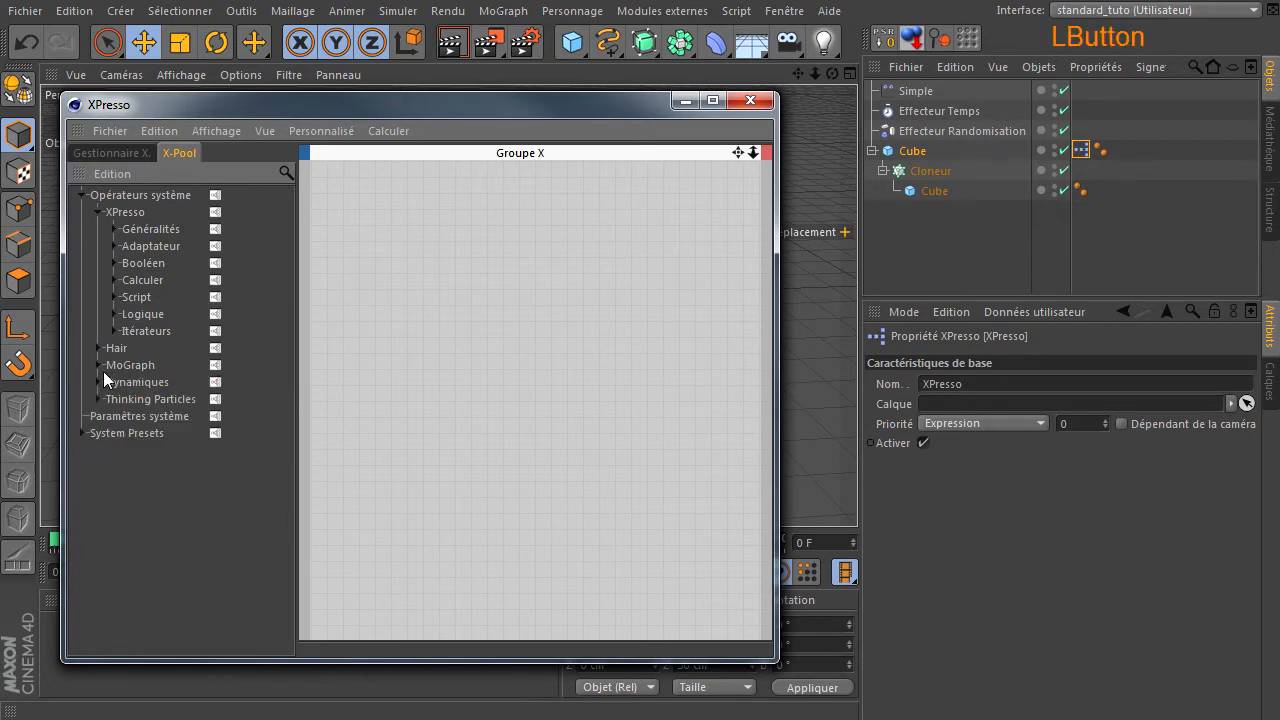
Enlarge the XPresso editor and reposition it so the object hierarchy stays accessible
left_click_drag(777, 655, 1047, 663)
left_click_drag(381, 371, 321, 304)
left_click_drag(444, 109, 547, 498)
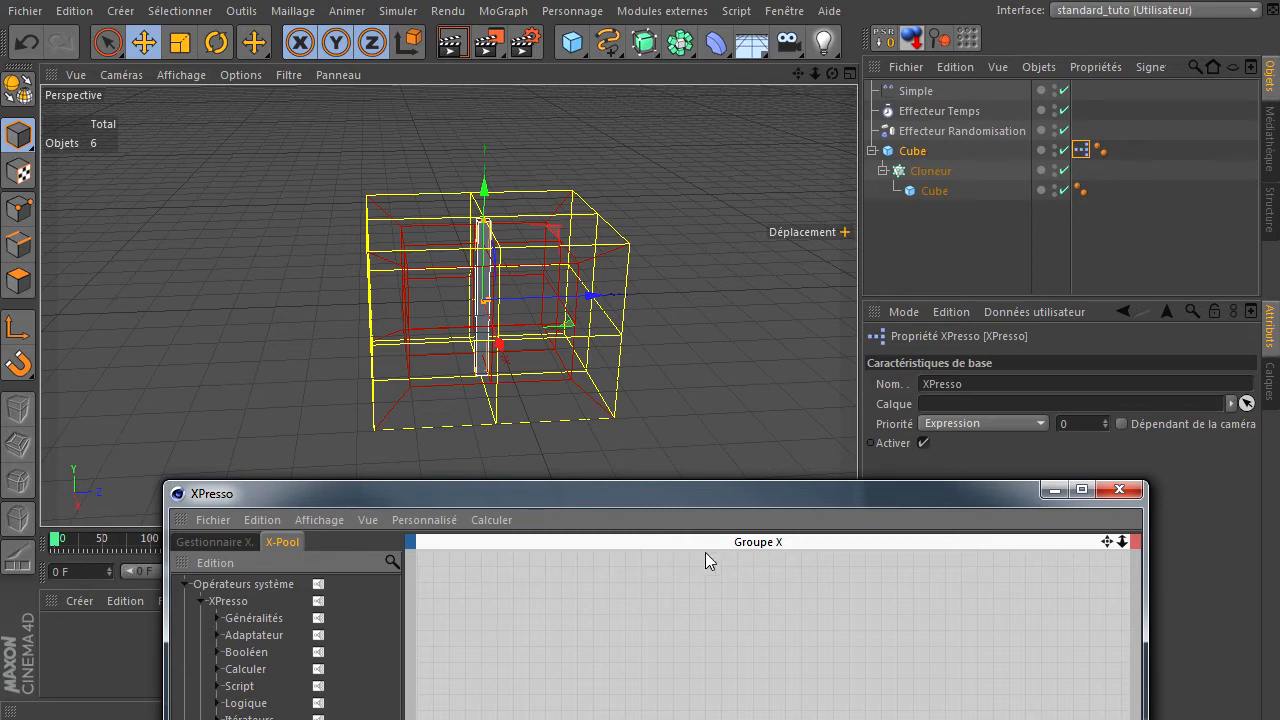
left_click_drag(733, 501, 593, 147)
left_click_drag(803, 142, 857, 272)
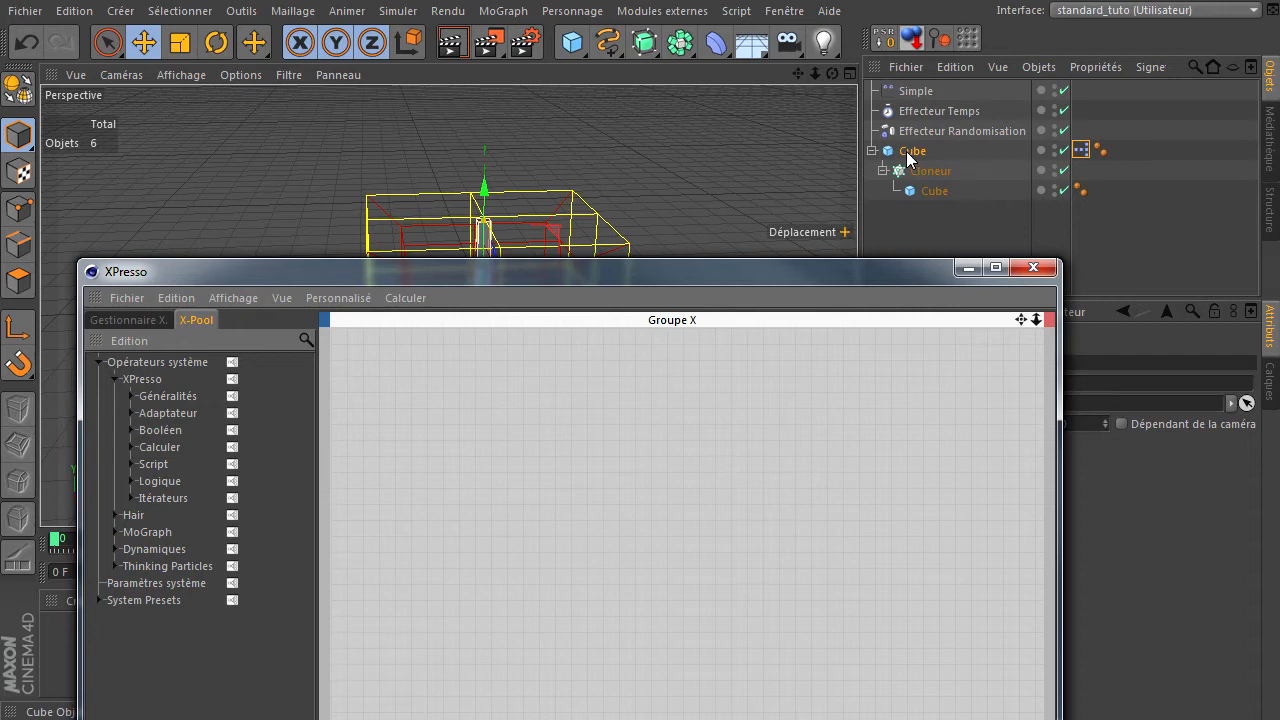
Add the tall cube to the XPresso graph as an enlarged node with a Position globale output
left_click_drag(906, 151, 591, 378)
left_click_drag(437, 427, 437, 427)
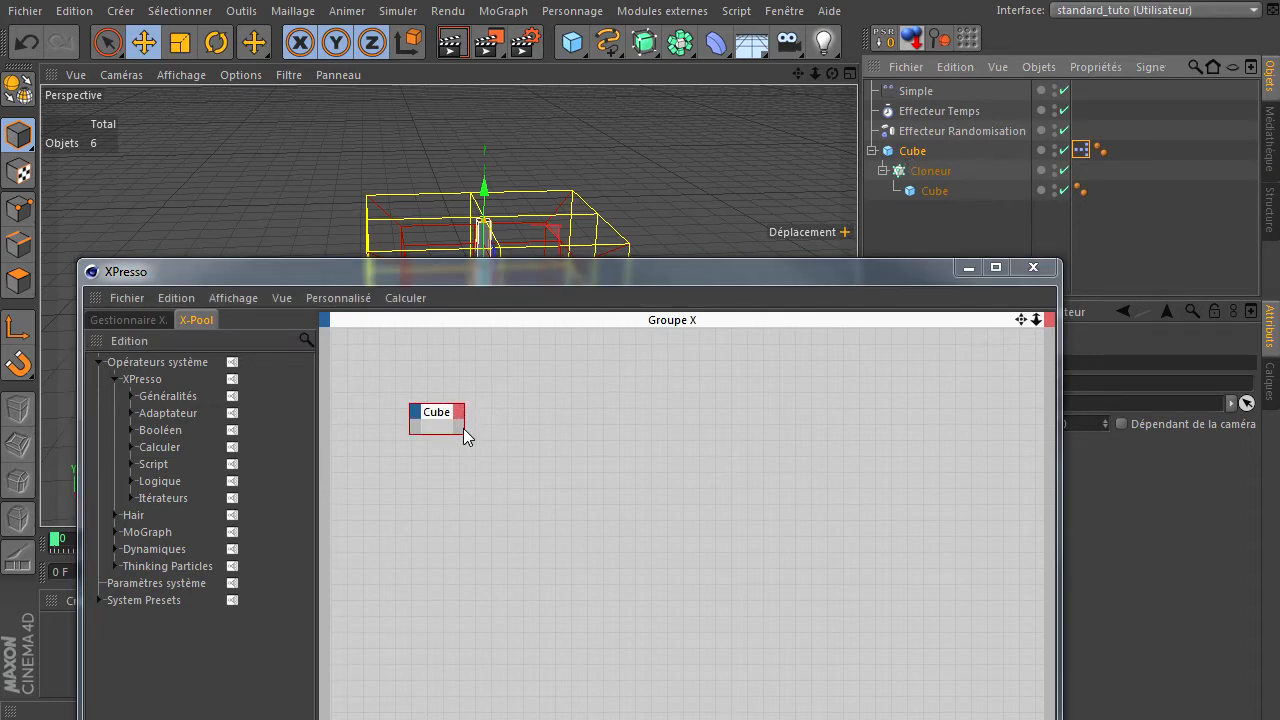
left_click_drag(463, 433, 588, 412)
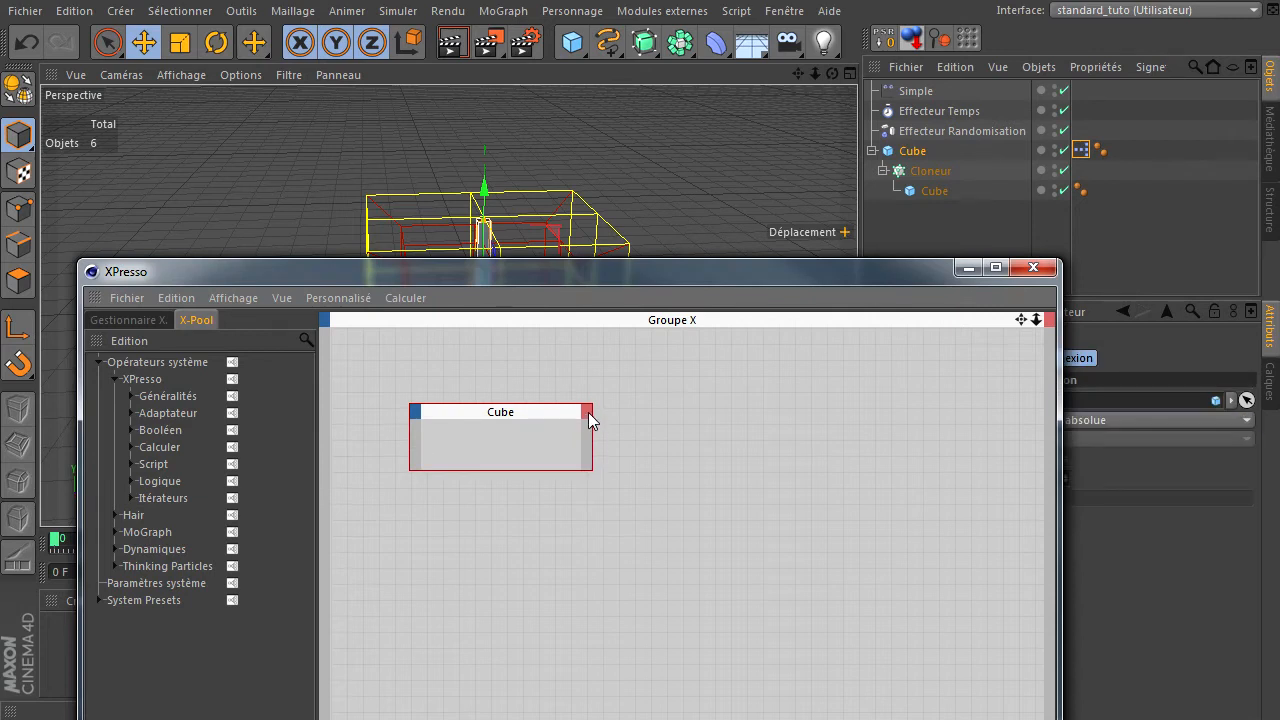
left_click(588, 412)
mouse_move(700, 465)
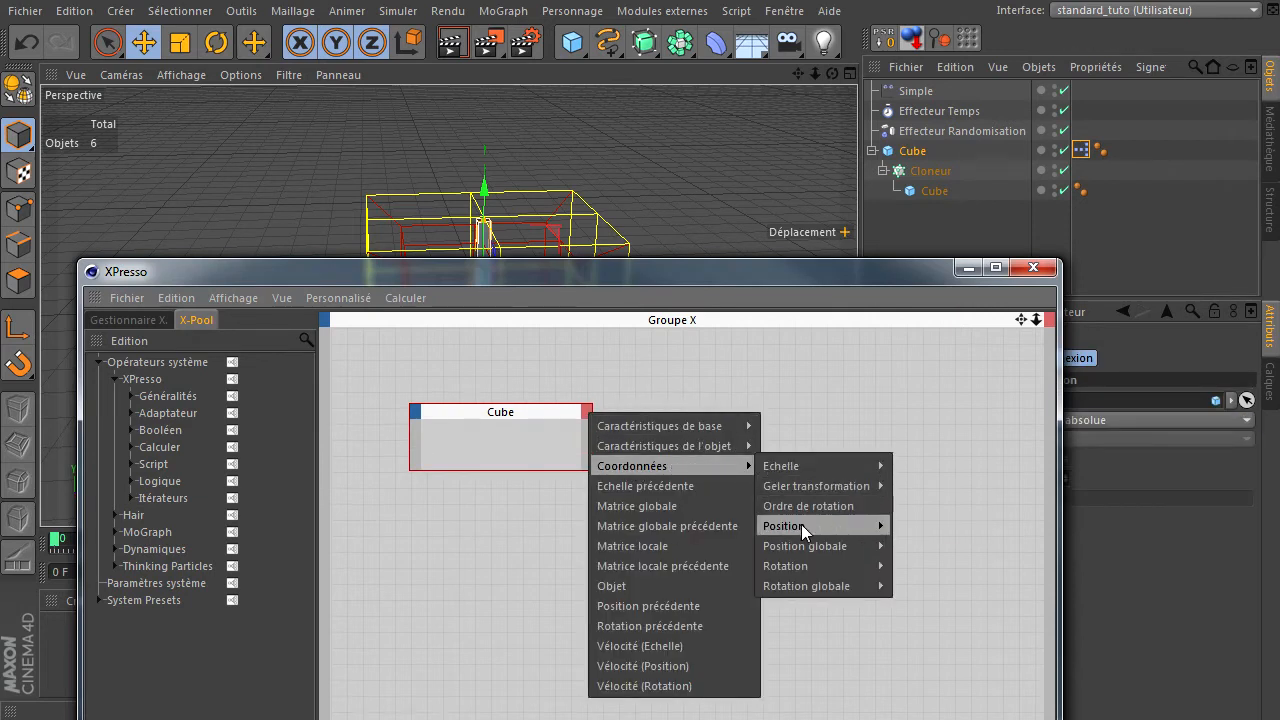
mouse_move(806, 545)
left_click(907, 537)
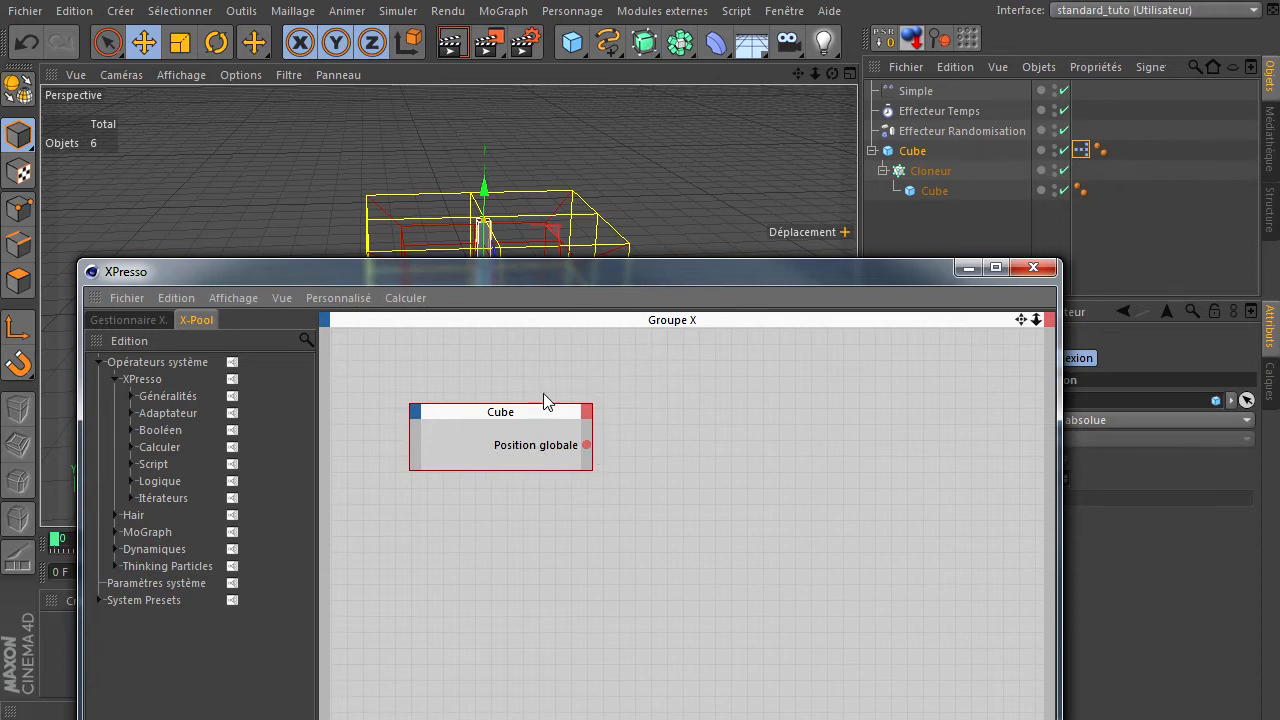
left_click_drag(517, 418, 466, 367)
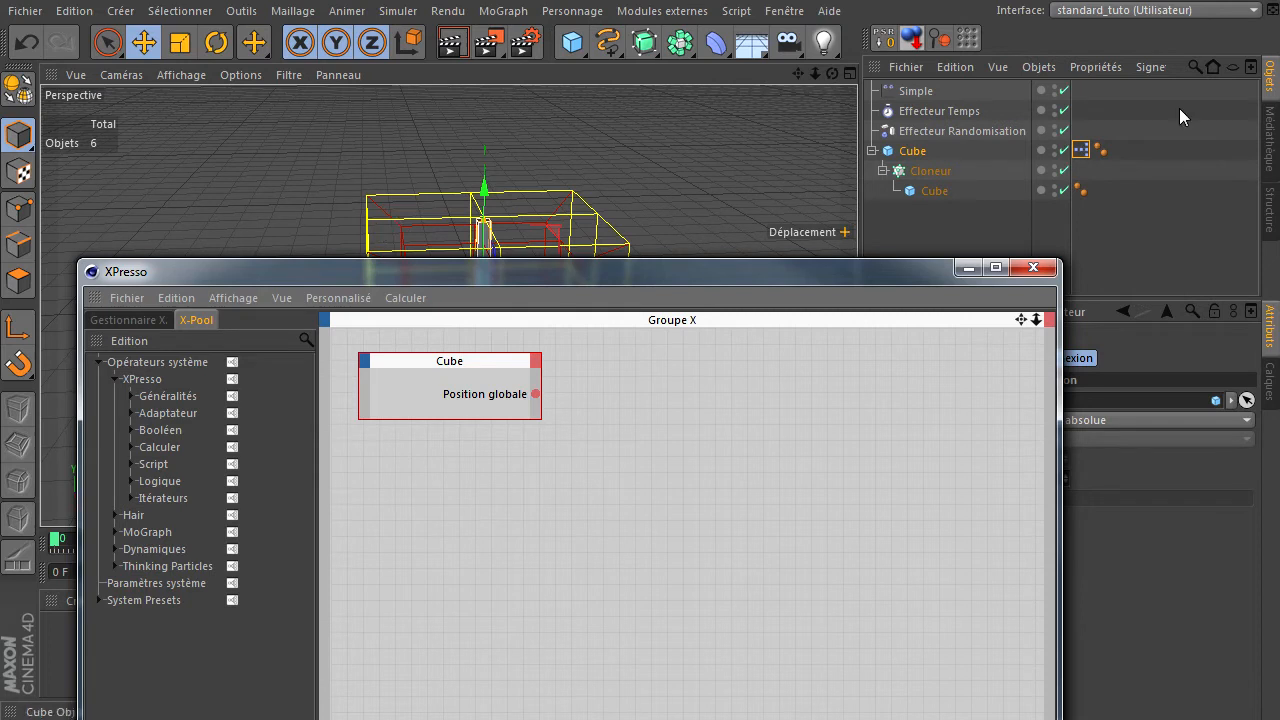
Add the Simple effector as a node with a Position globale input and connect the Cube node's Position globale to it
left_click(911, 92)
left_click_drag(884, 449, 727, 543)
left_click_drag(763, 270, 741, 133)
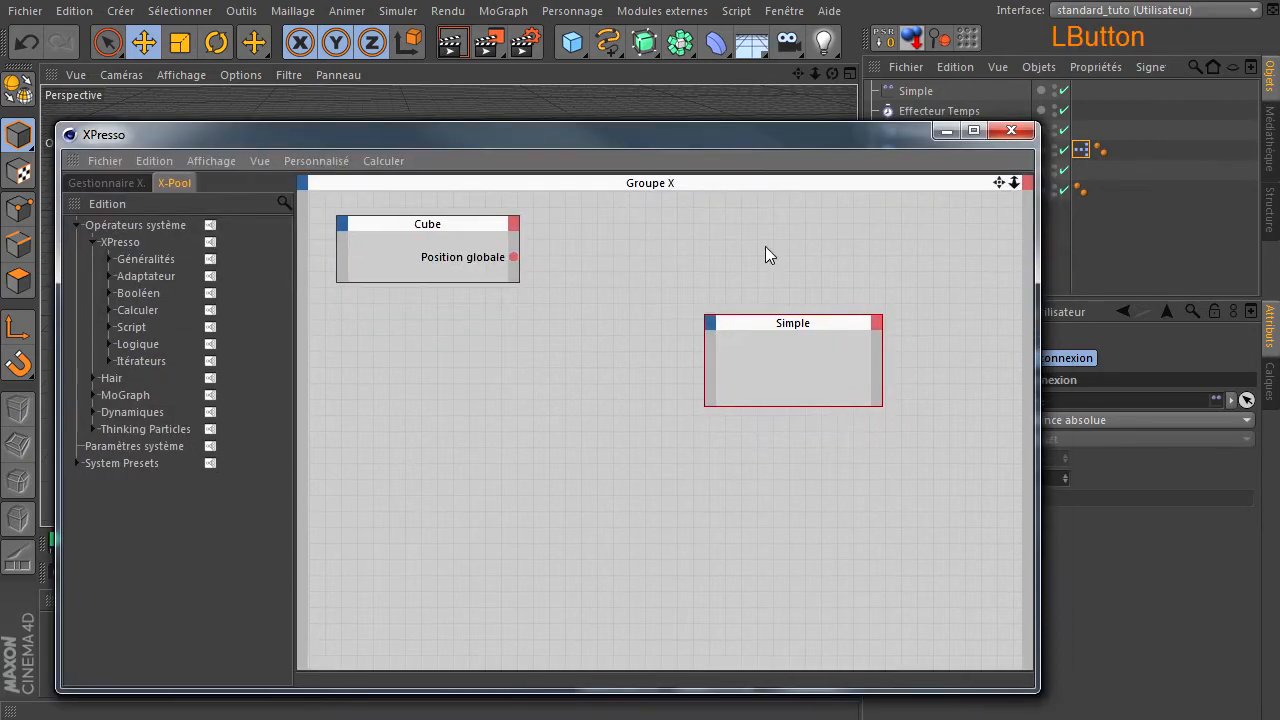
left_click(711, 322)
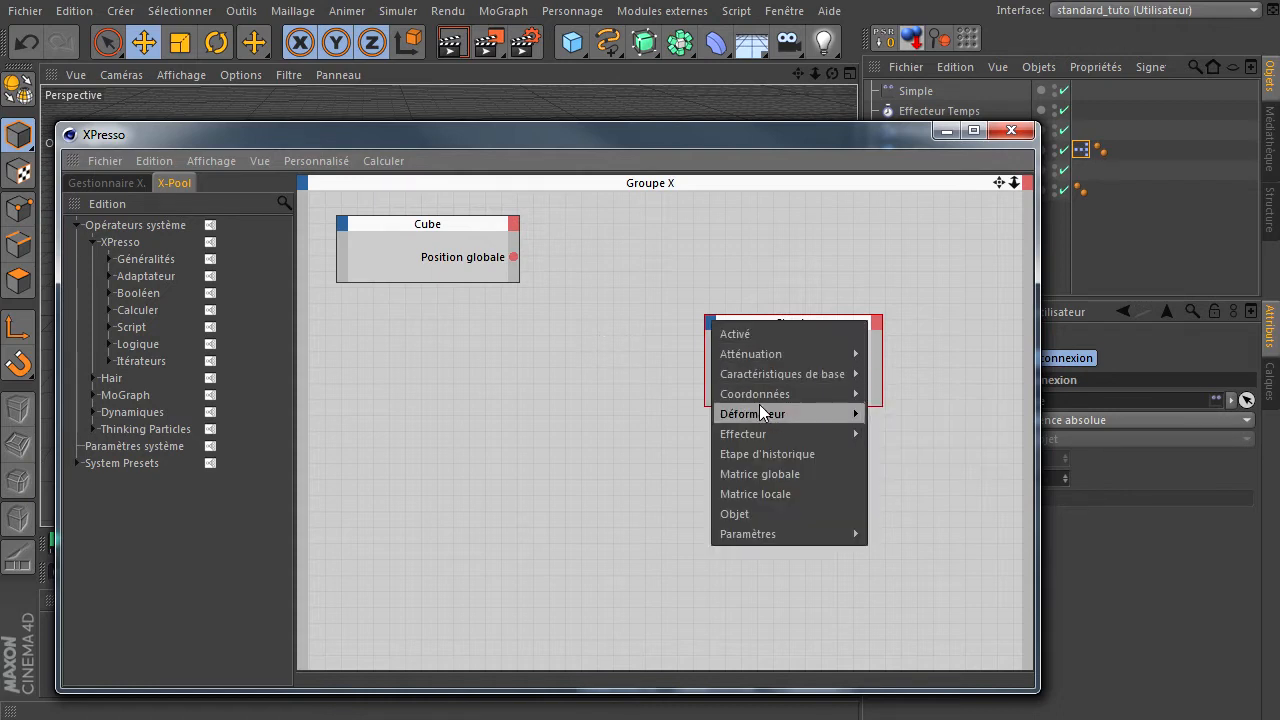
mouse_move(763, 393)
mouse_move(931, 472)
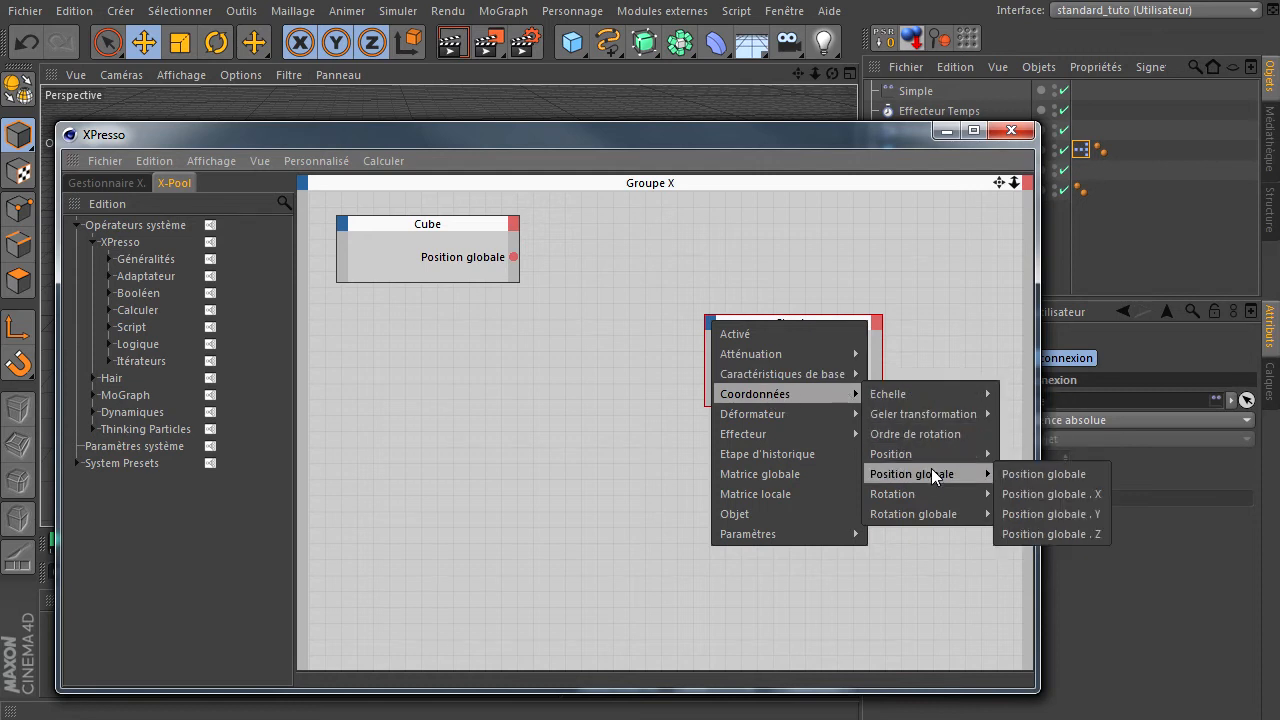
left_click(1023, 475)
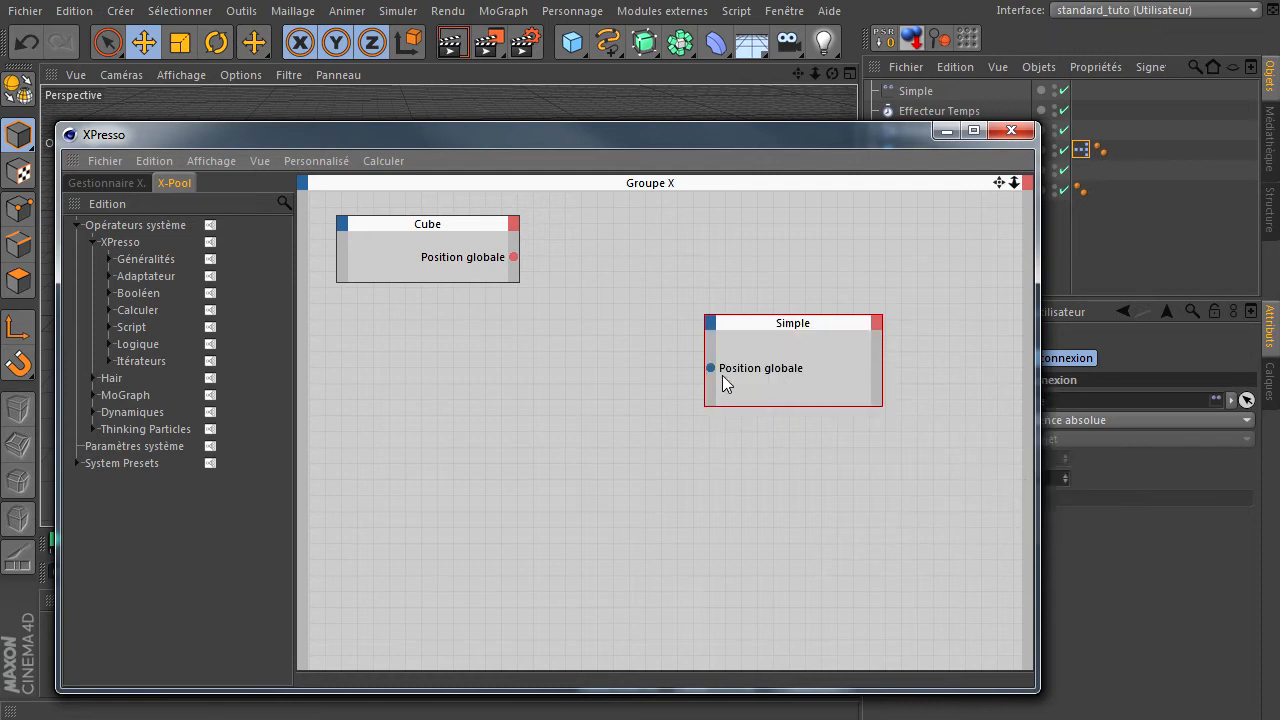
left_click_drag(744, 322, 729, 262)
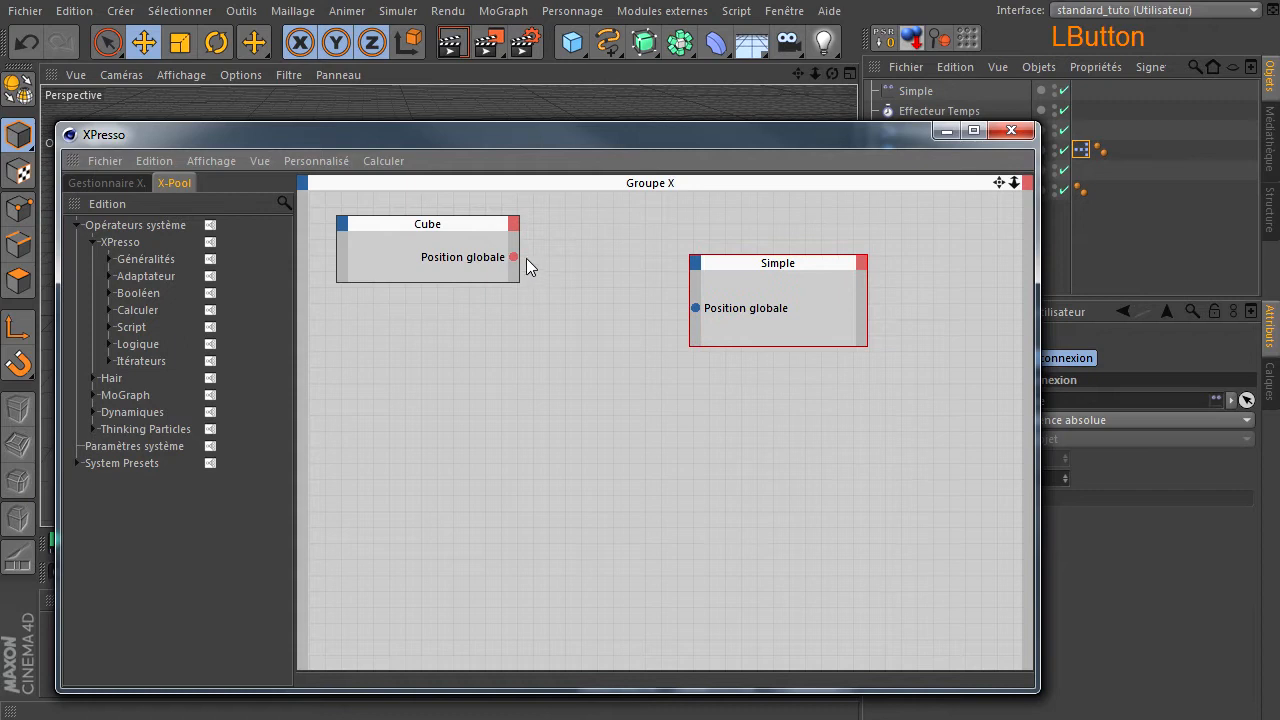
left_click_drag(514, 257, 696, 308)
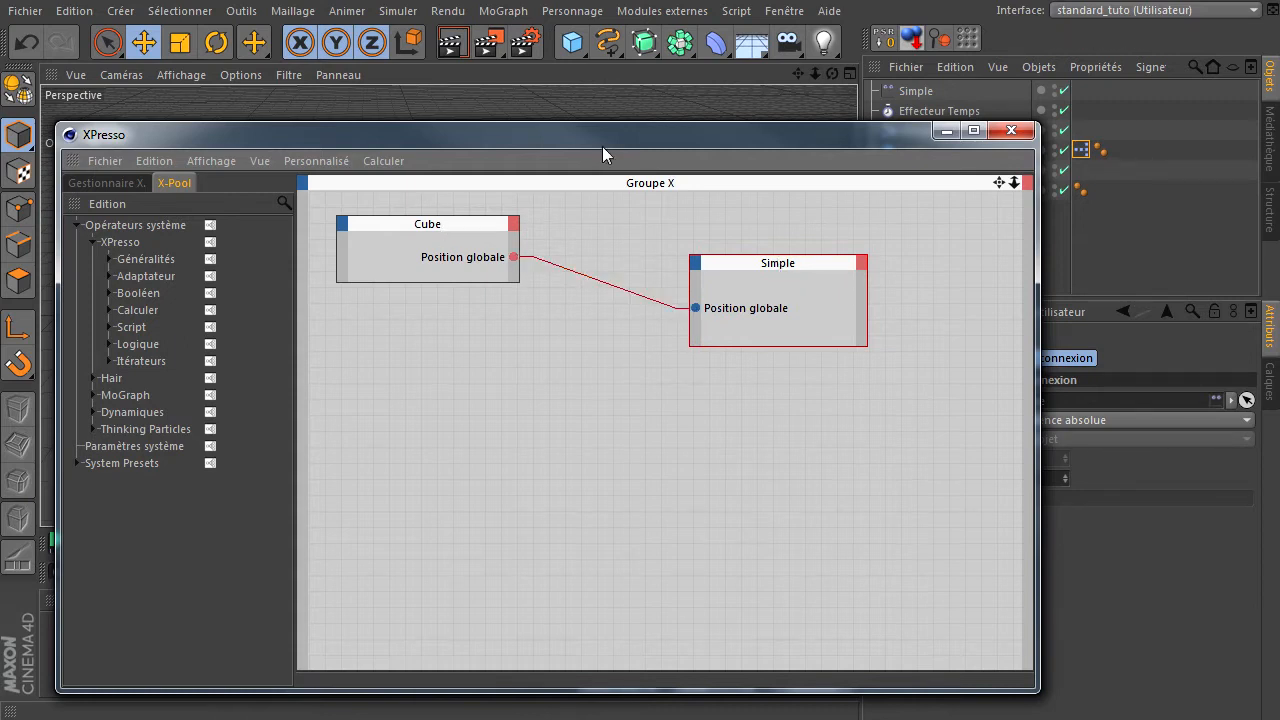
Close the XPresso editor, test-move the tall cube to about Y -45 cm, Z 290 cm, and reset it to the origin
left_click_drag(602, 140, 780, 213)
left_click(1189, 204)
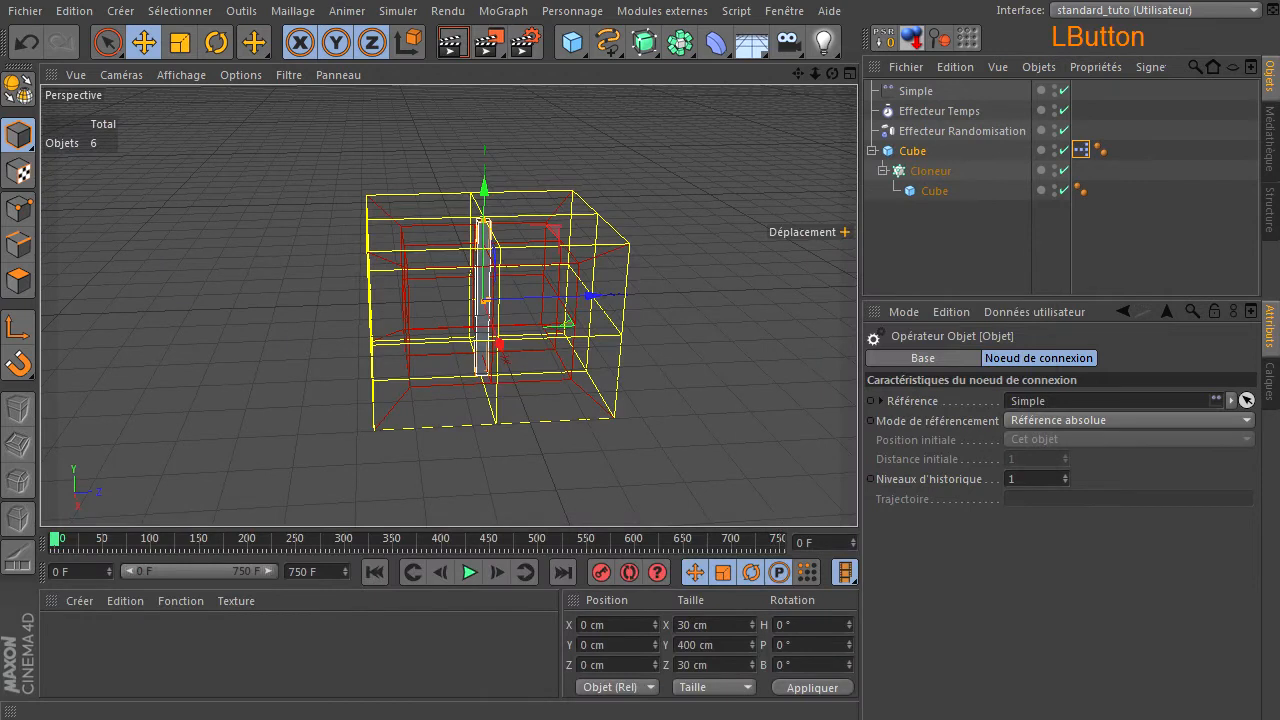
left_click(908, 156)
left_click_drag(555, 234, 662, 256)
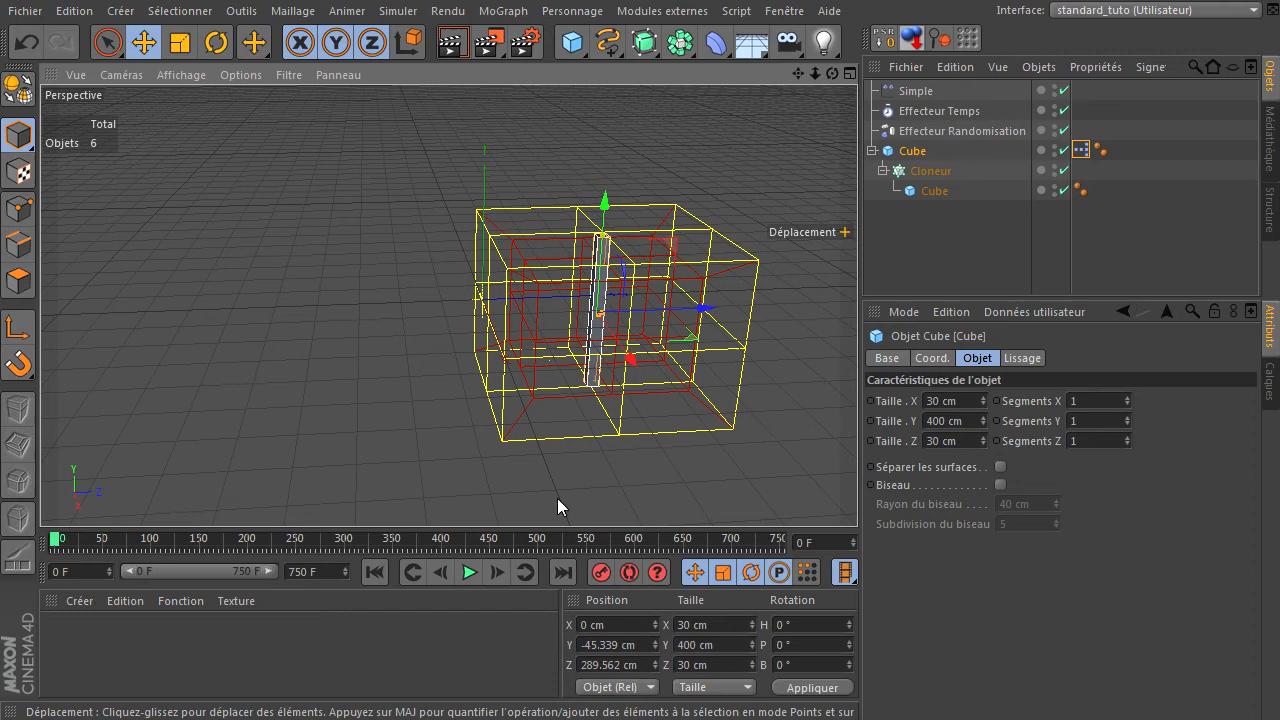
left_click(884, 38)
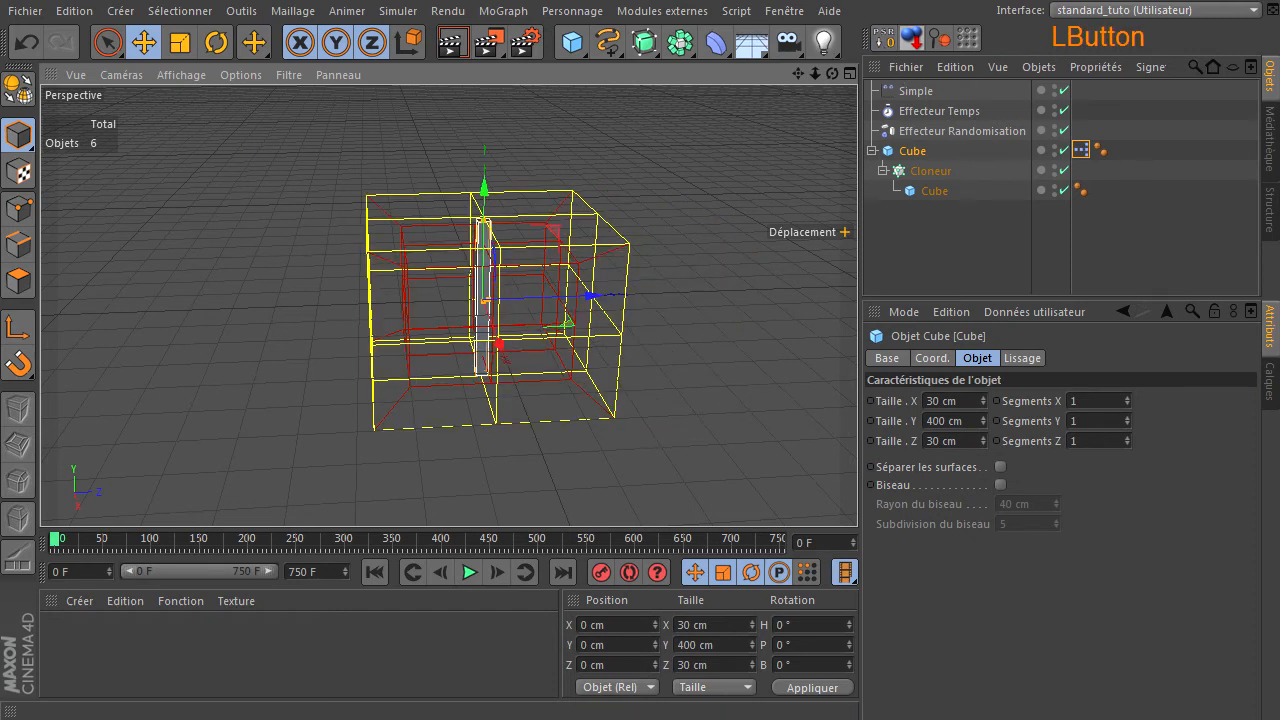
Reopen the tall cube's XPresso graph, delete the link between the two nodes and place the Simple node farther from Cube
double_click(1081, 150)
left_click_drag(334, 206, 211, 111)
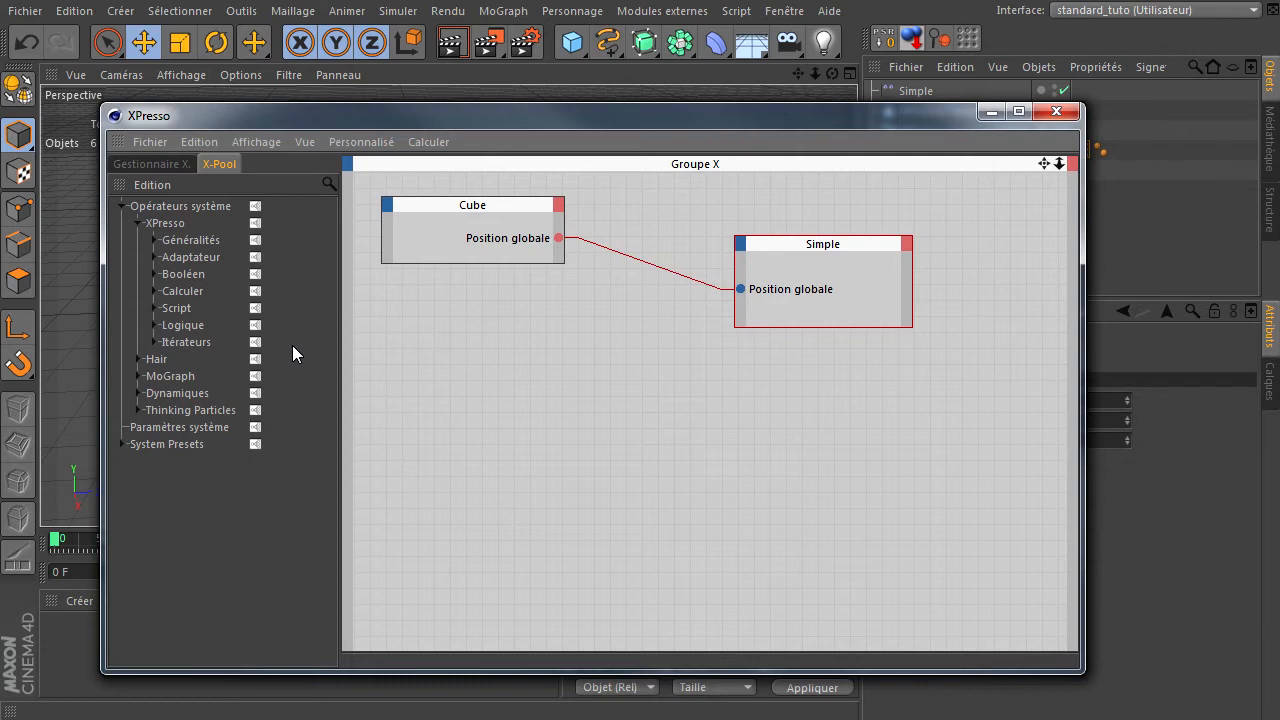
left_click(625, 257)
left_click_drag(786, 242, 845, 241)
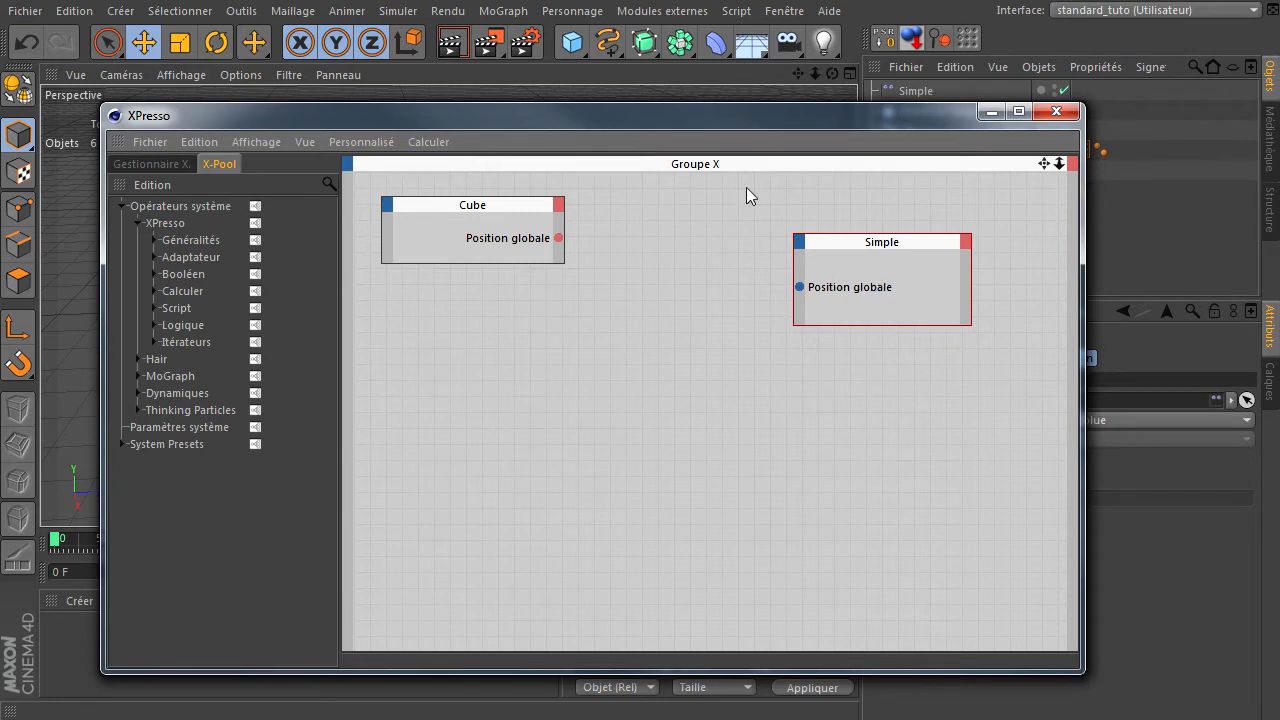
Add a Mémoire operator from the Généralités group to the graph and place it between the Cube and Simple nodes
left_click_drag(744, 122, 701, 164)
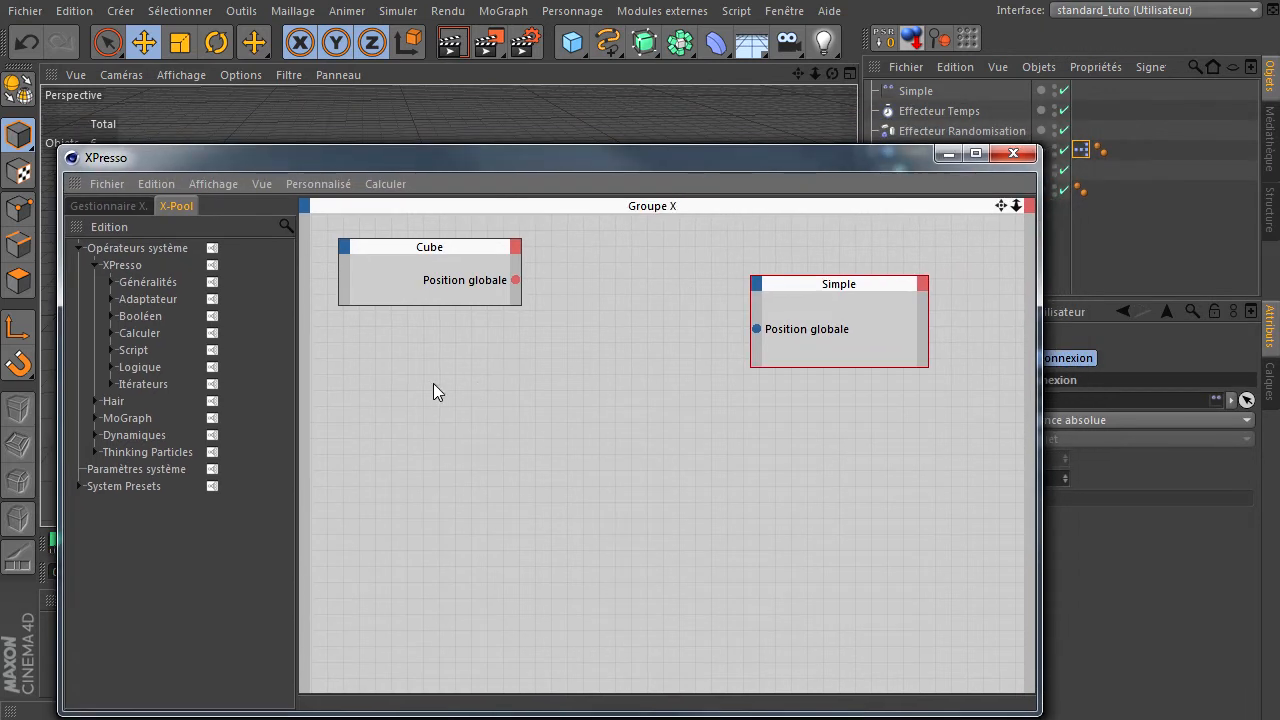
left_click(114, 266)
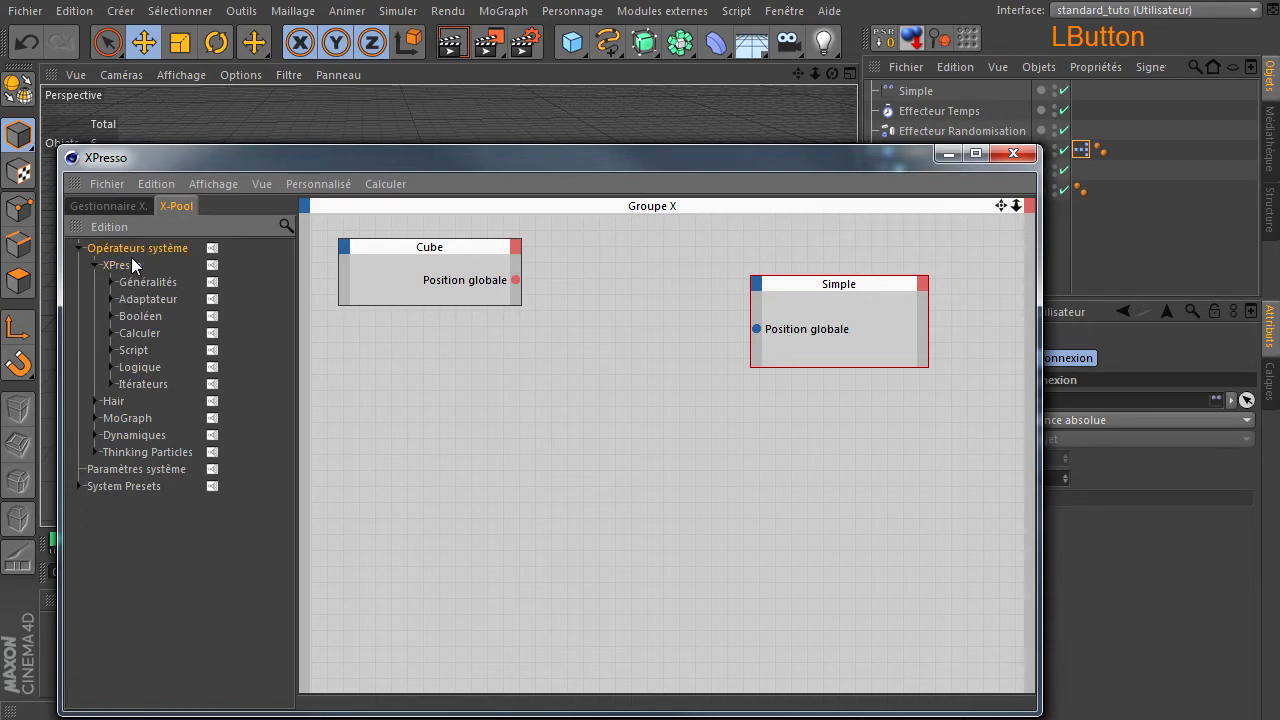
left_click(111, 283)
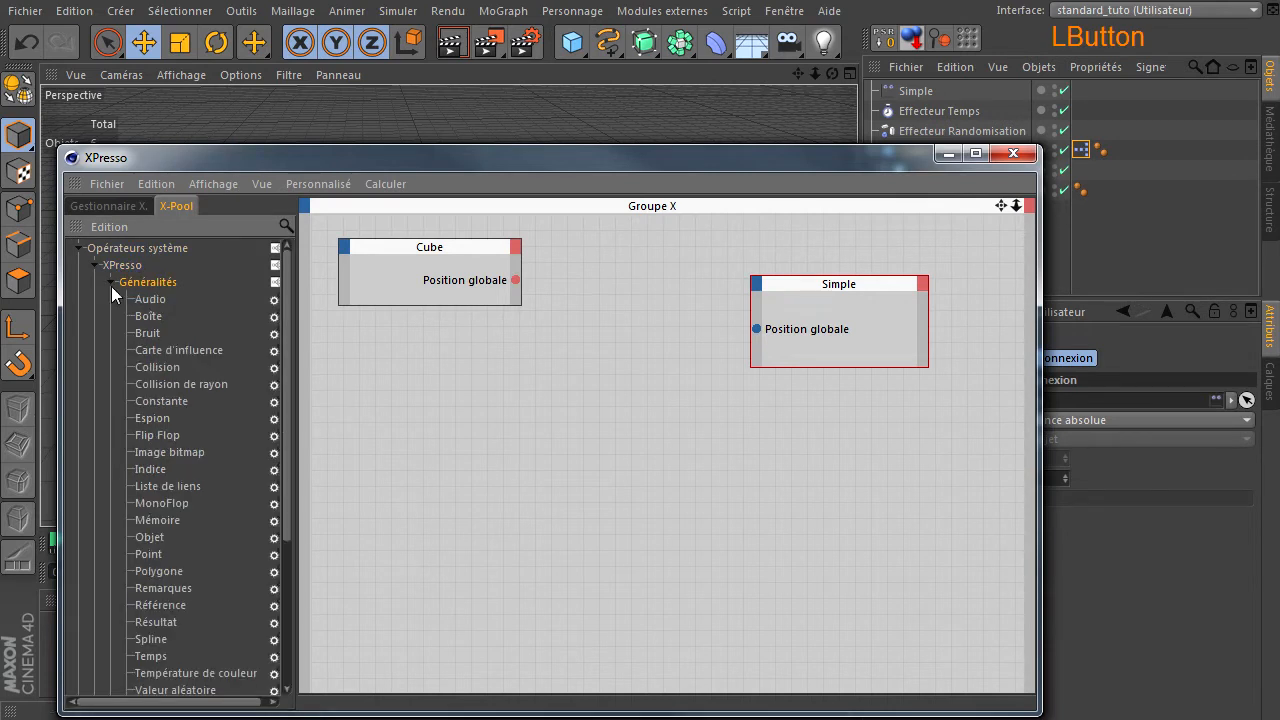
left_click(142, 521)
left_click_drag(587, 408, 688, 443)
left_click_drag(636, 380, 652, 266)
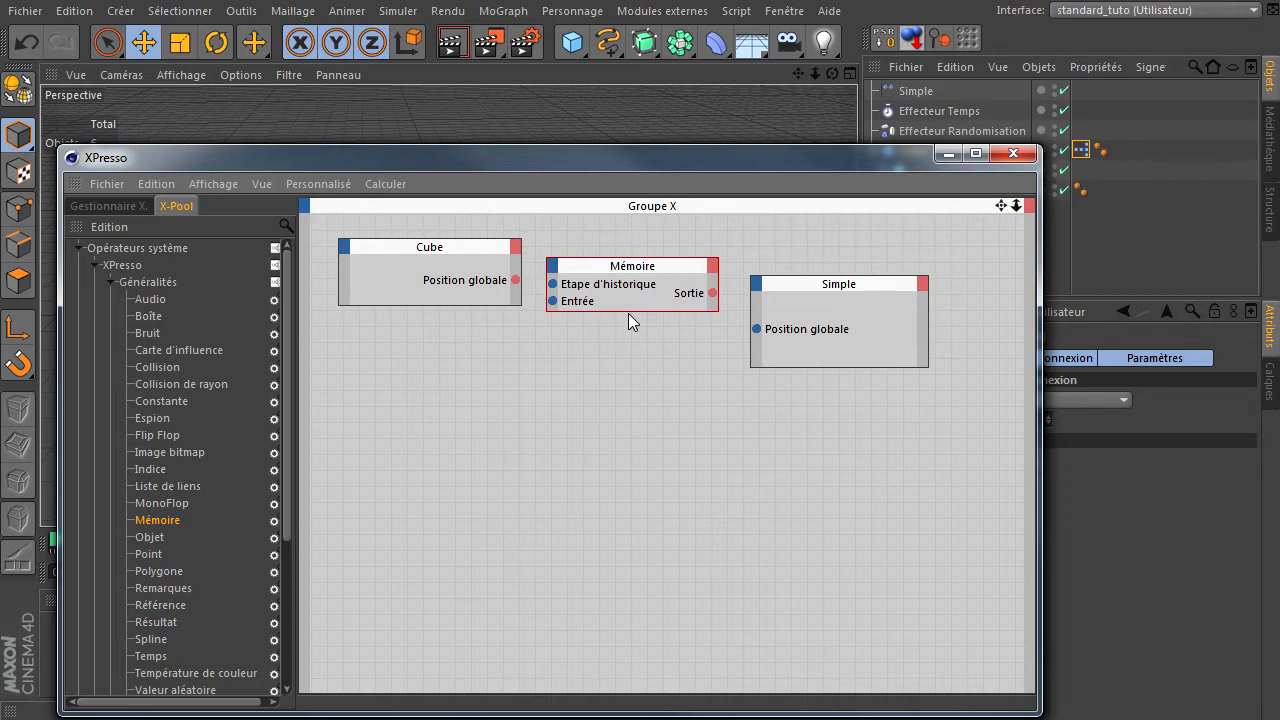
Check the port information of Cube's Position globale output and set the Mémoire node's data type to Vecteur
left_click_drag(810, 163, 569, 114)
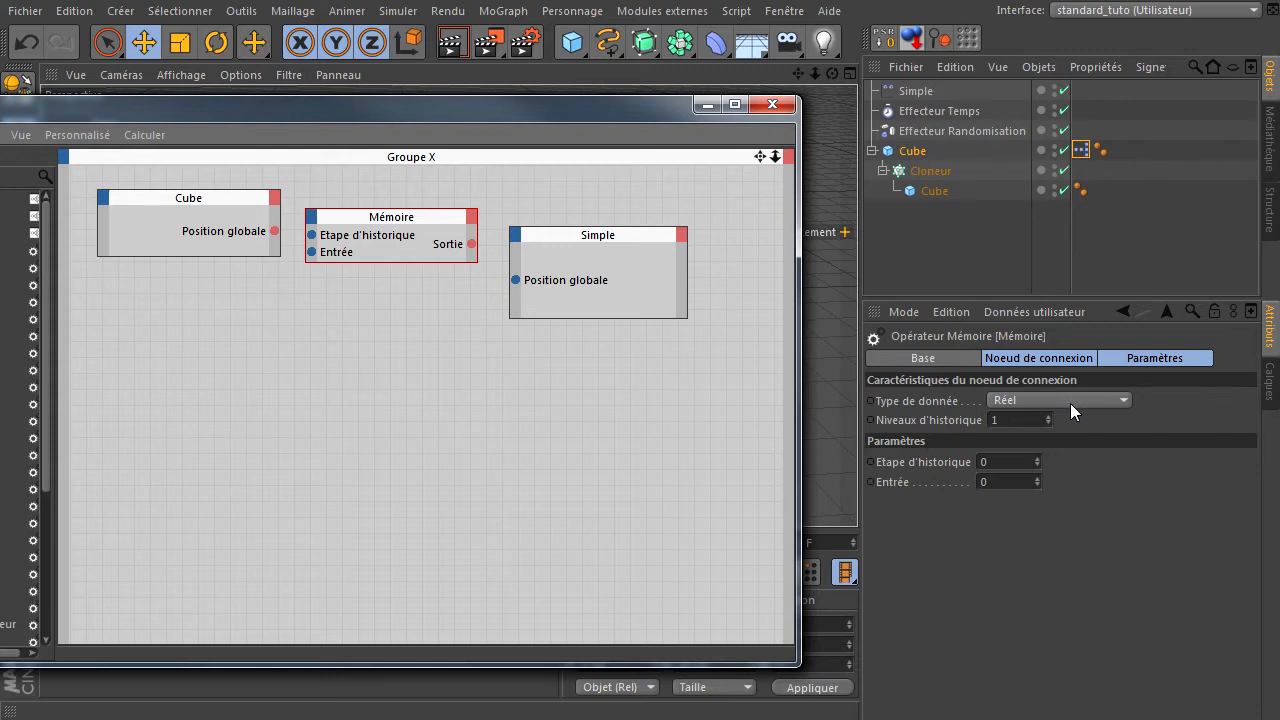
right_click(275, 231)
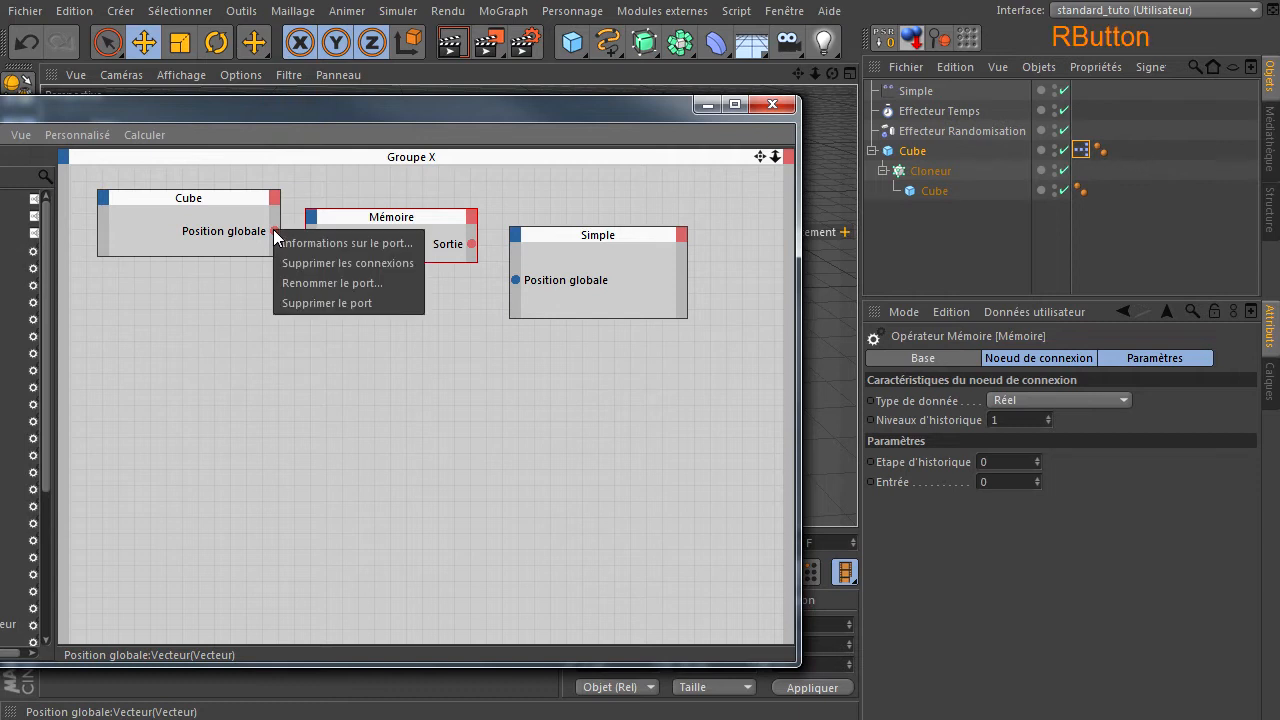
left_click(324, 246)
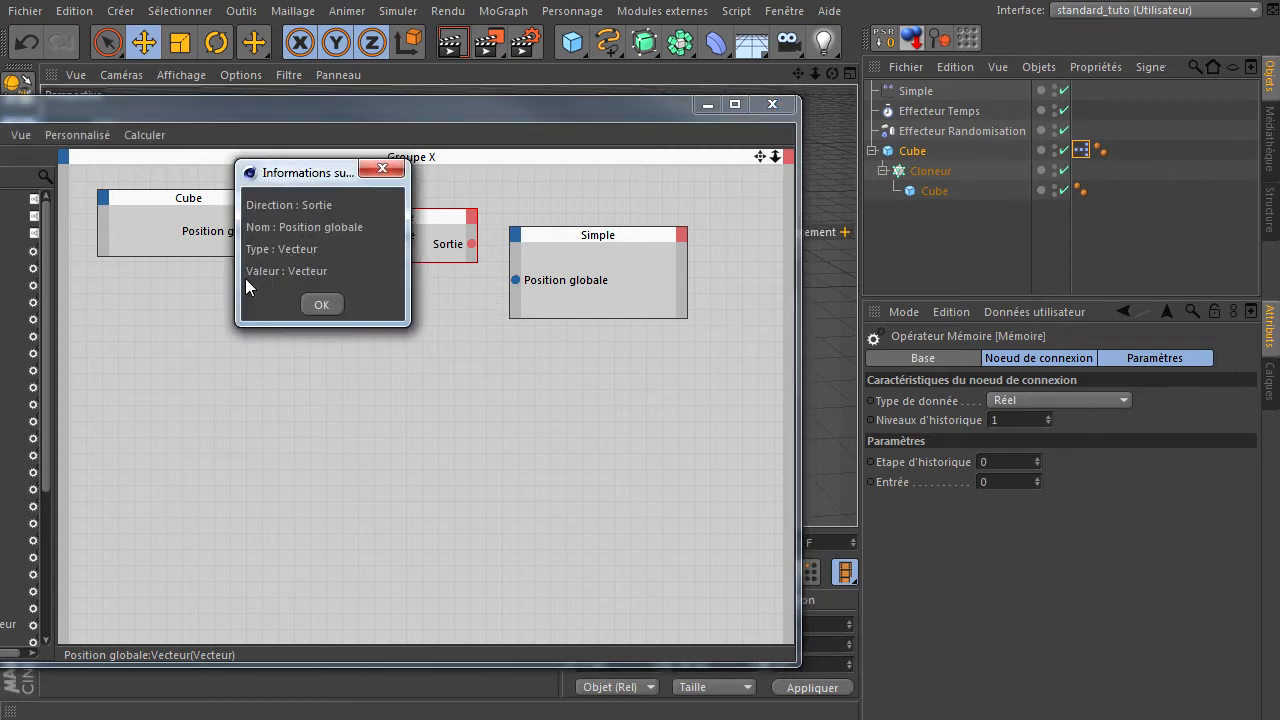
left_click(314, 300)
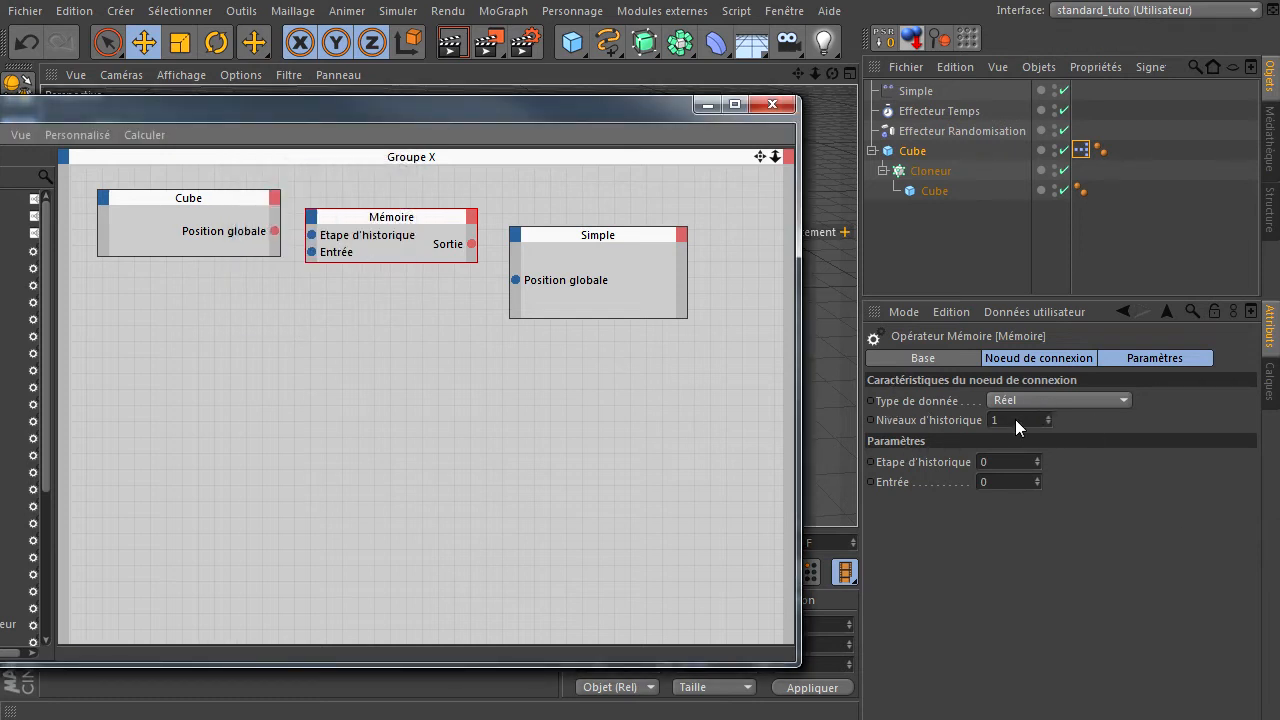
left_click(1066, 401)
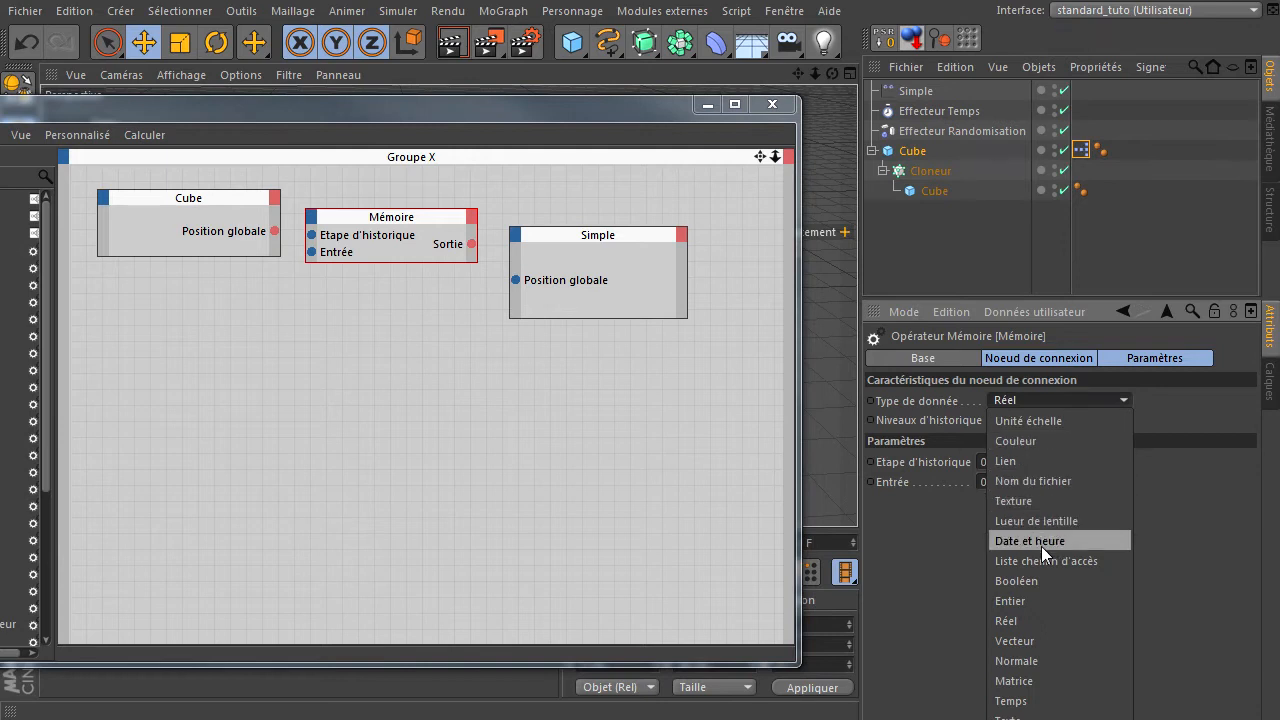
left_click(1013, 641)
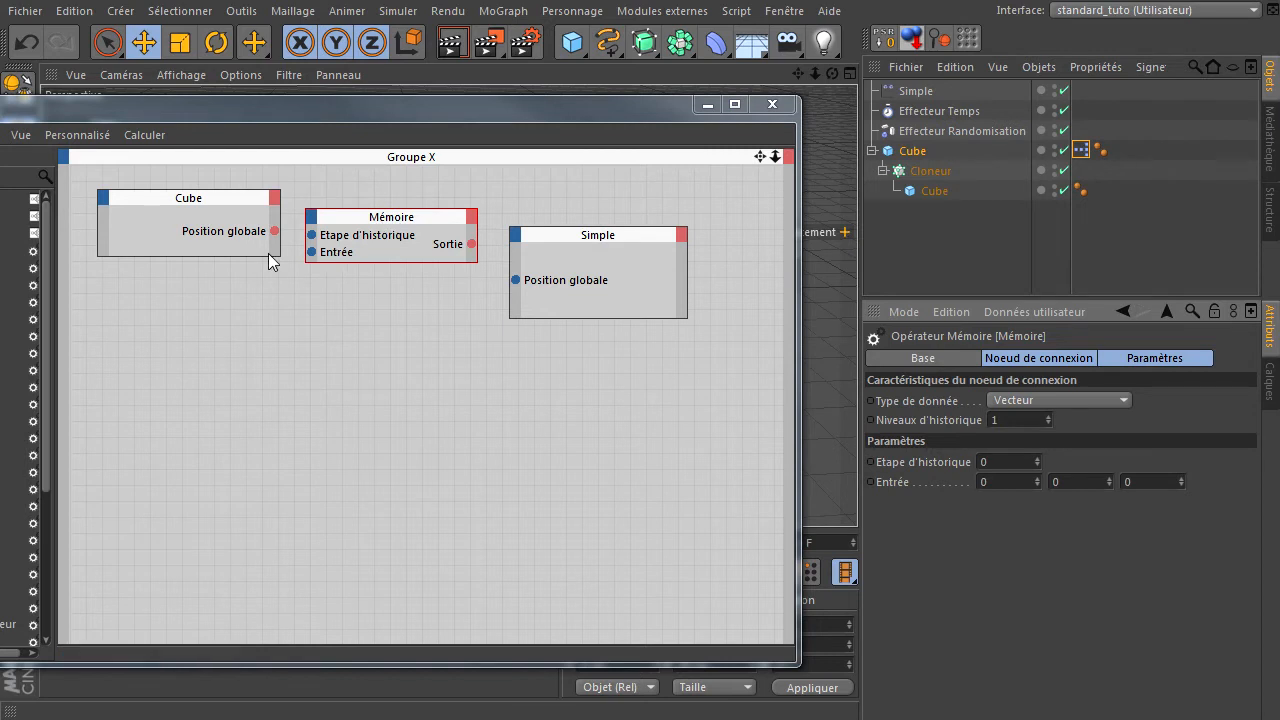
Connect Cube's Position globale to the Mémoire node's Entrée, and its Sortie to Simple's Position globale, aligning the nodes
left_click_drag(208, 199, 209, 218)
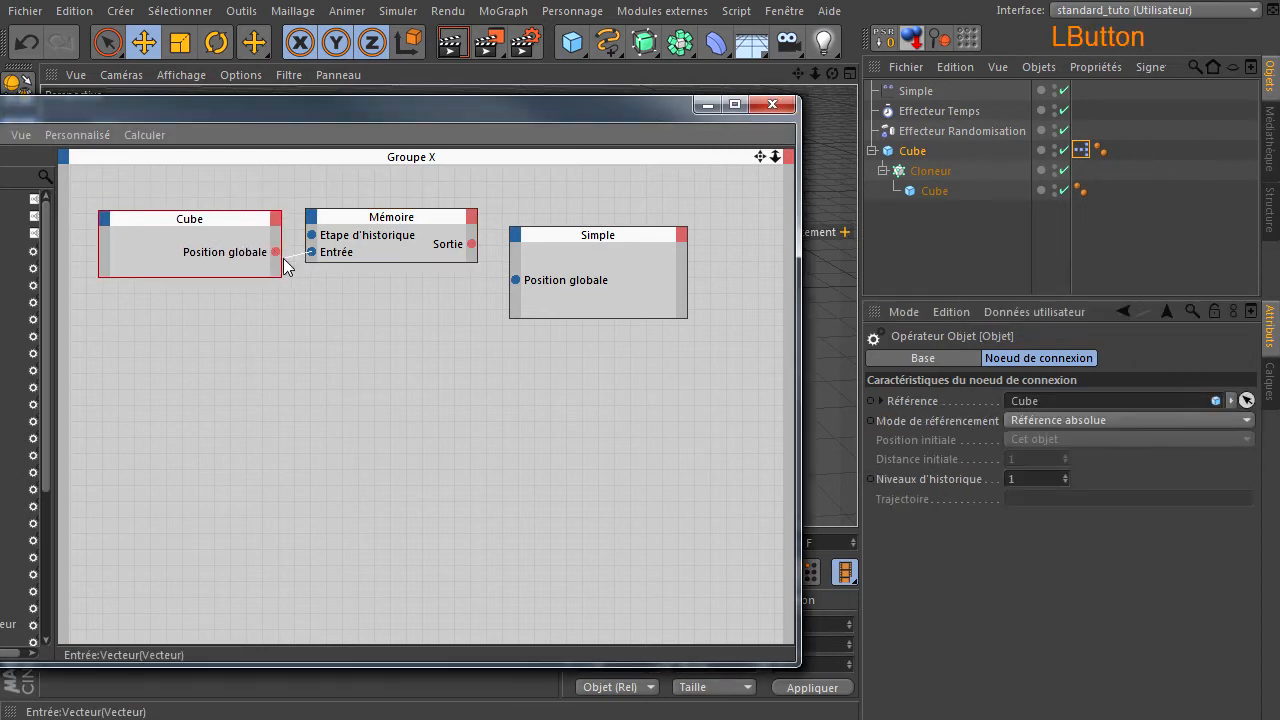
left_click_drag(276, 252, 363, 236)
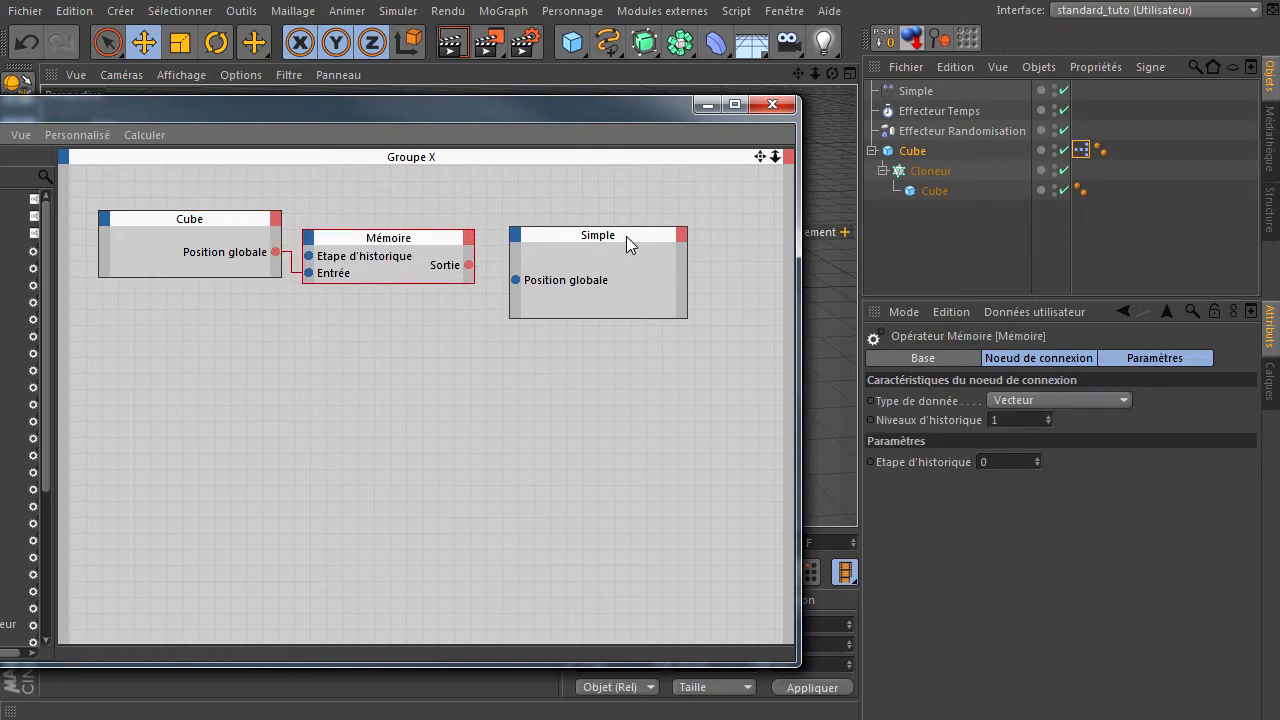
left_click_drag(626, 236, 637, 207)
left_click_drag(468, 267, 528, 251)
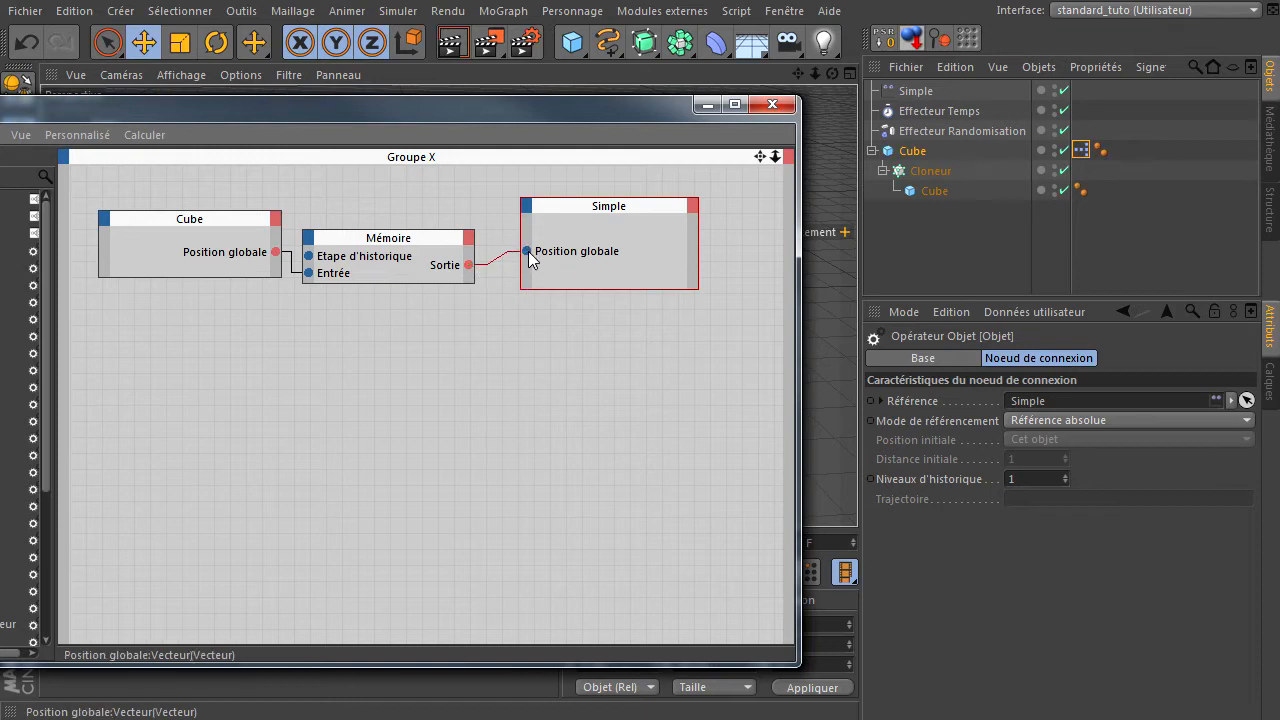
left_click_drag(611, 207, 611, 243)
Move the XPresso editor out of the way, test-move the tall cube in the viewport and reset it to the origin
left_click_drag(471, 111, 1279, 226)
left_click(906, 150)
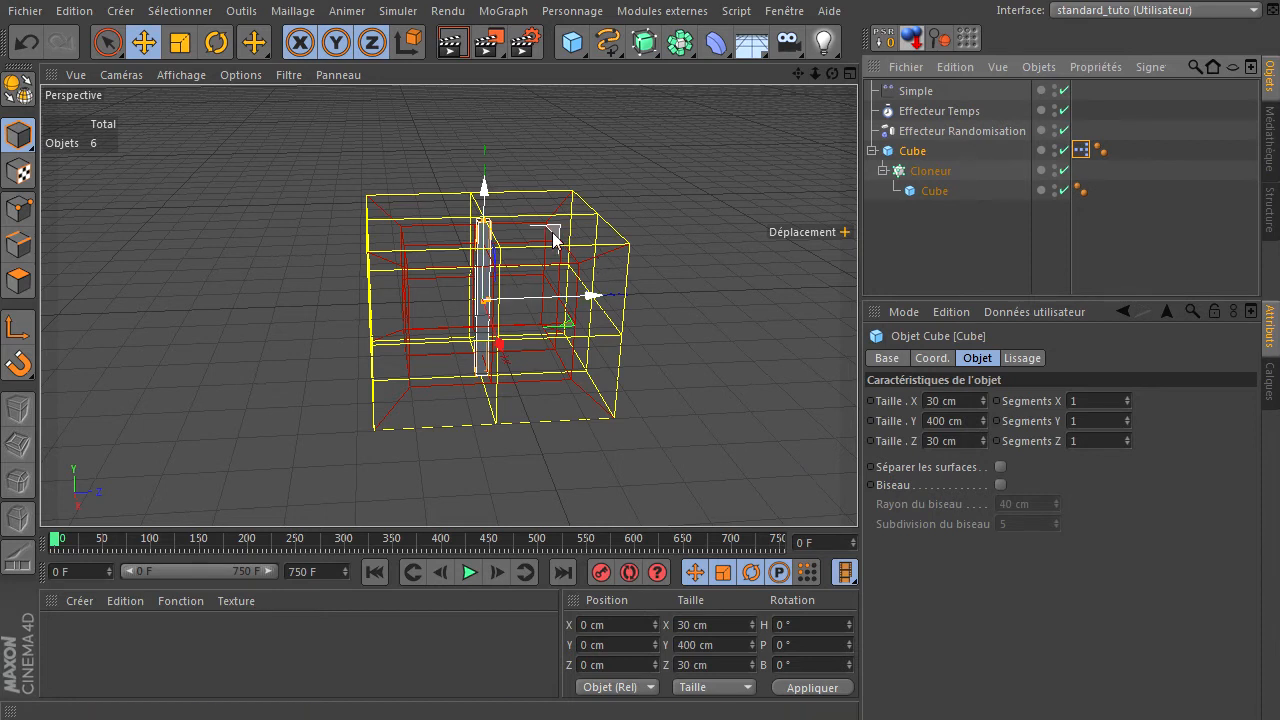
left_click_drag(557, 234, 591, 195)
left_click(885, 38)
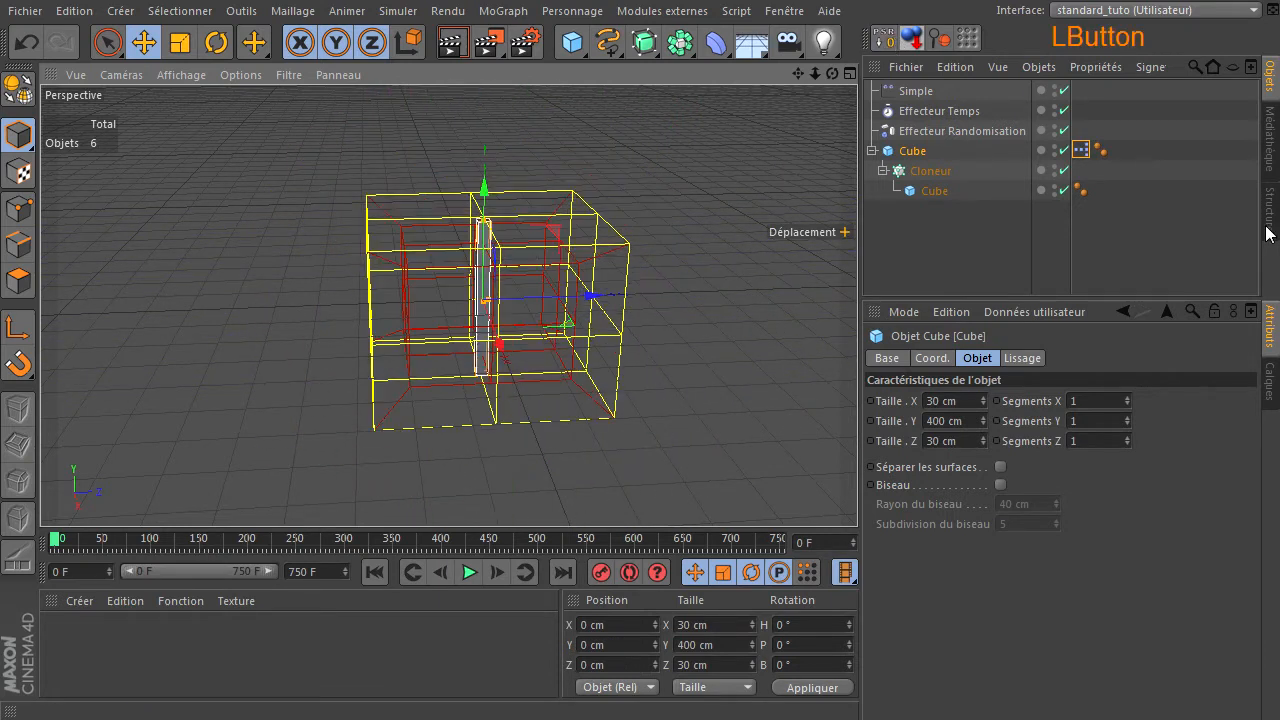
Reopen the tall cube's XPresso graph and set the Mémoire node's Niveaux d'historique to 21
double_click(1081, 150)
left_click_drag(1123, 250, 454, 80)
left_click(627, 210)
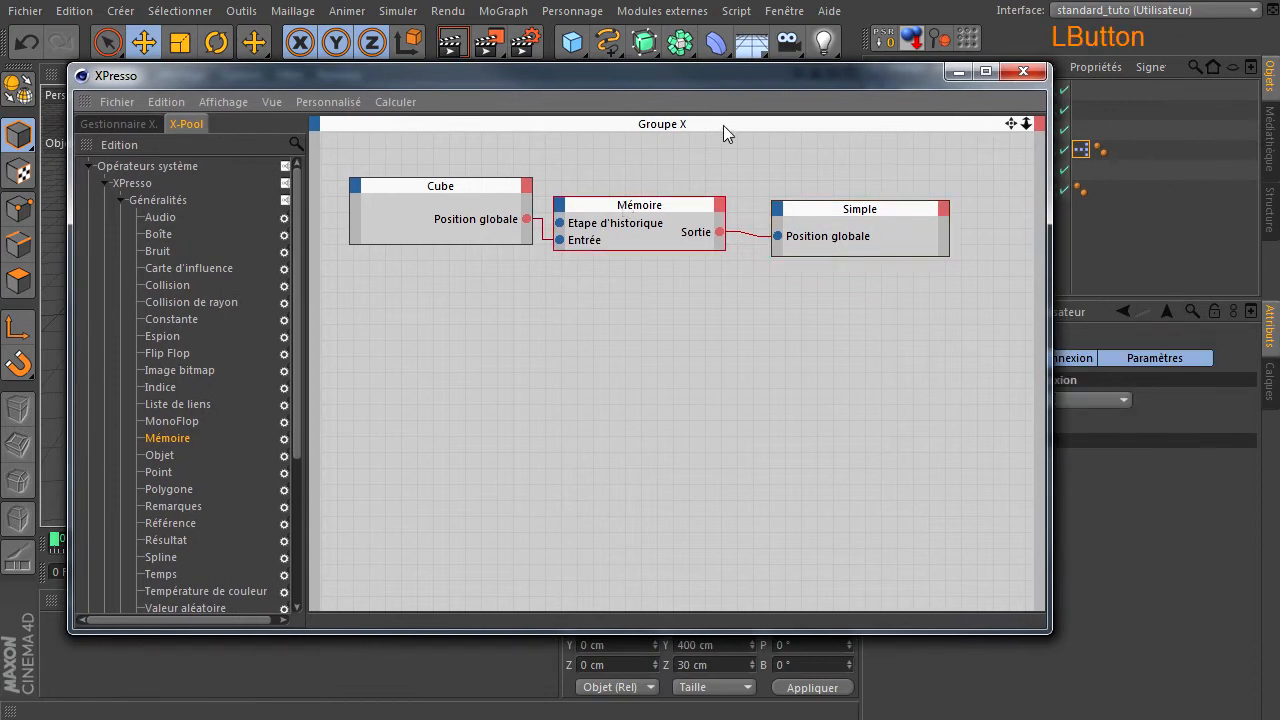
left_click_drag(748, 78, 489, 53)
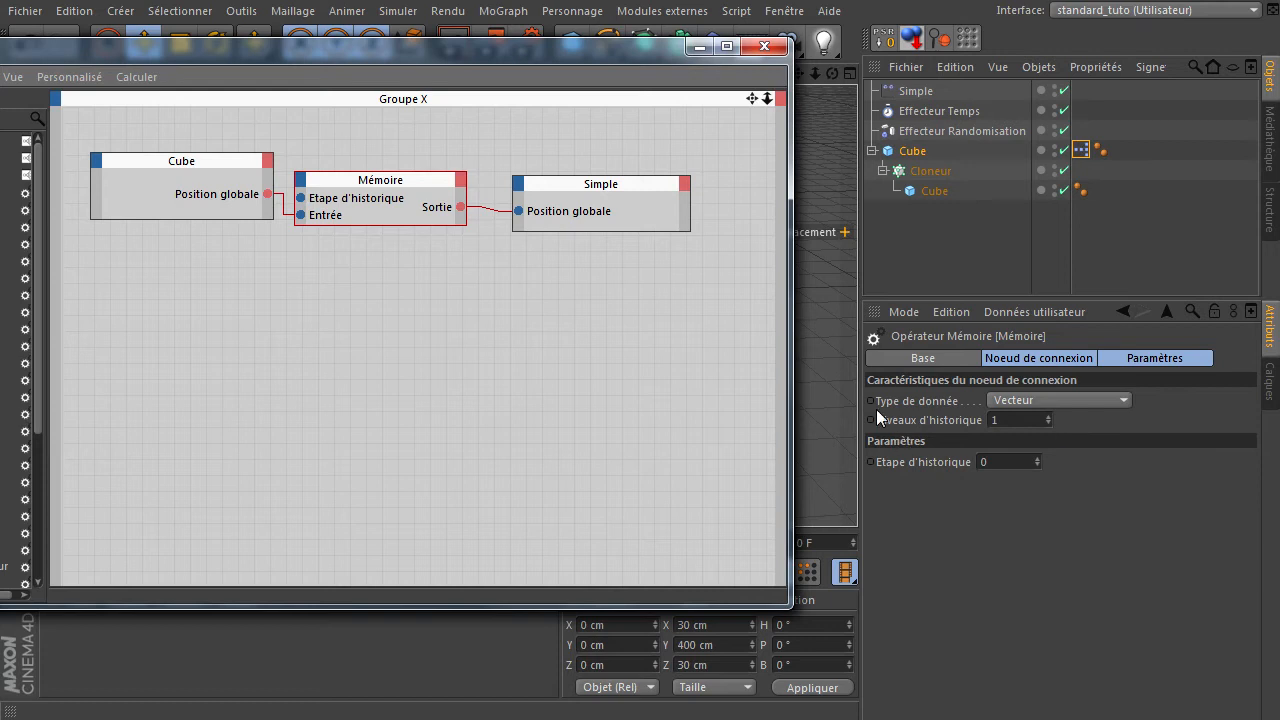
left_click(1018, 419)
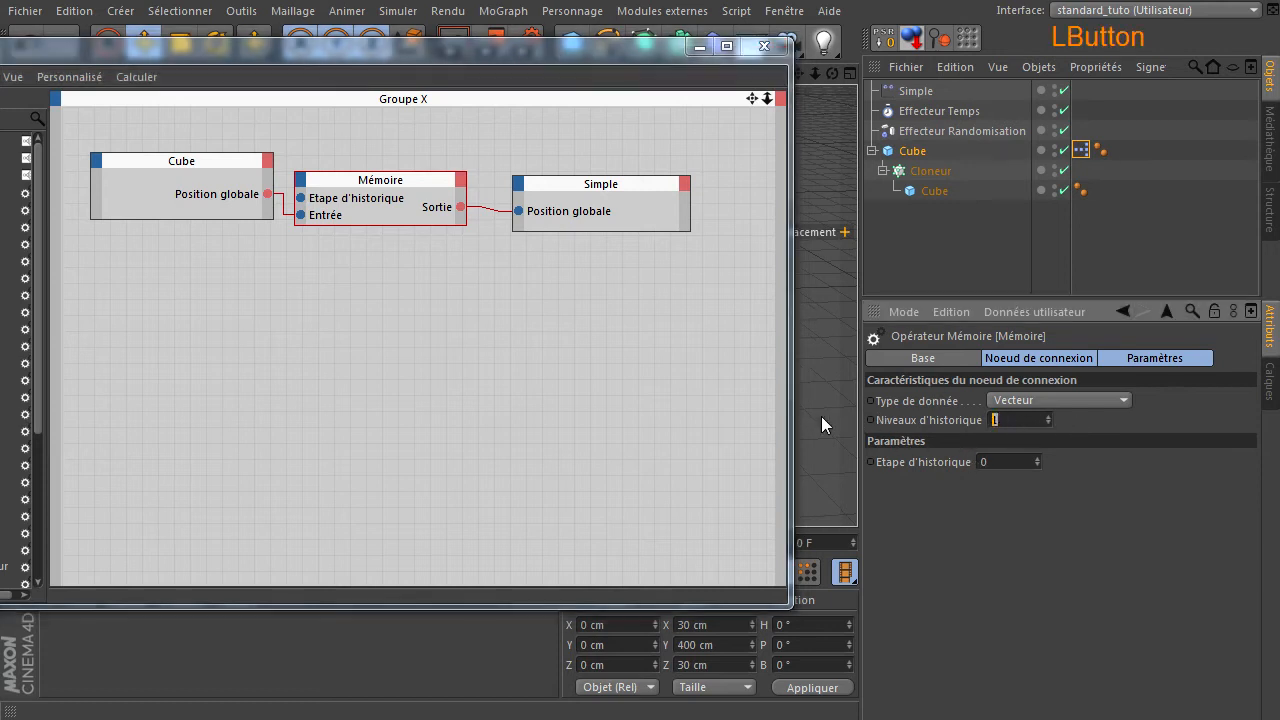
type("21")
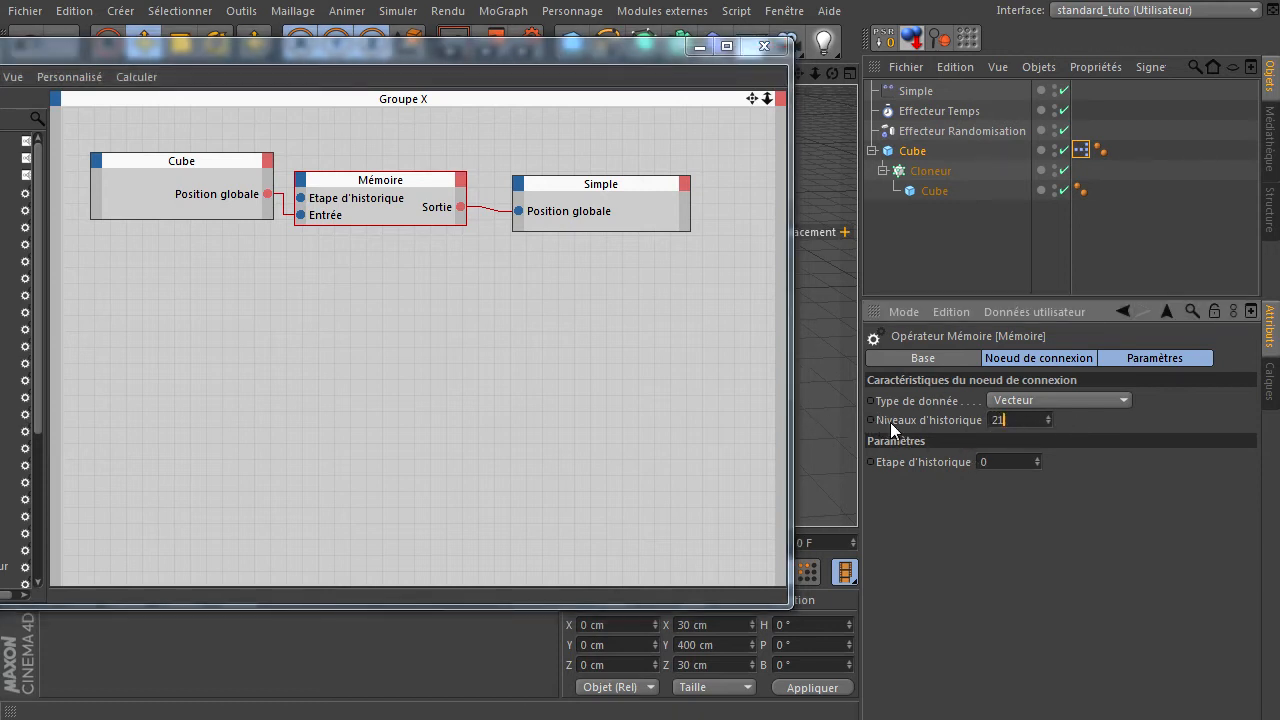
left_click(994, 572)
Shorten the XPresso editor window and set the Mémoire node's Etape d'historique to 20
left_click_drag(518, 607, 561, 469)
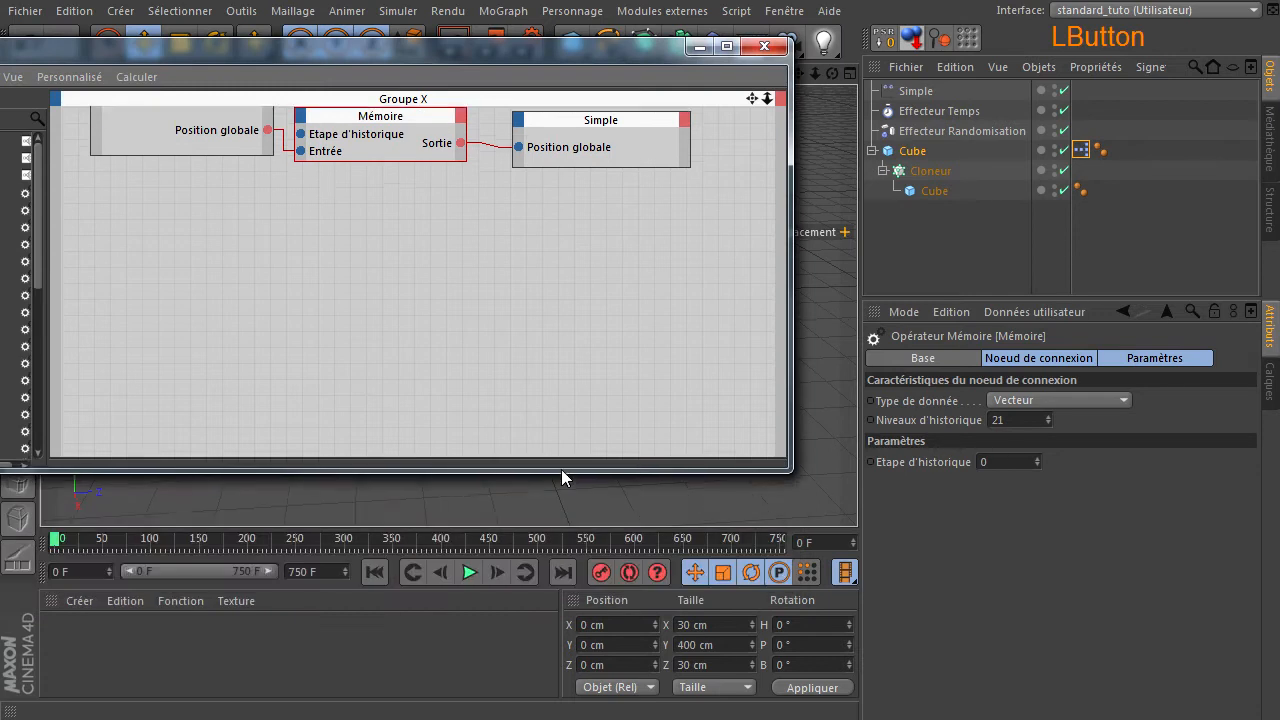
left_click_drag(752, 98, 754, 177)
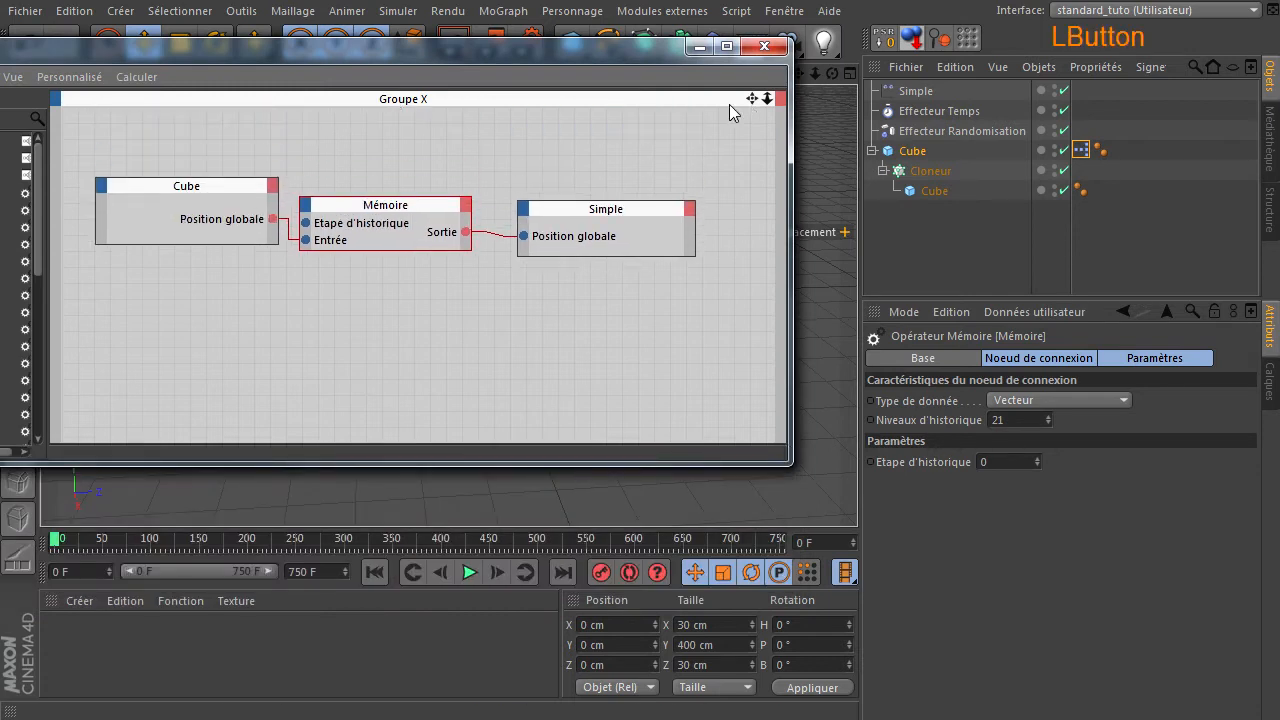
left_click(995, 465)
type("20")
left_click(965, 482)
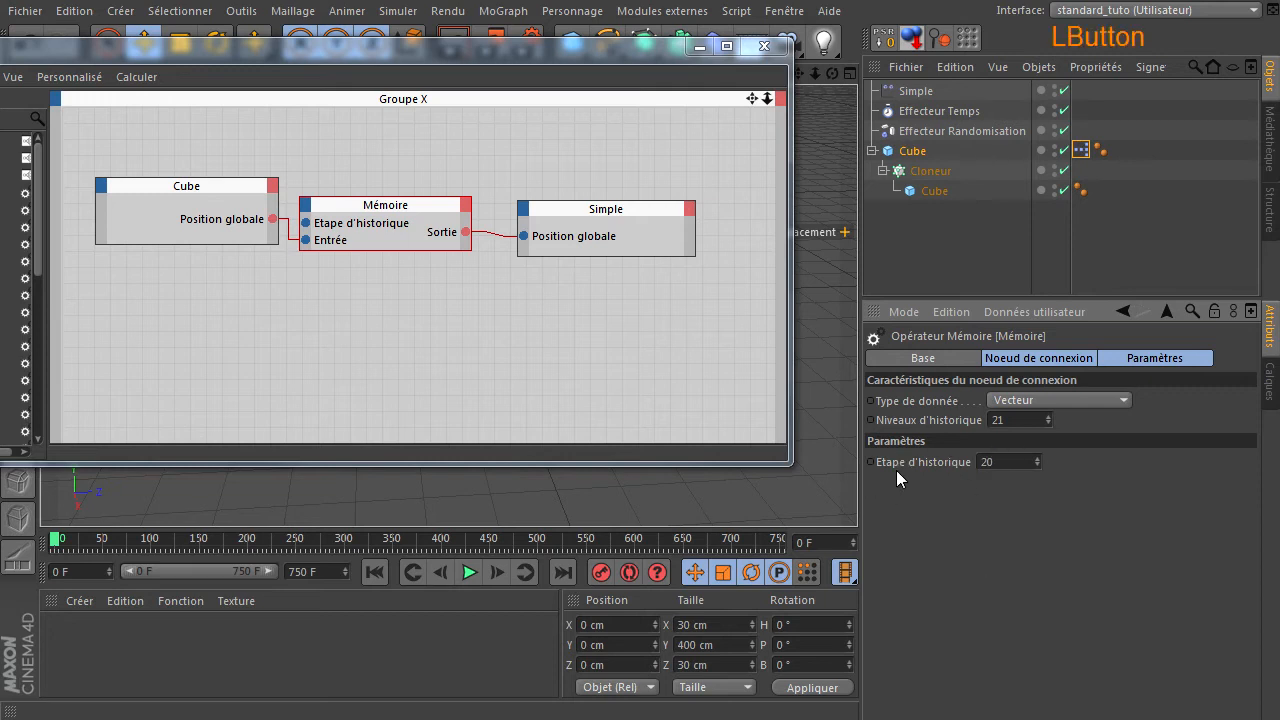
Try to set the Mémoire node's Etape d'historique to 21
left_click(1023, 420)
left_click(1012, 464)
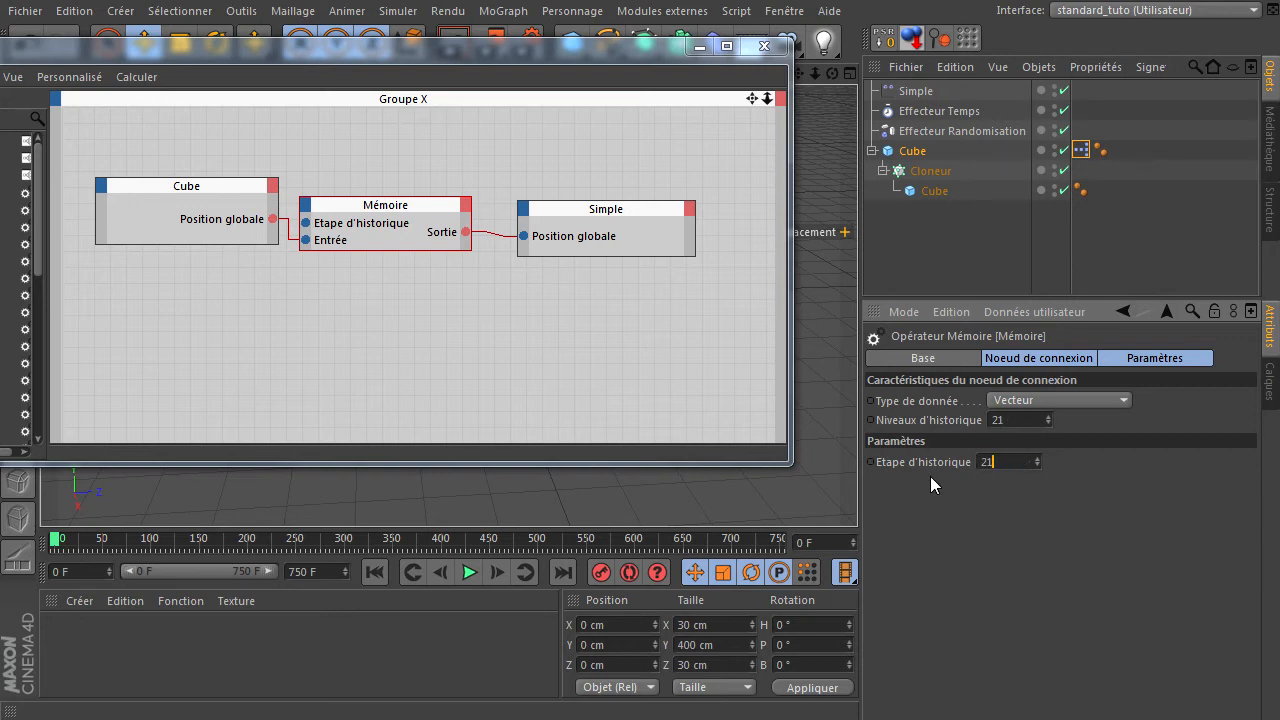
key("Return")
Reposition the Cube and Simple nodes around the Mémoire node and close the XPresso editor
left_click_drag(180, 194, 160, 181)
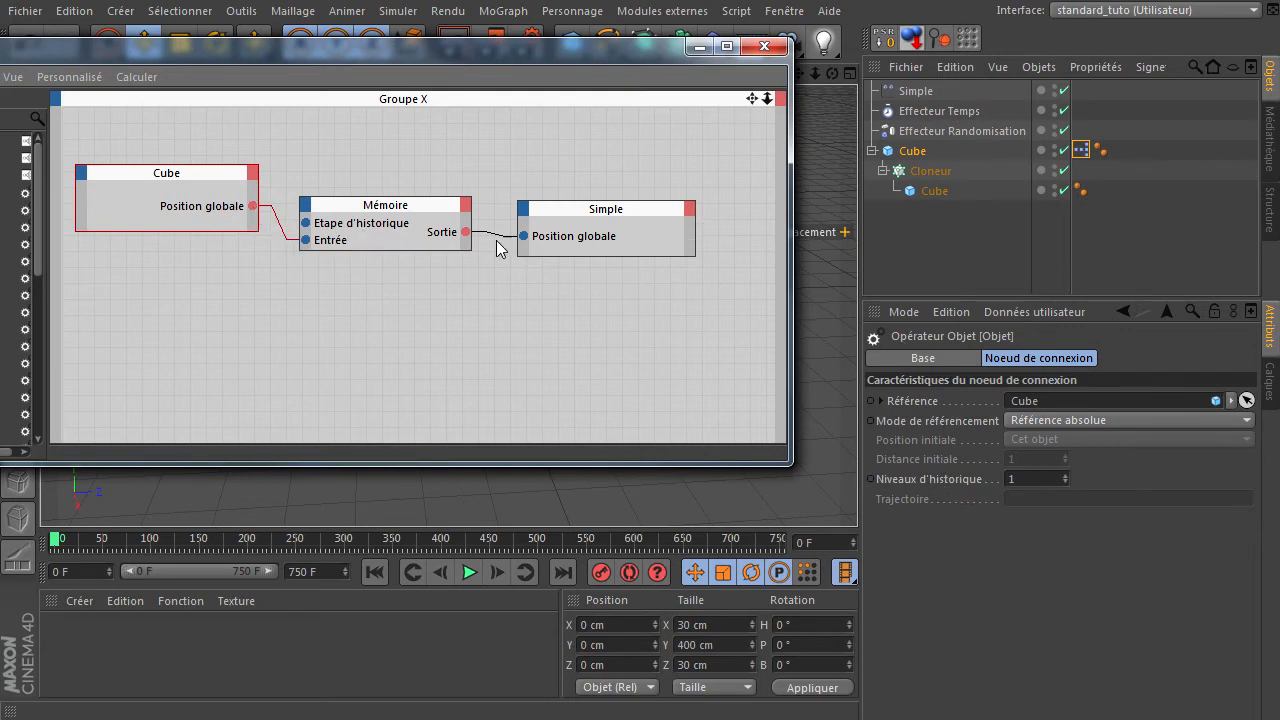
left_click(410, 204)
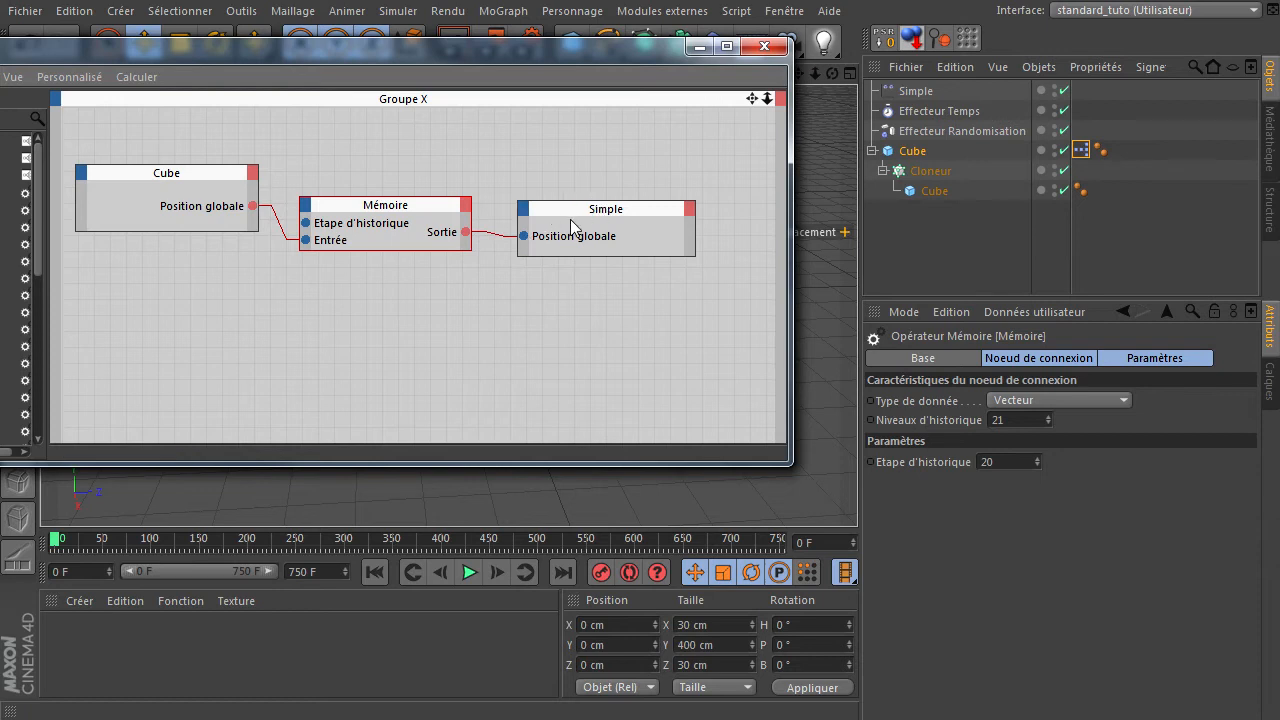
left_click_drag(583, 211, 570, 230)
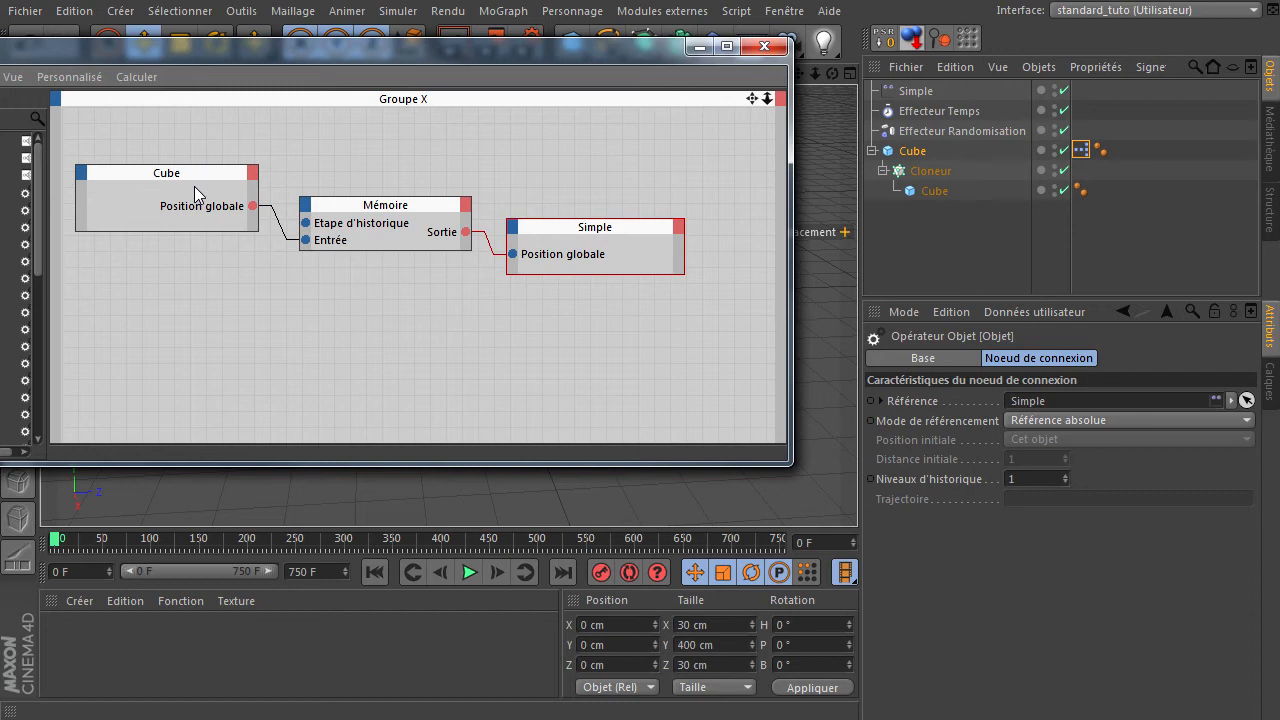
left_click_drag(283, 55, 591, 191)
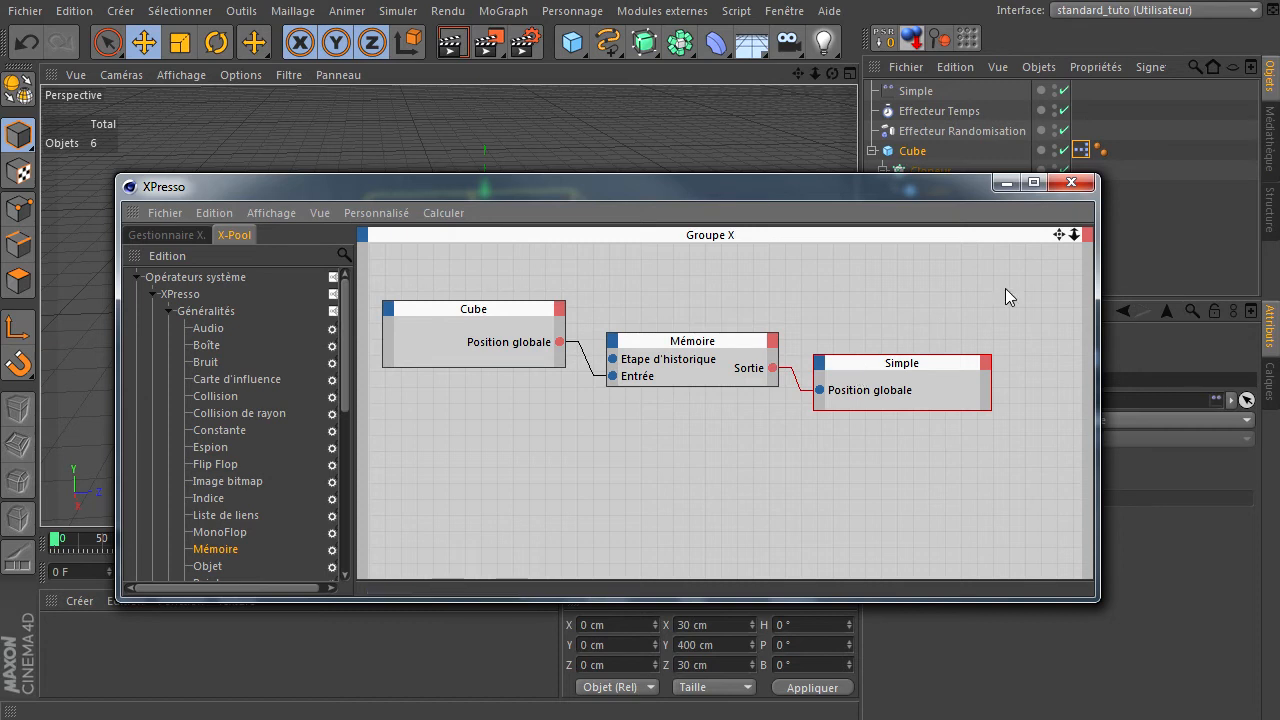
left_click(1071, 183)
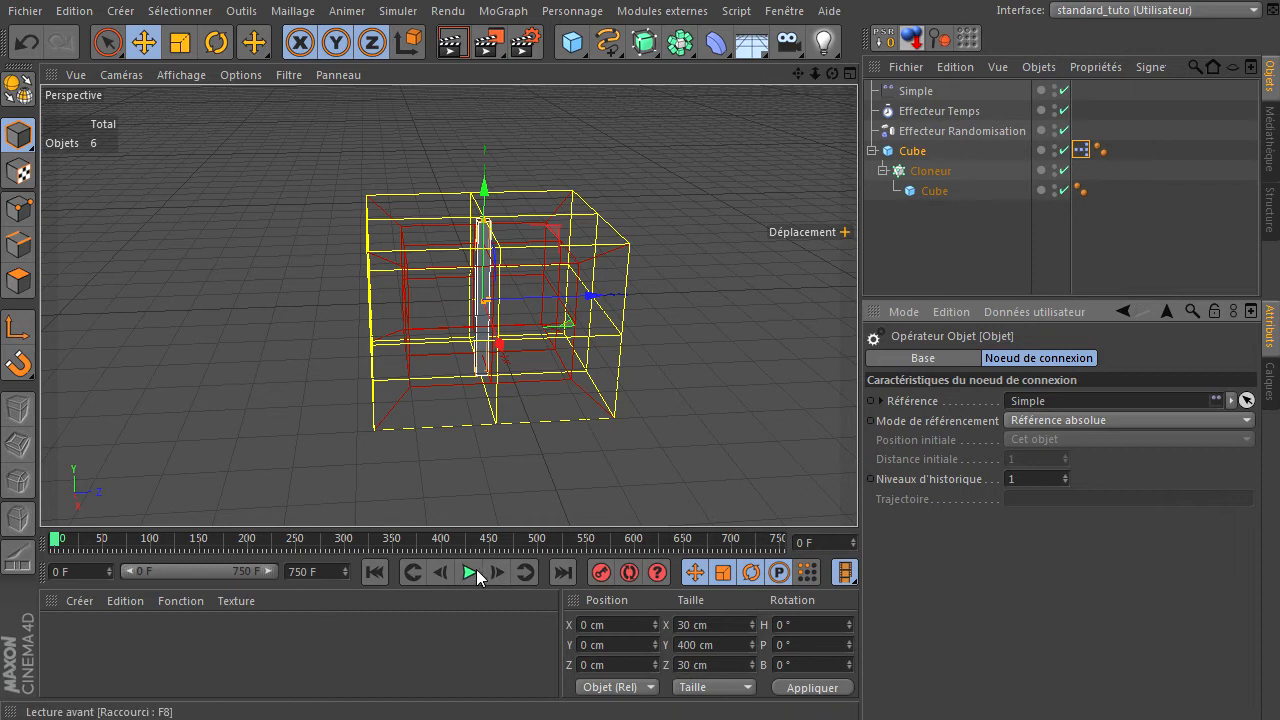
Test-move the tall cube before and during animation playback, ending at about Y 28 cm, Z -930 cm
left_click(914, 151)
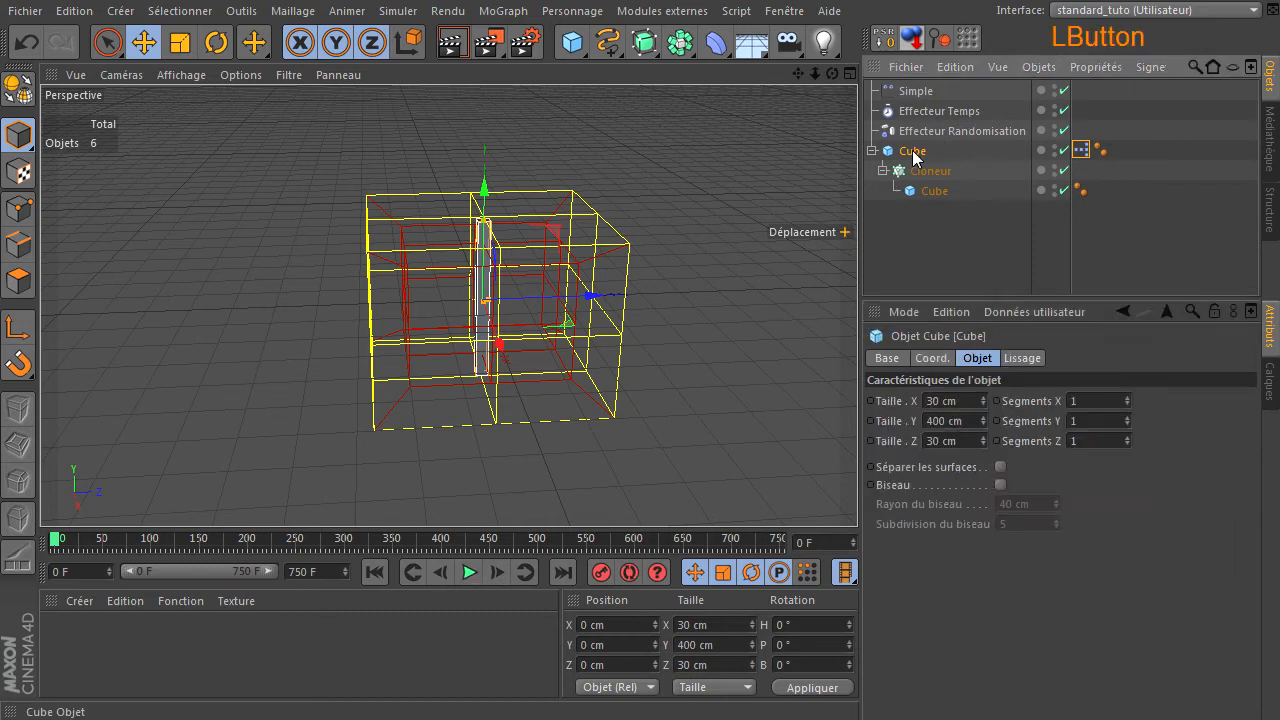
scroll(576, 238, "down", 1)
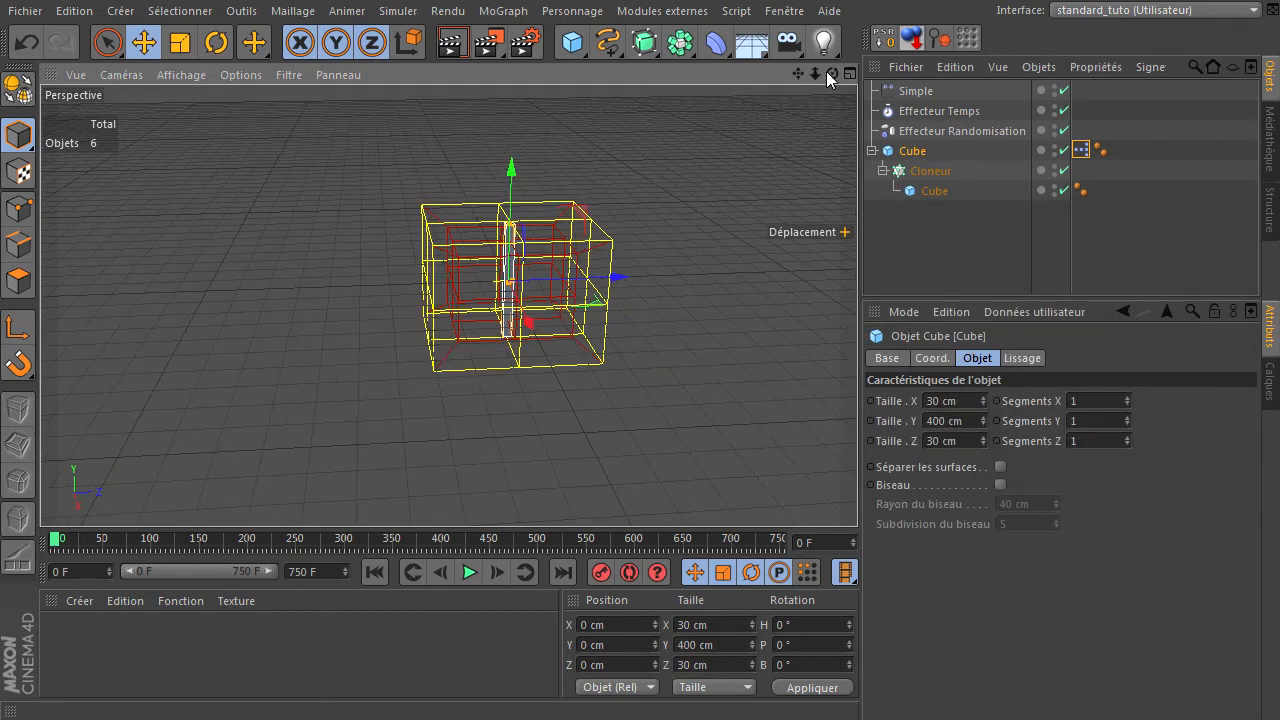
left_click_drag(831, 73, 828, 74)
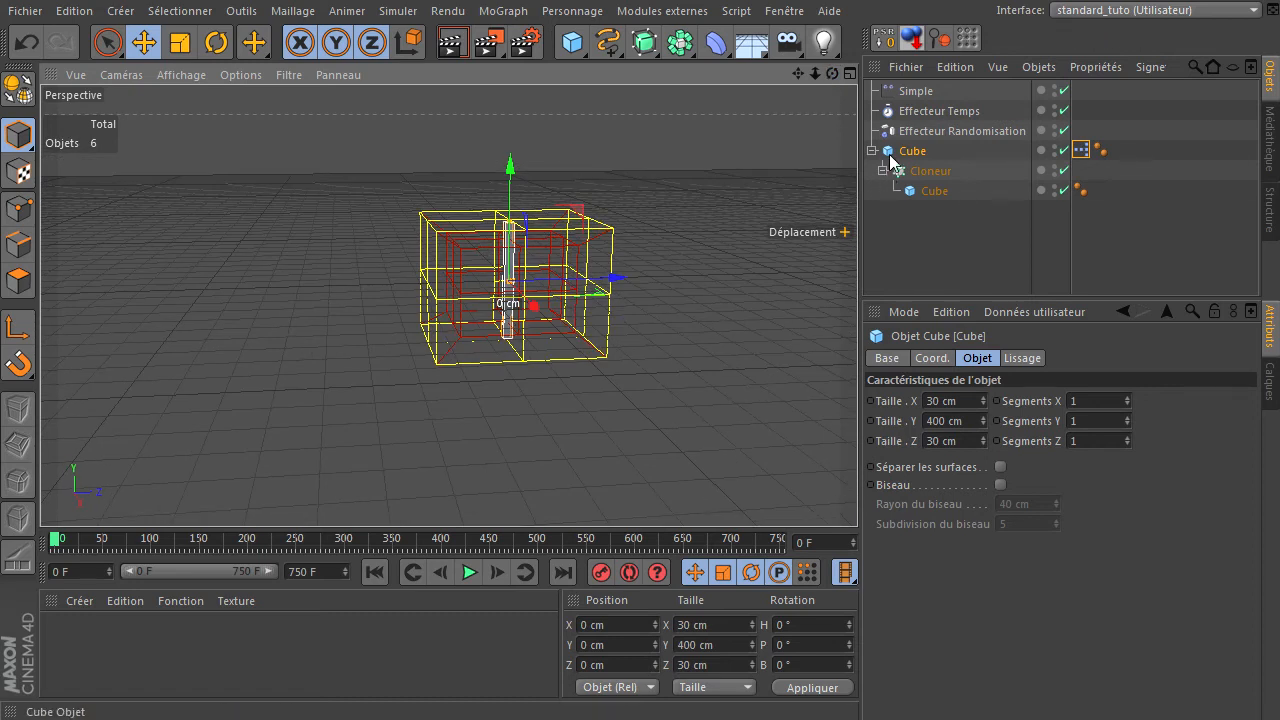
left_click_drag(577, 214, 391, 265)
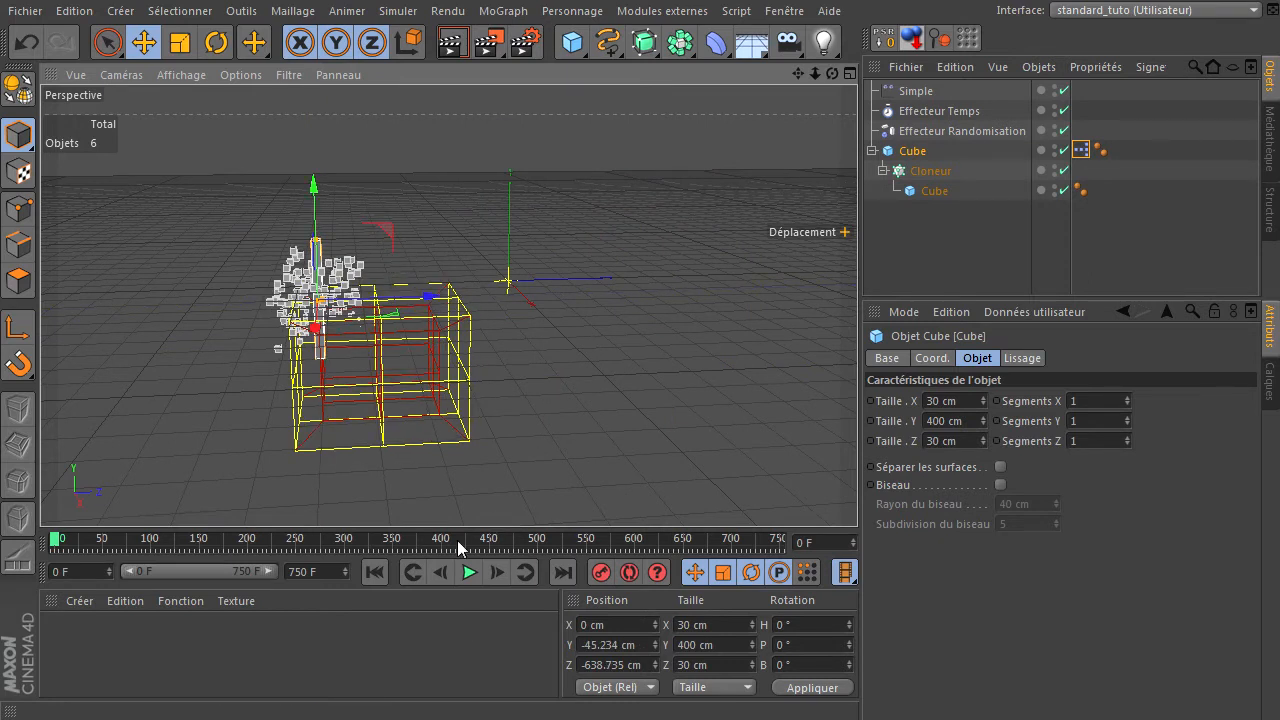
left_click(469, 572)
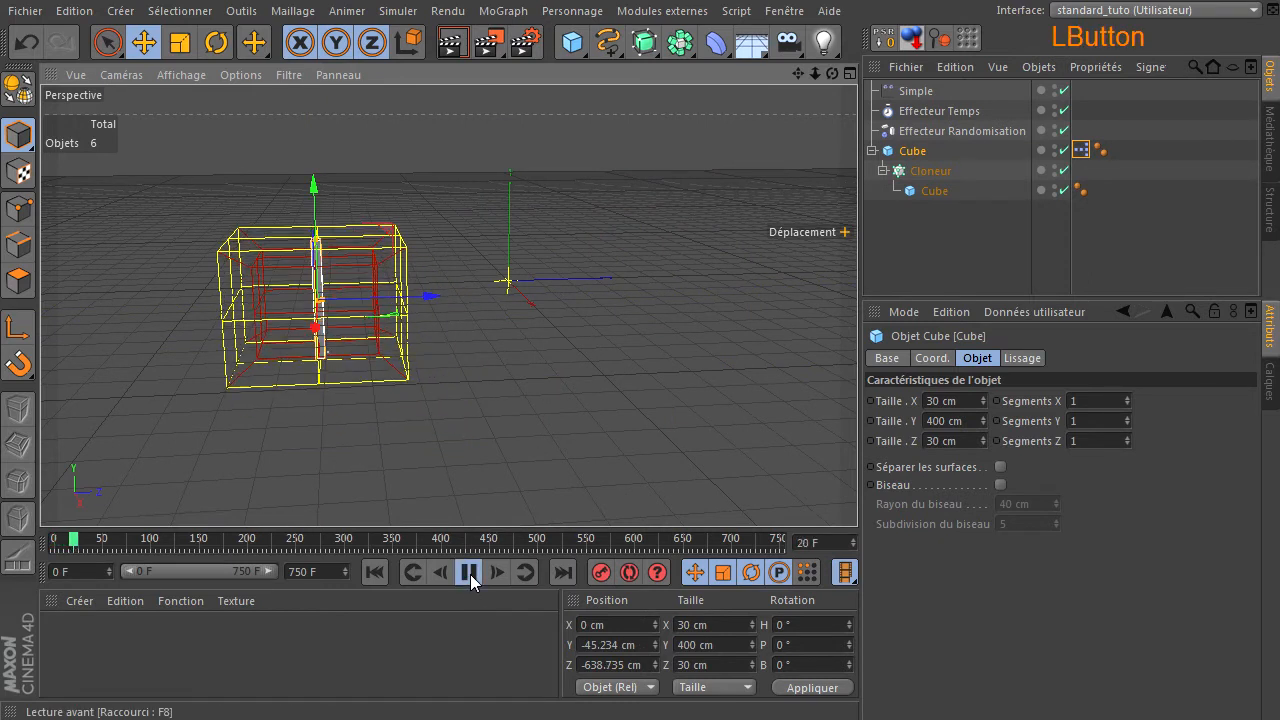
left_click_drag(386, 240, 477, 175)
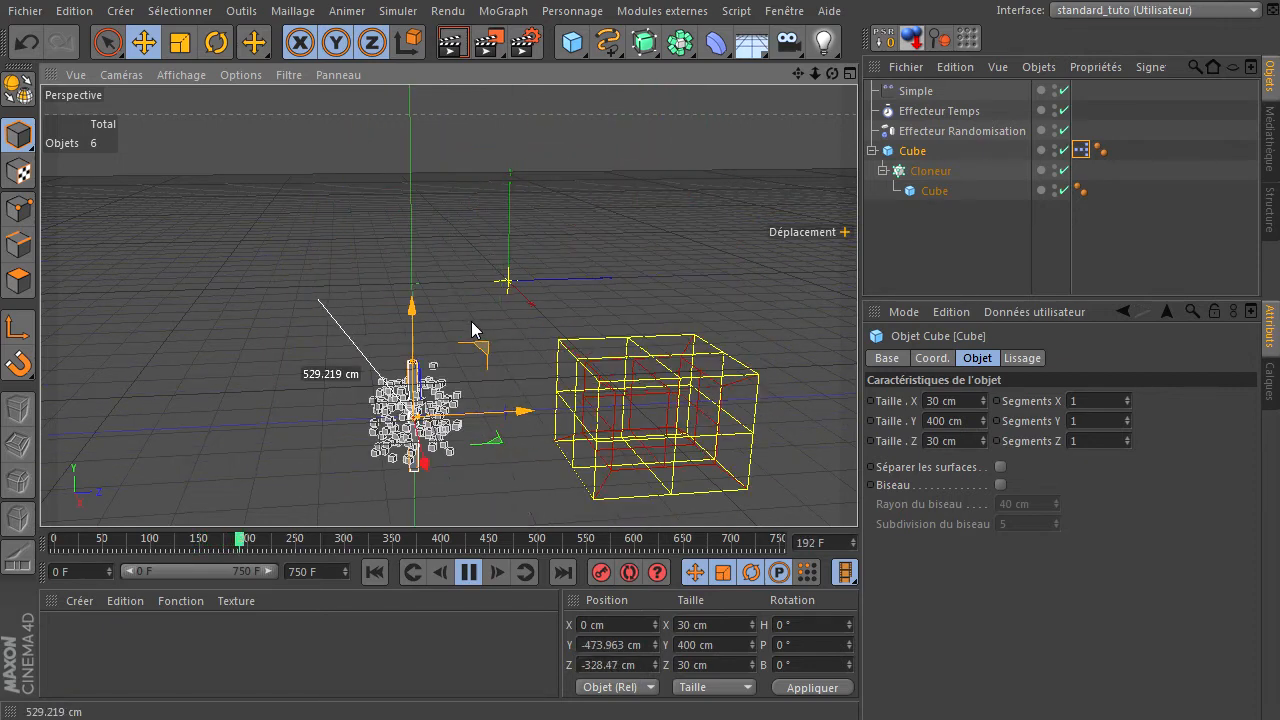
left_click_drag(527, 160, 332, 296)
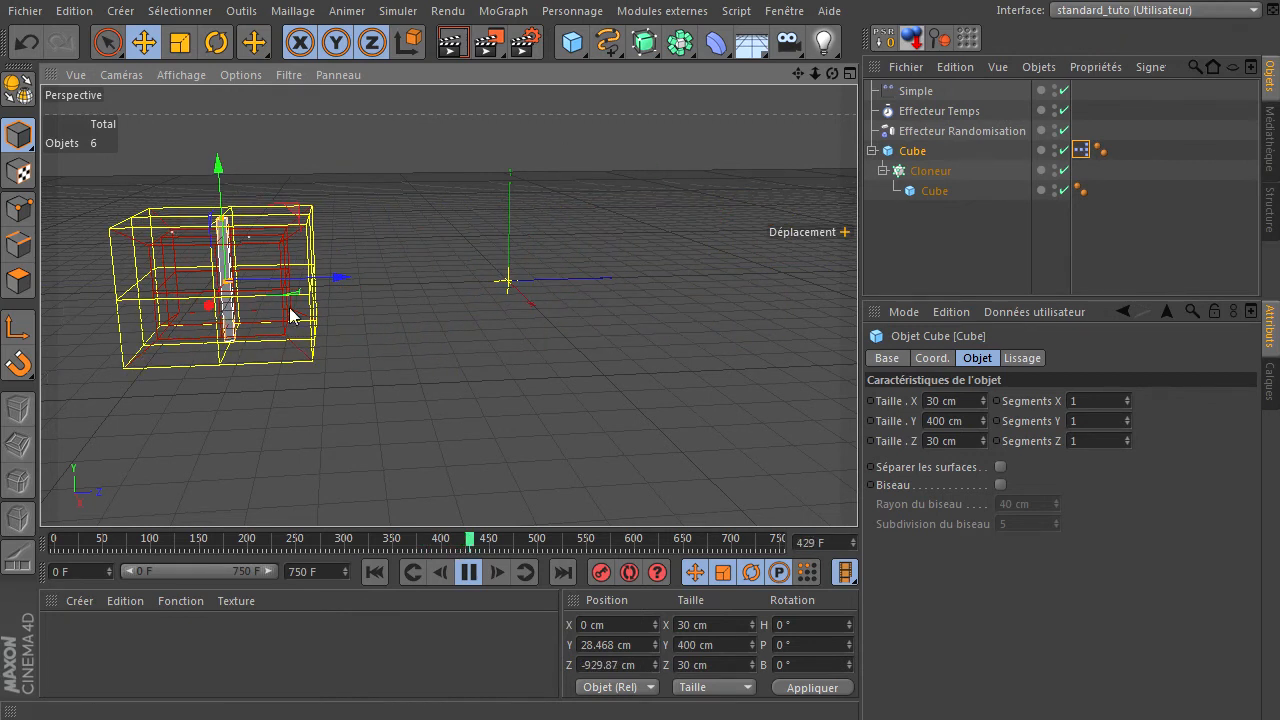
Stop the playback and review the settings of the tall cube, the cloned cube, the Cloneur and the three effectors
left_click(468, 572)
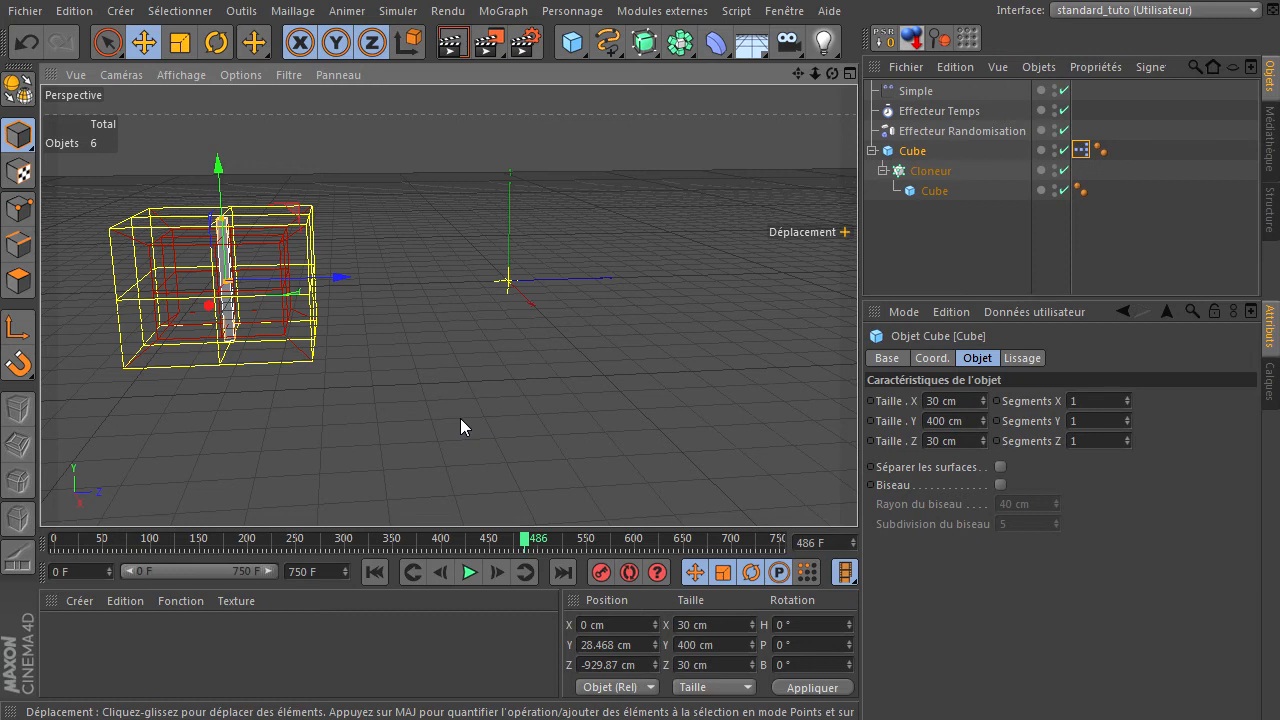
left_click(921, 156)
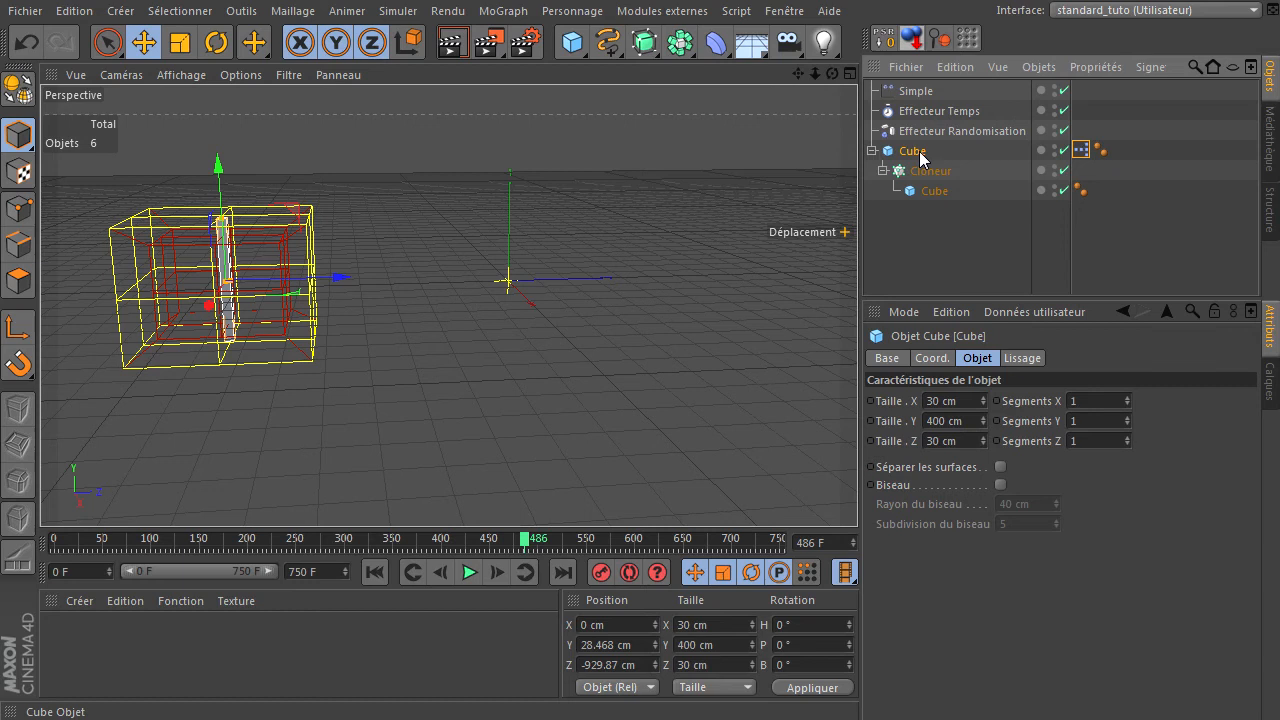
left_click(943, 191)
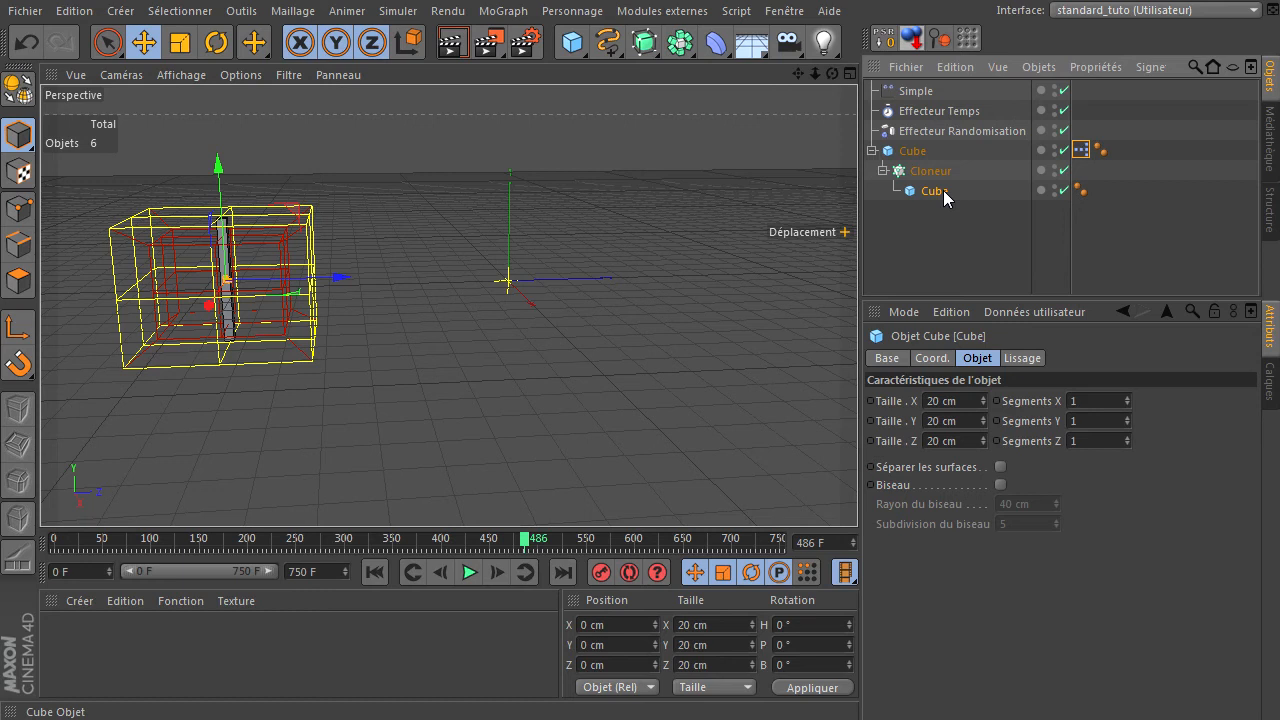
left_click(912, 150)
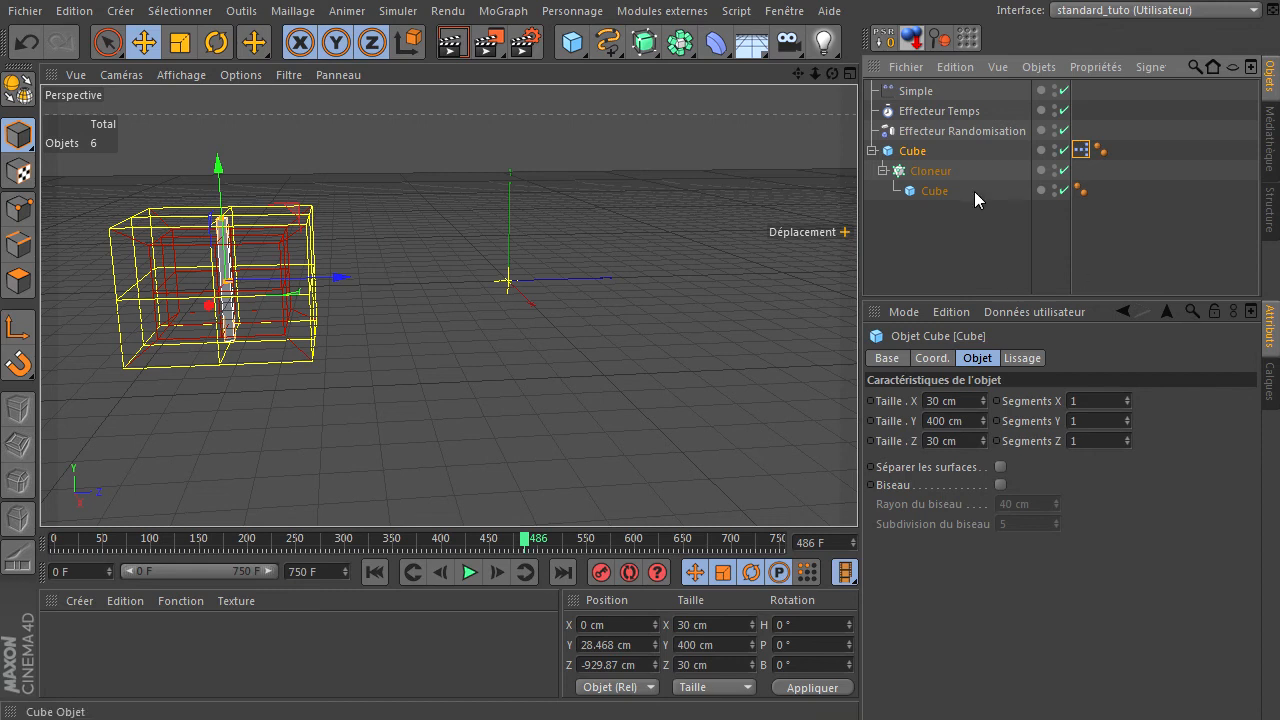
left_click(924, 193)
left_click(925, 175)
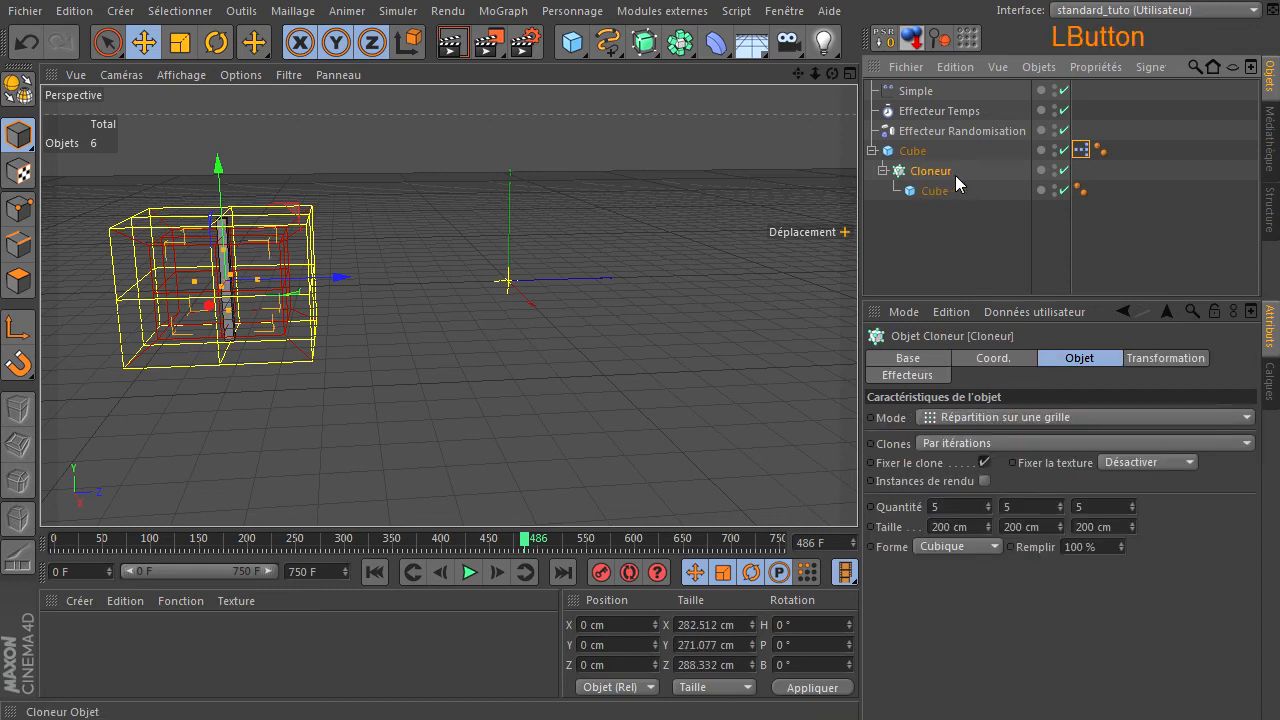
left_click(962, 133)
left_click(961, 115)
left_click(918, 91)
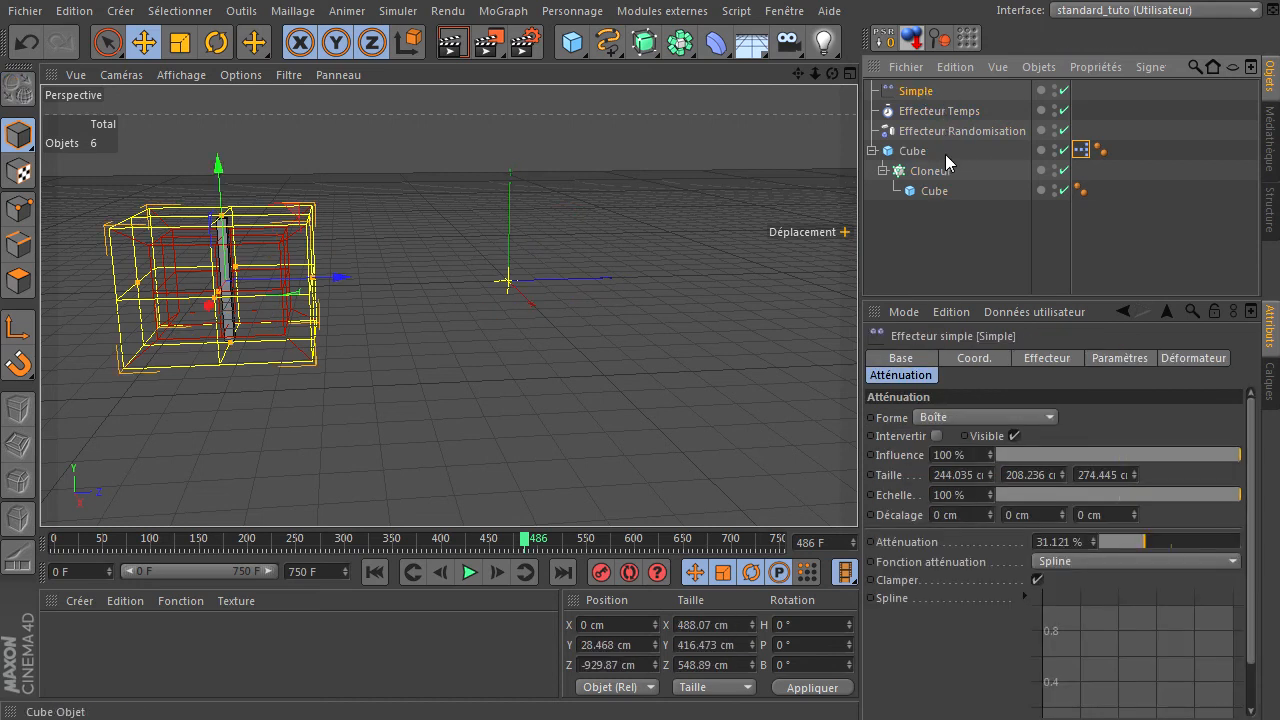
Turn off editor and render visibility for Simple, Effecteur Temps and Effecteur Randomisation, and clear the selection
left_click(1061, 90)
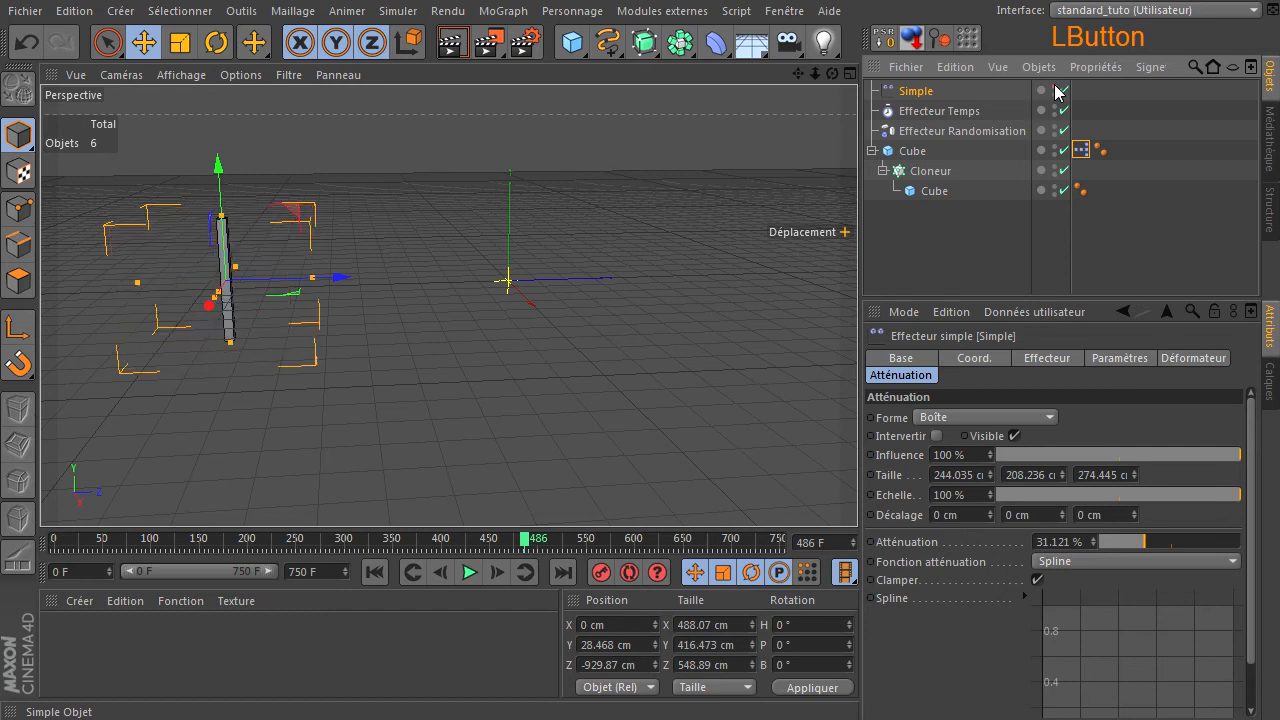
double_click(1054, 108)
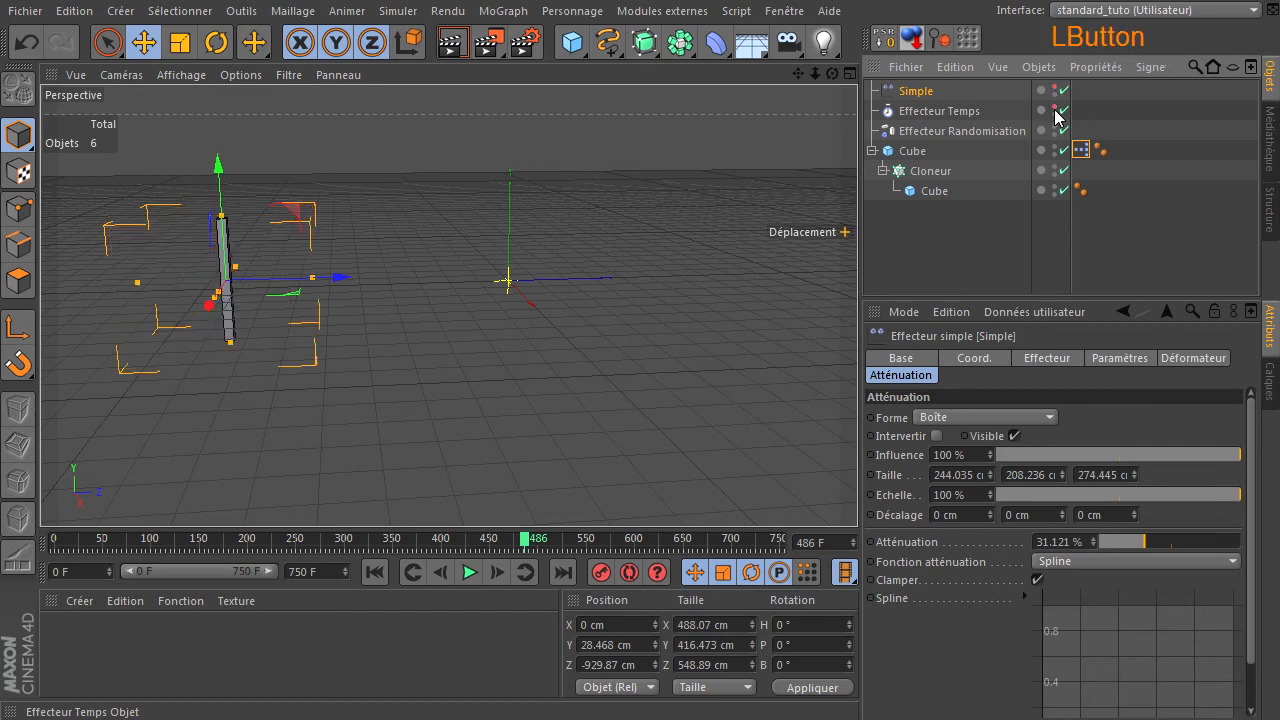
double_click(1054, 128)
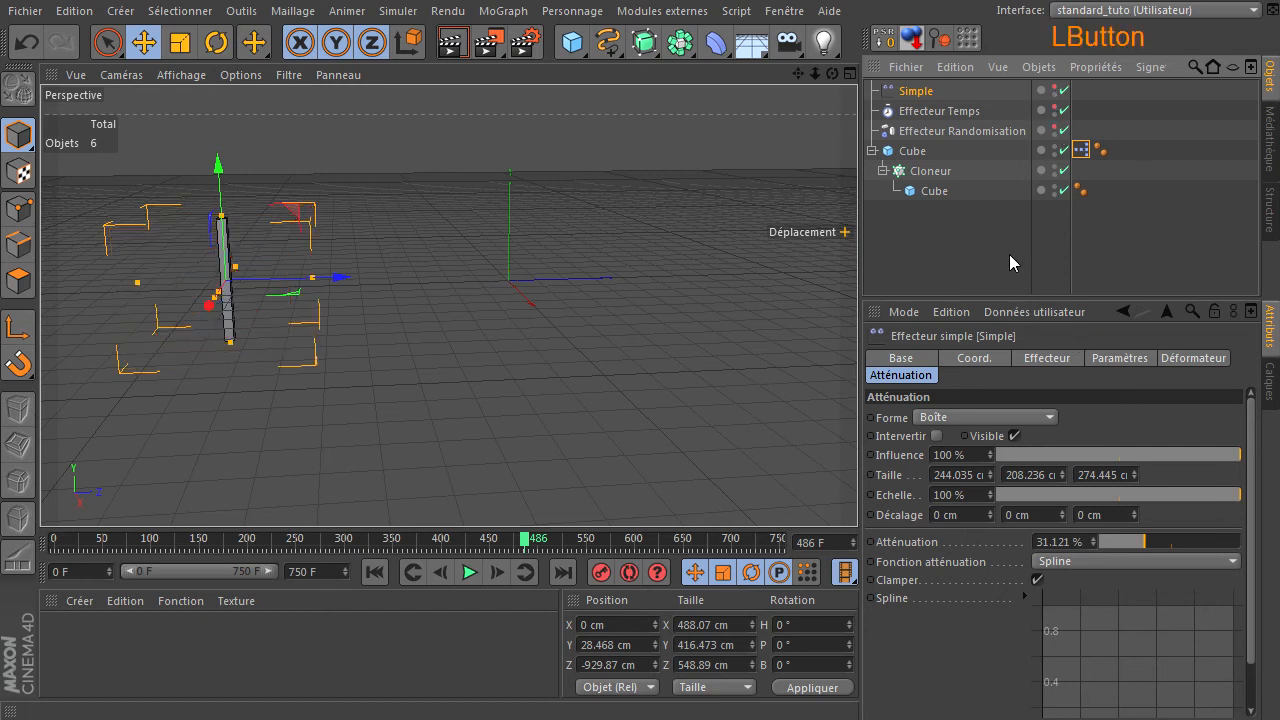
left_click(1077, 272)
Test-move the tall cube during animation playback to about Y 120 cm, Z -814 cm, and stop the playback
left_click(912, 151)
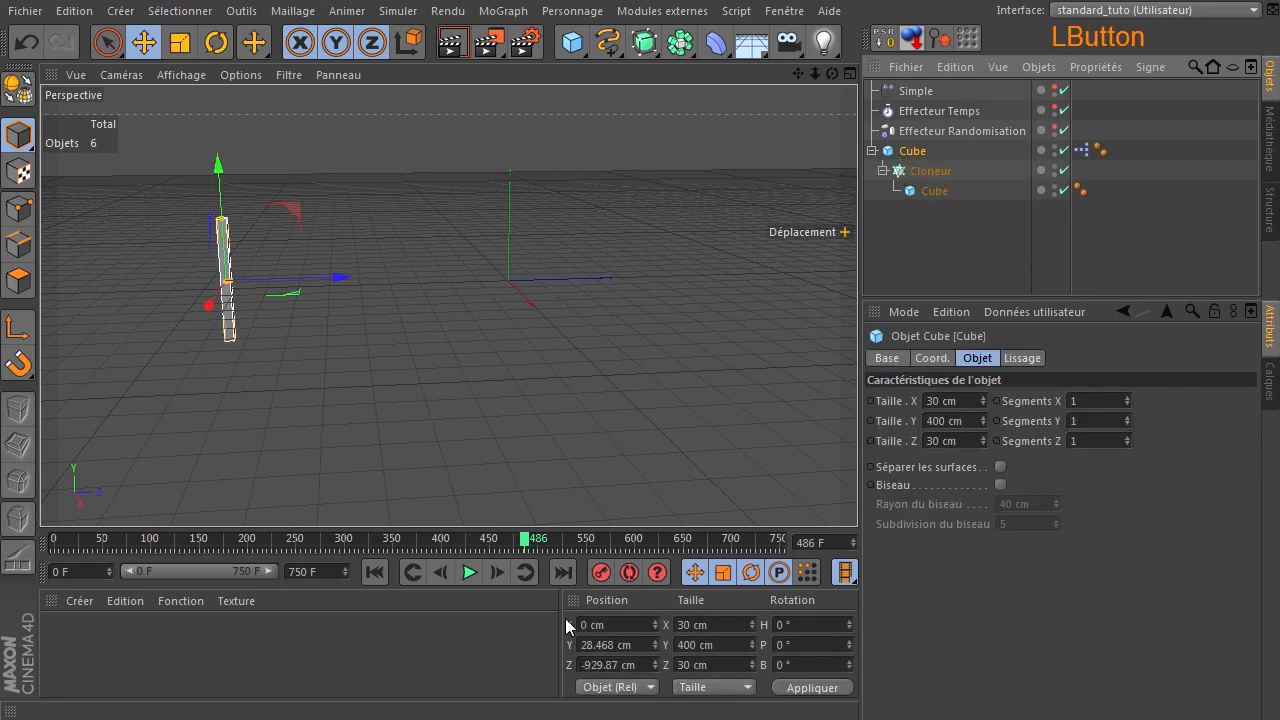
left_click(470, 572)
left_click_drag(287, 209, 369, 260)
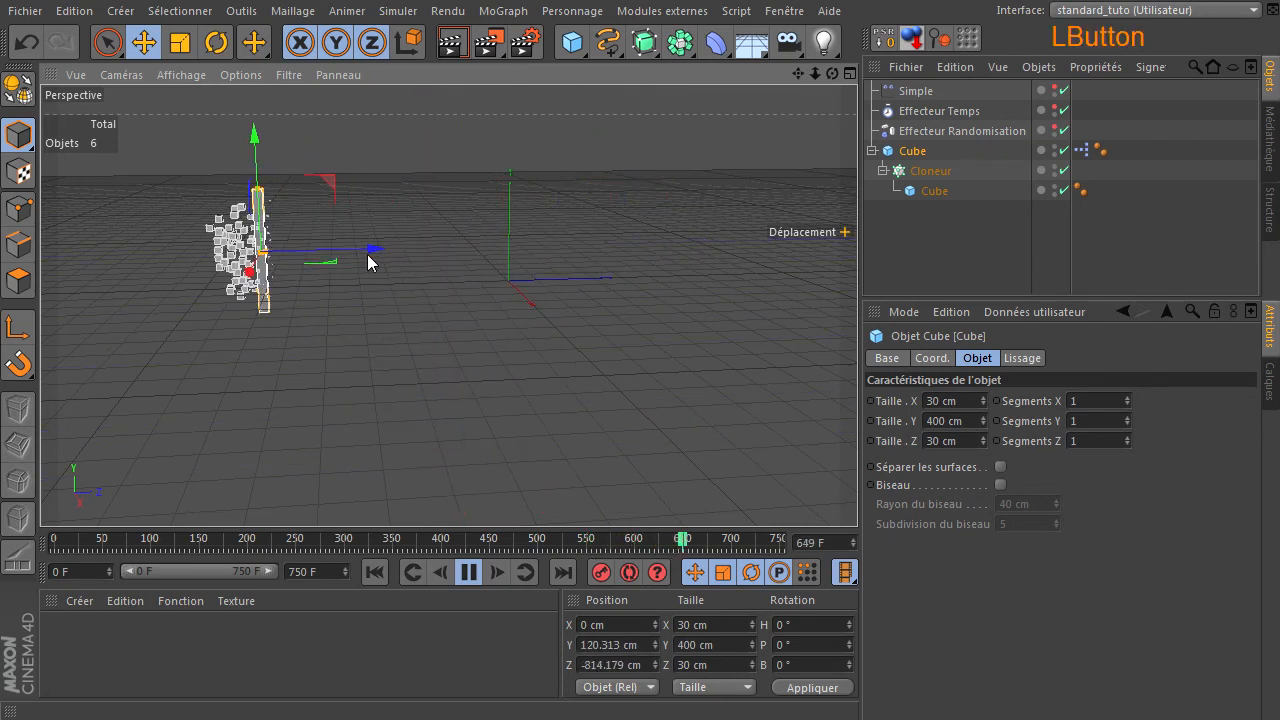
left_click(469, 572)
Review the tall cube's XPresso graph and test-move the cube during playback, ending at about Y 112 cm, Z 12 cm
double_click(1081, 150)
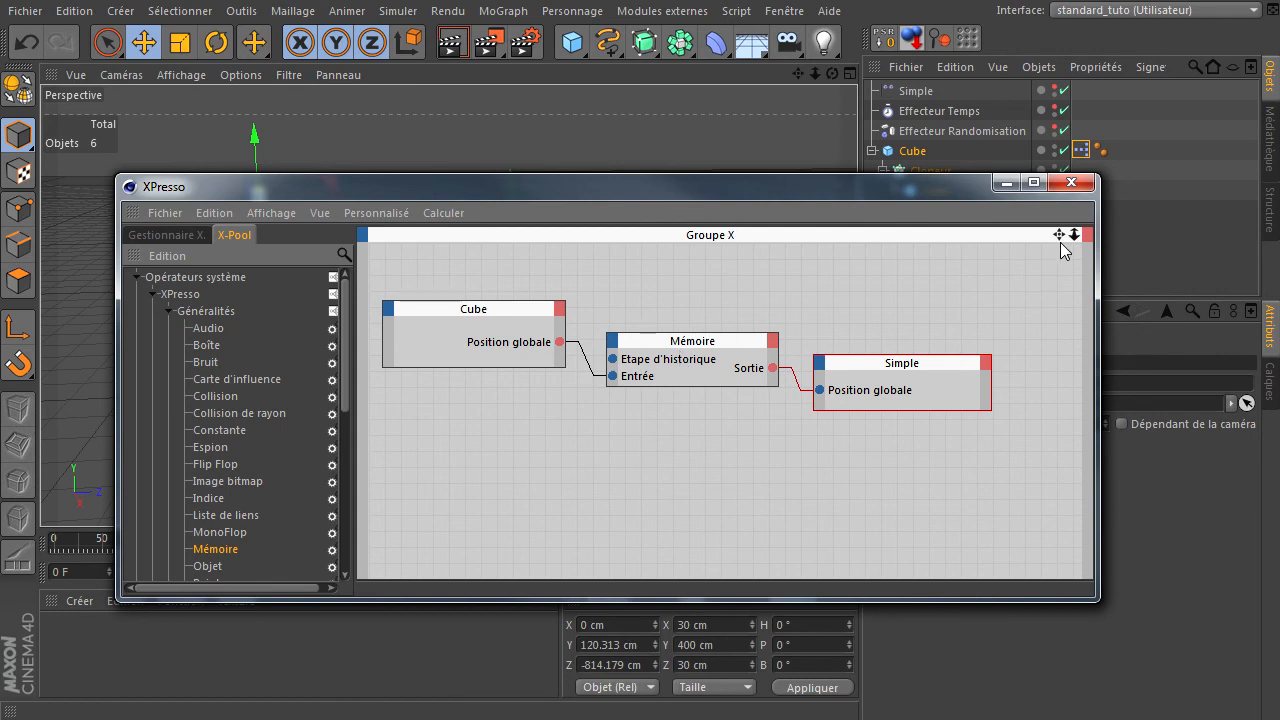
left_click(1071, 182)
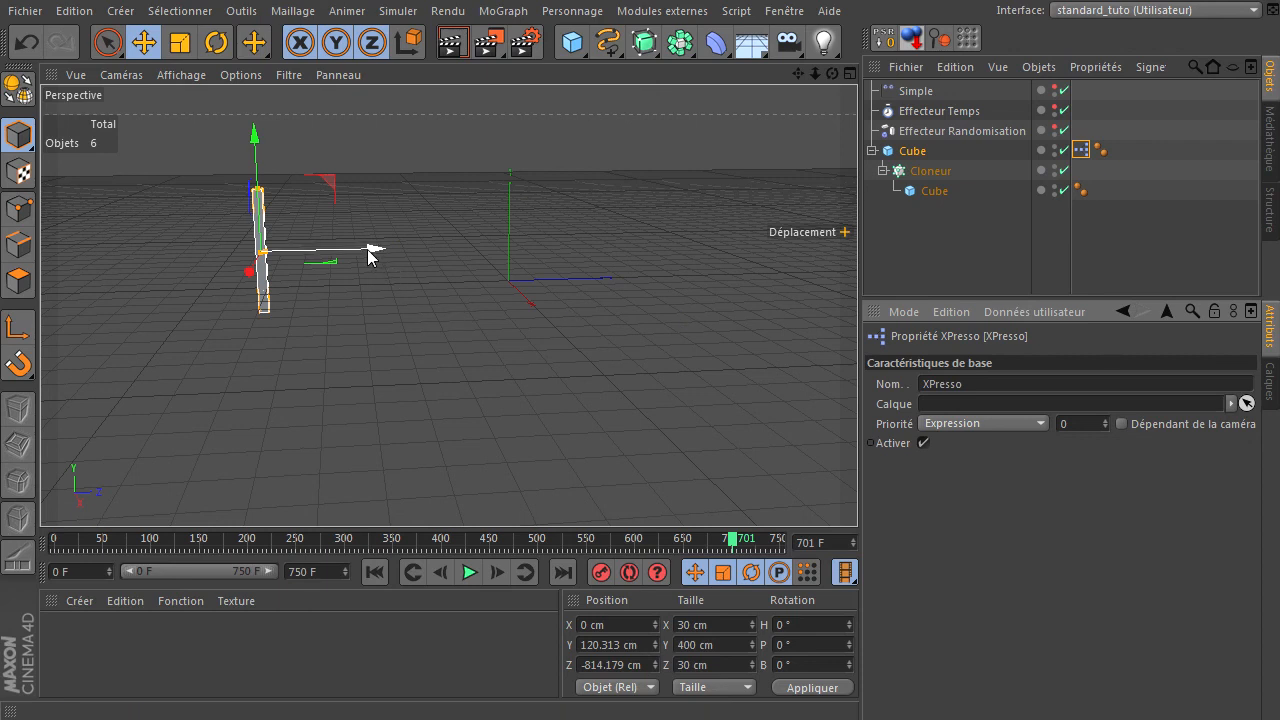
left_click(468, 572)
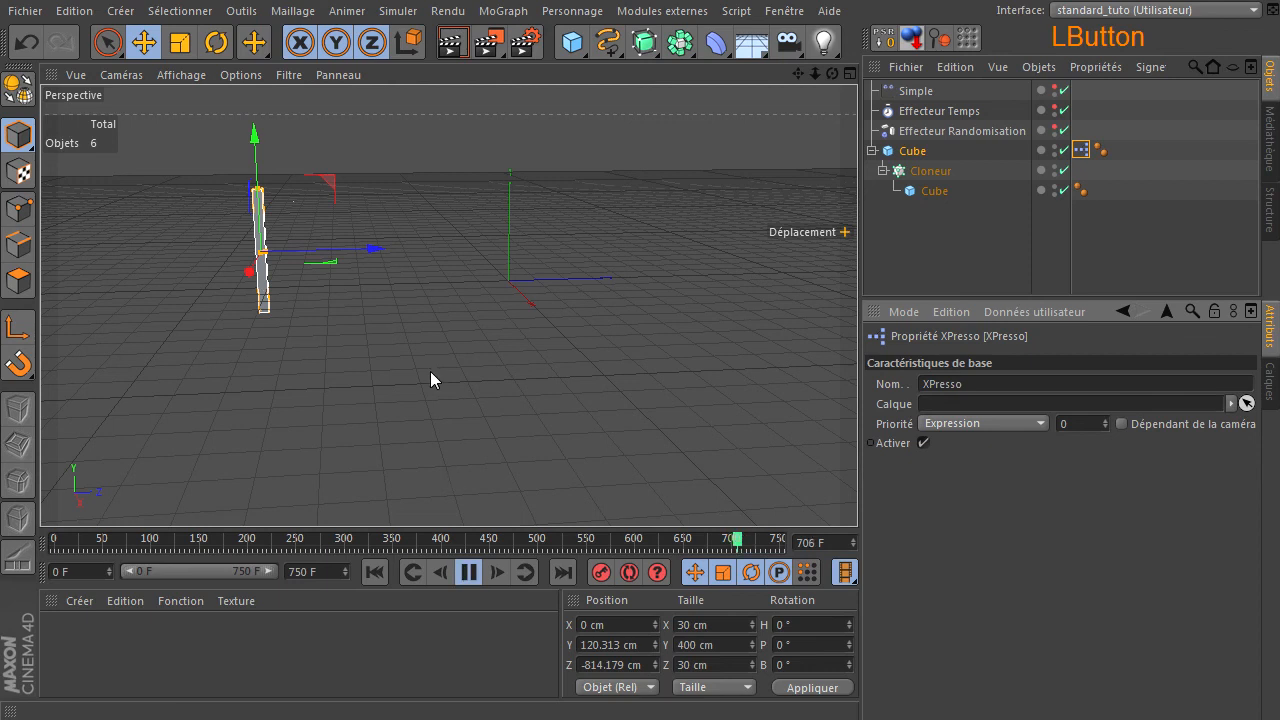
left_click_drag(370, 252, 336, 280)
left_click_drag(286, 186, 579, 178)
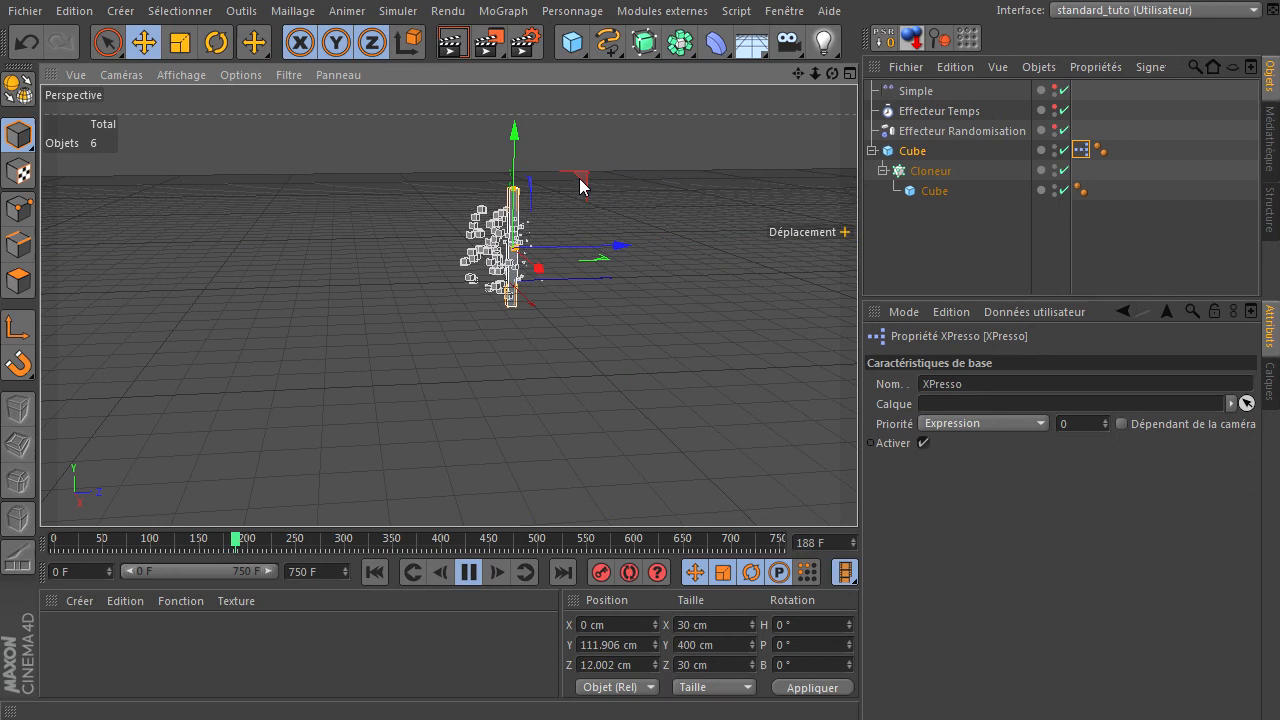
left_click(478, 576)
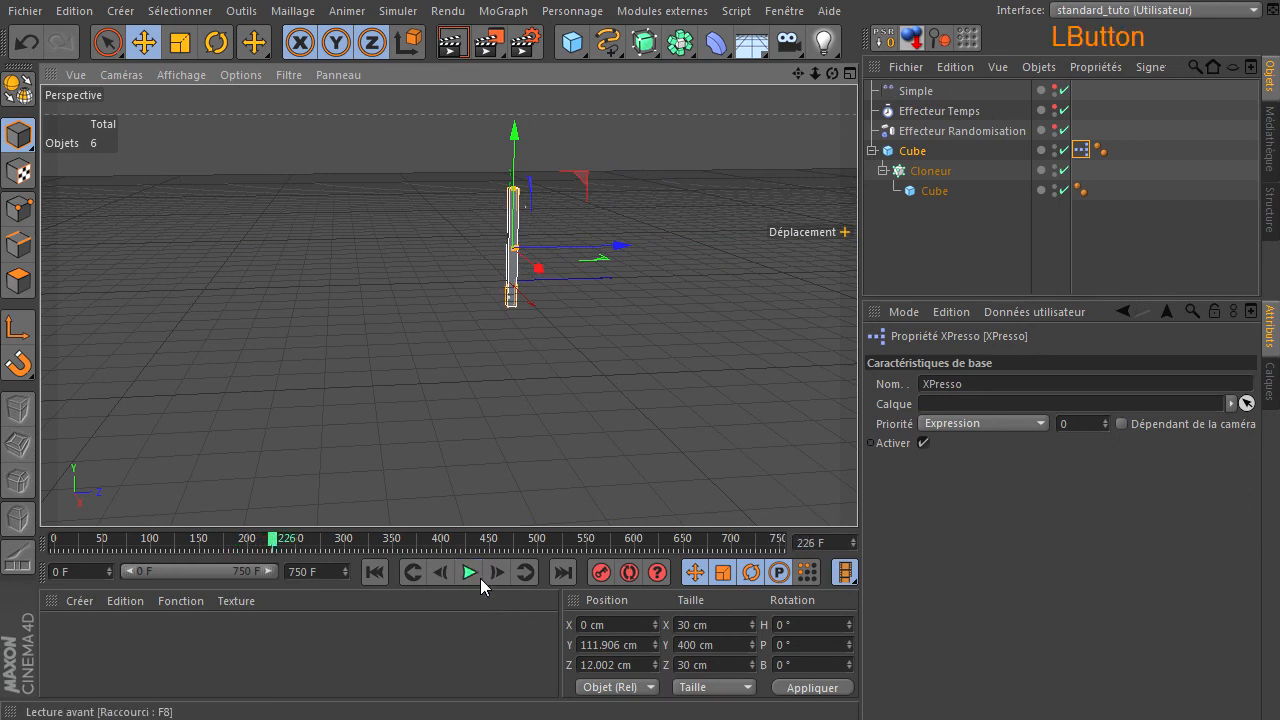